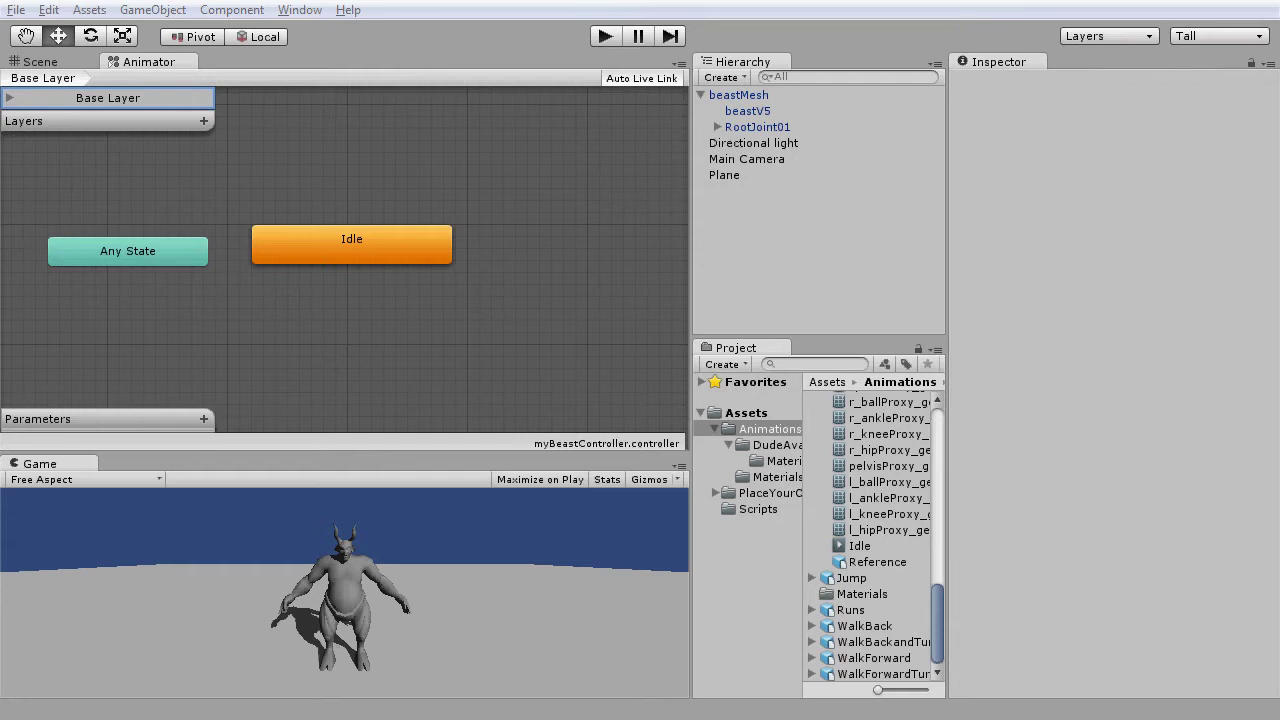
Add two Float parameters to the animator, naming them Direction and Speed
{"action": "middle_click_drag", "start_coordinate": [370, 379], "coordinate": [448, 237]}
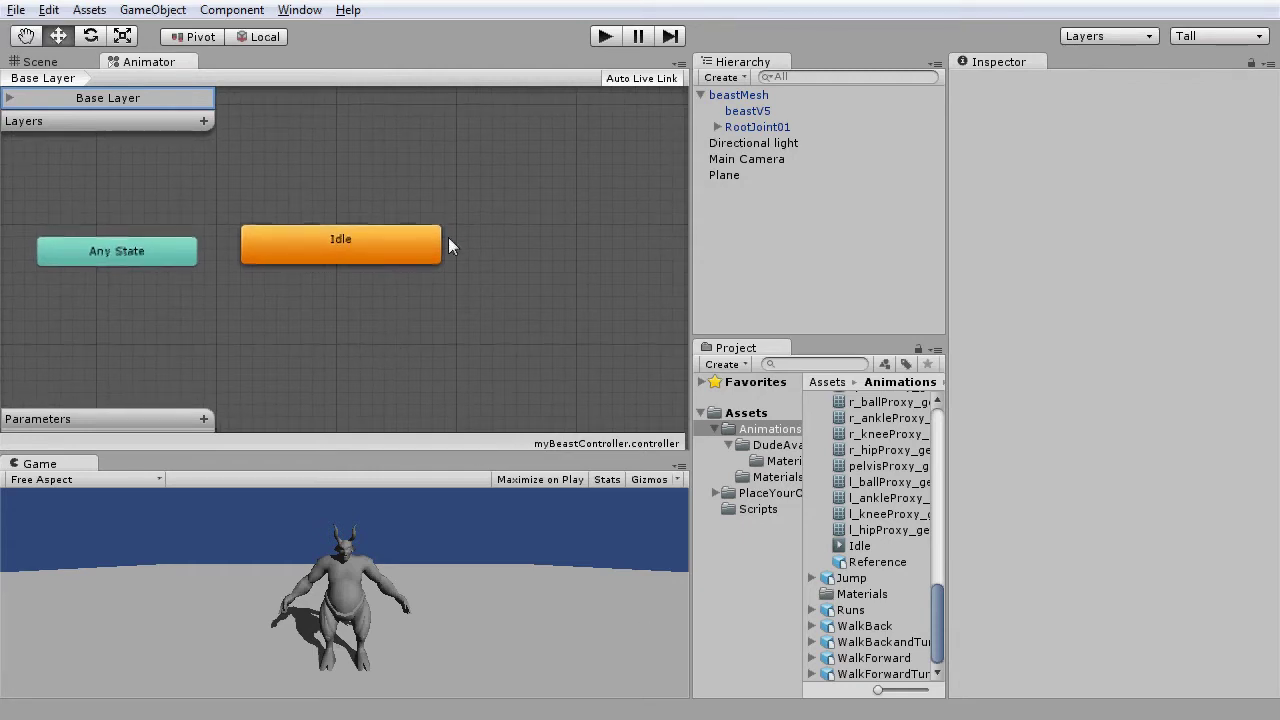
{"action": "left_click", "coordinate": [204, 419]}
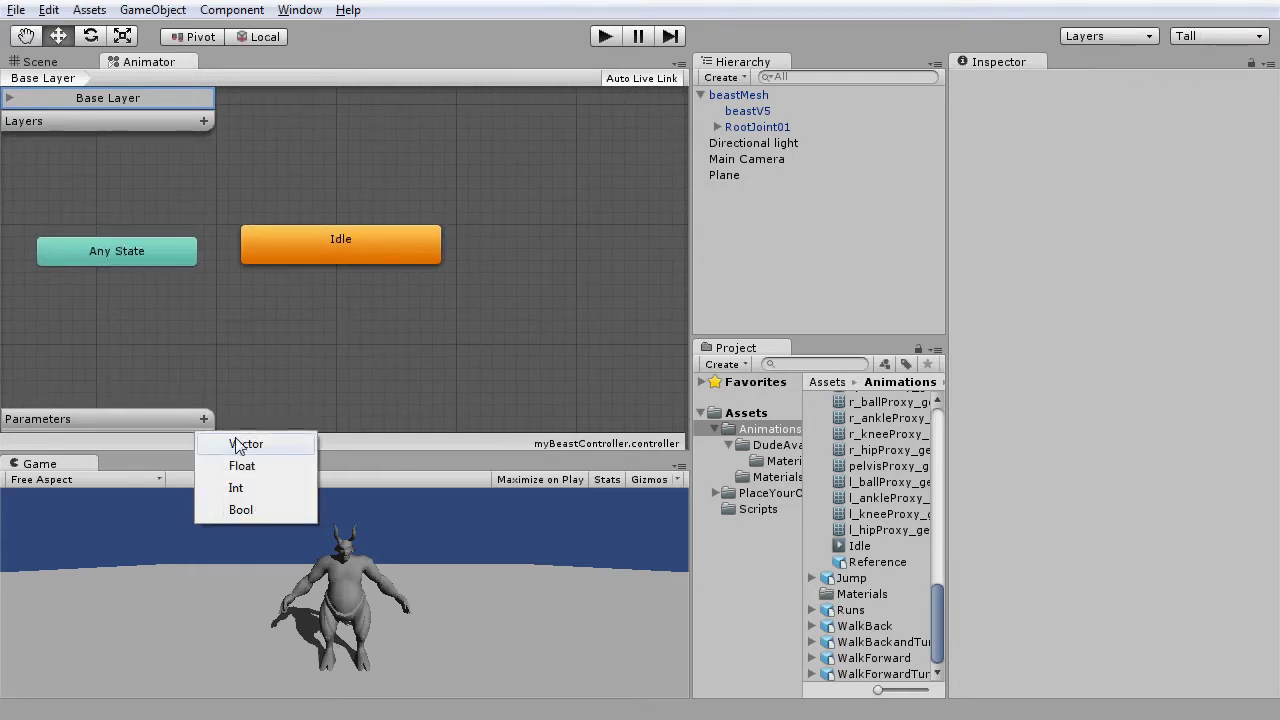
{"action": "left_click", "coordinate": [240, 474]}
{"action": "double_click", "coordinate": [66, 421]}
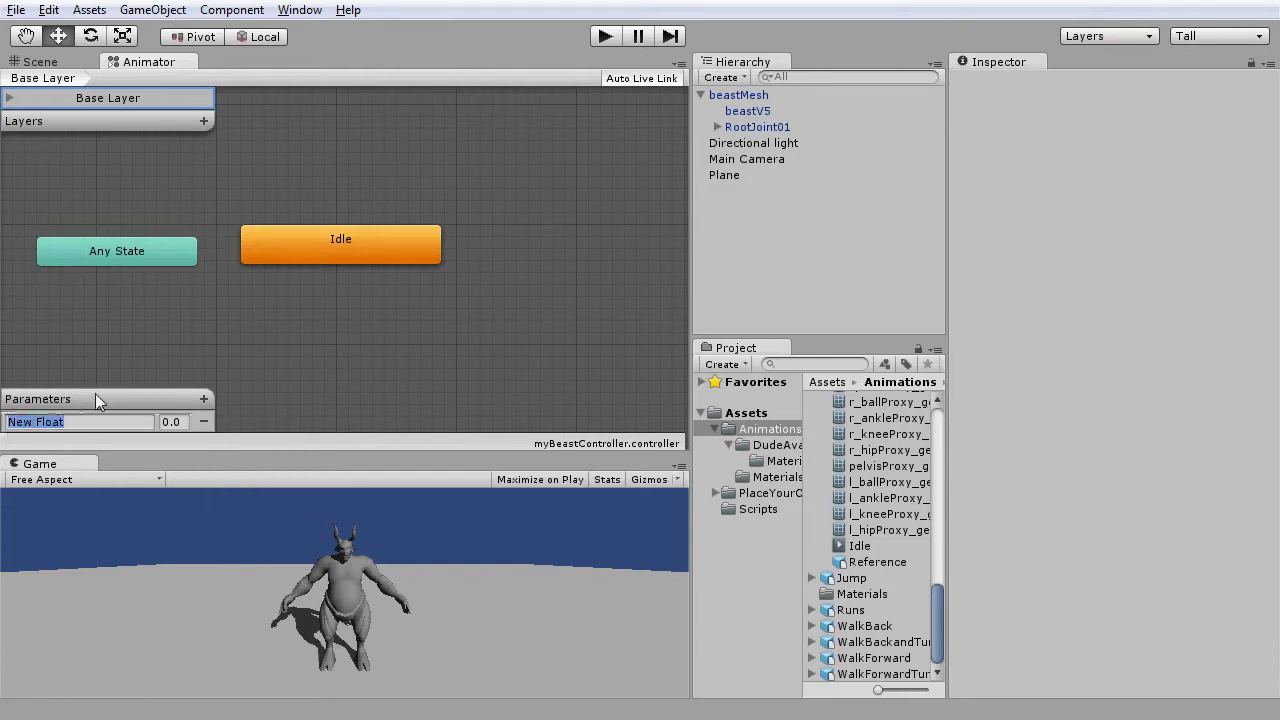
{"action": "type", "text": "Direction"}
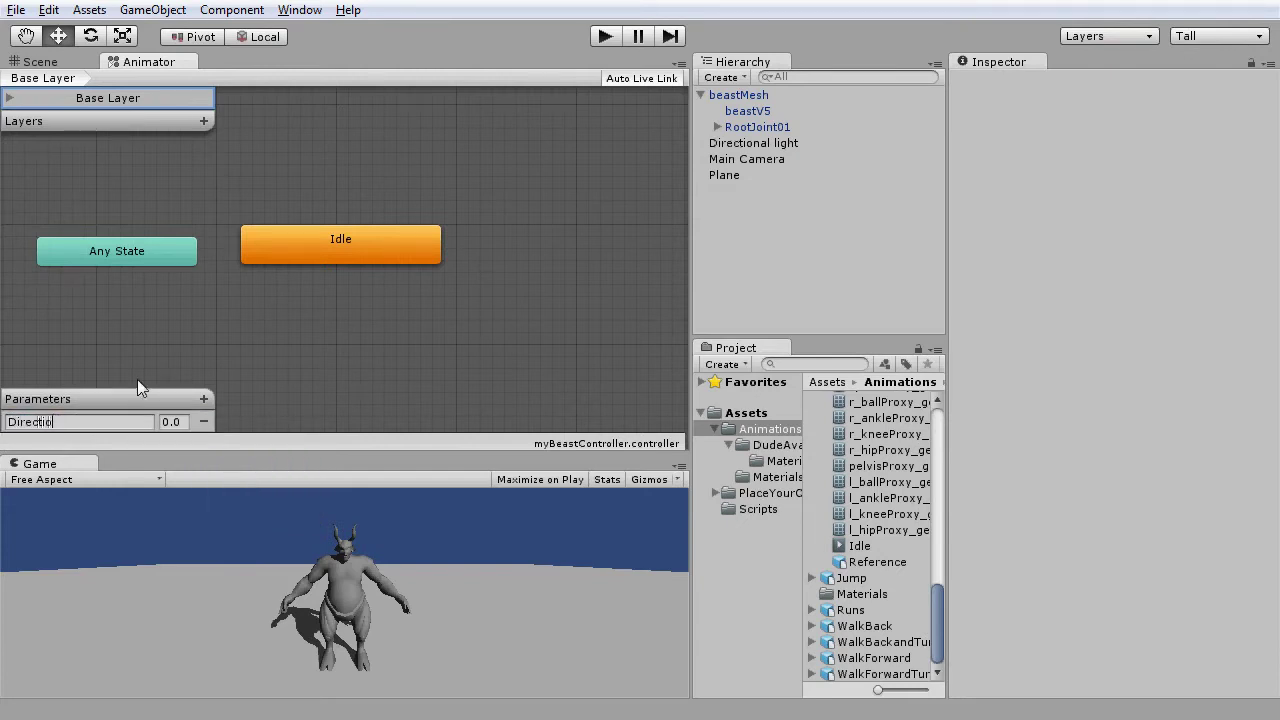
{"action": "left_click", "coordinate": [204, 398]}
{"action": "left_click", "coordinate": [240, 443]}
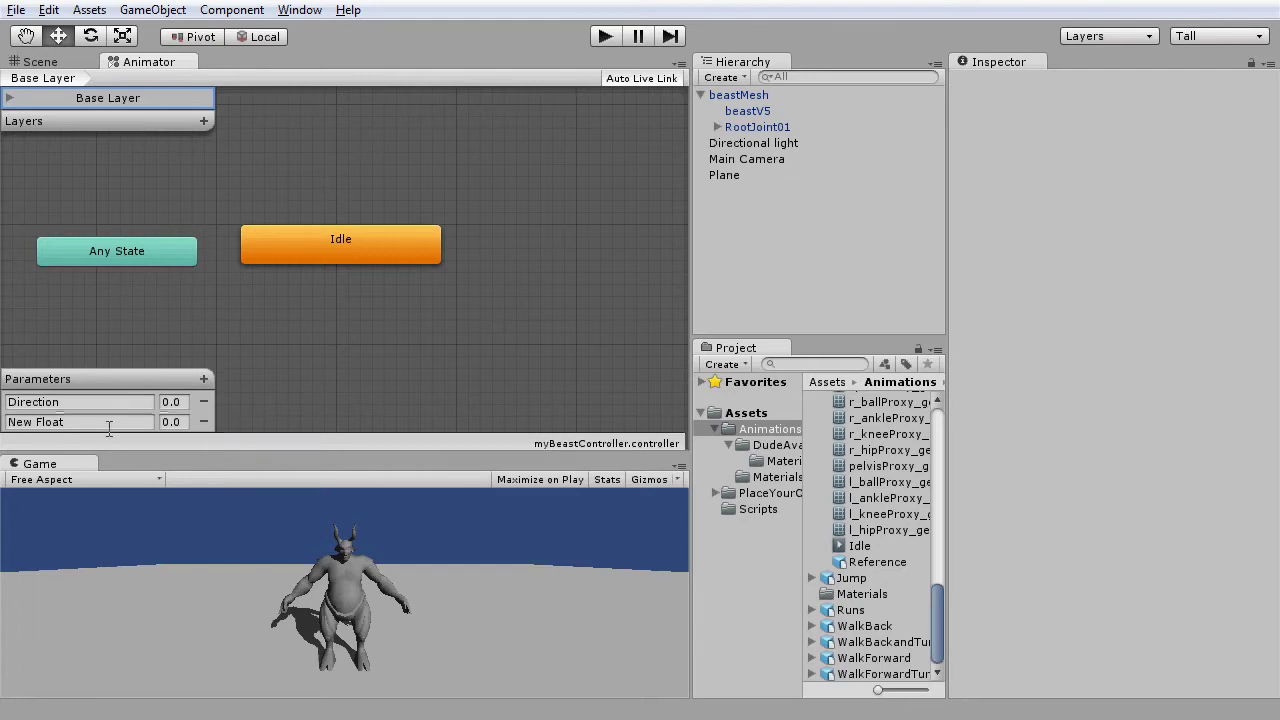
{"action": "double_click", "coordinate": [5, 421]}
{"action": "type", "text": "Speed"}
Create a new blend-tree state above Idle, name it Locomotion, and open it
{"action": "right_click", "coordinate": [456, 153]}
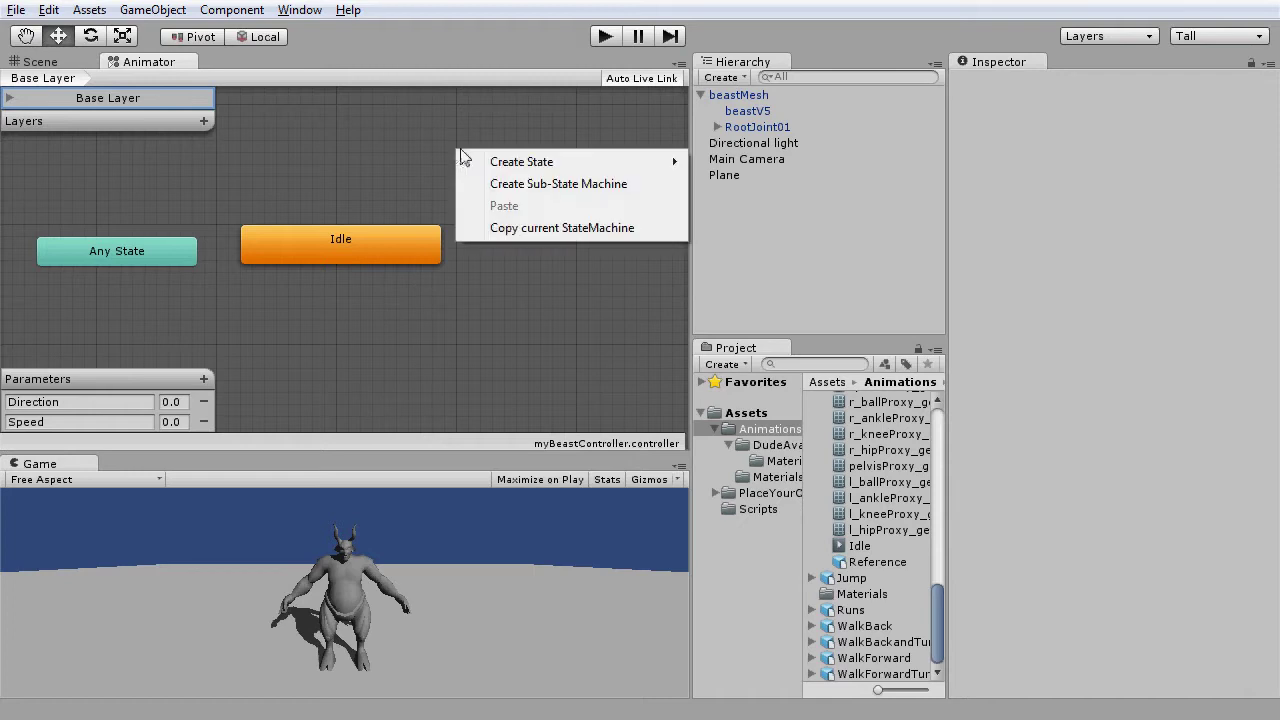
{"action": "mouse_move", "coordinate": [488, 163]}
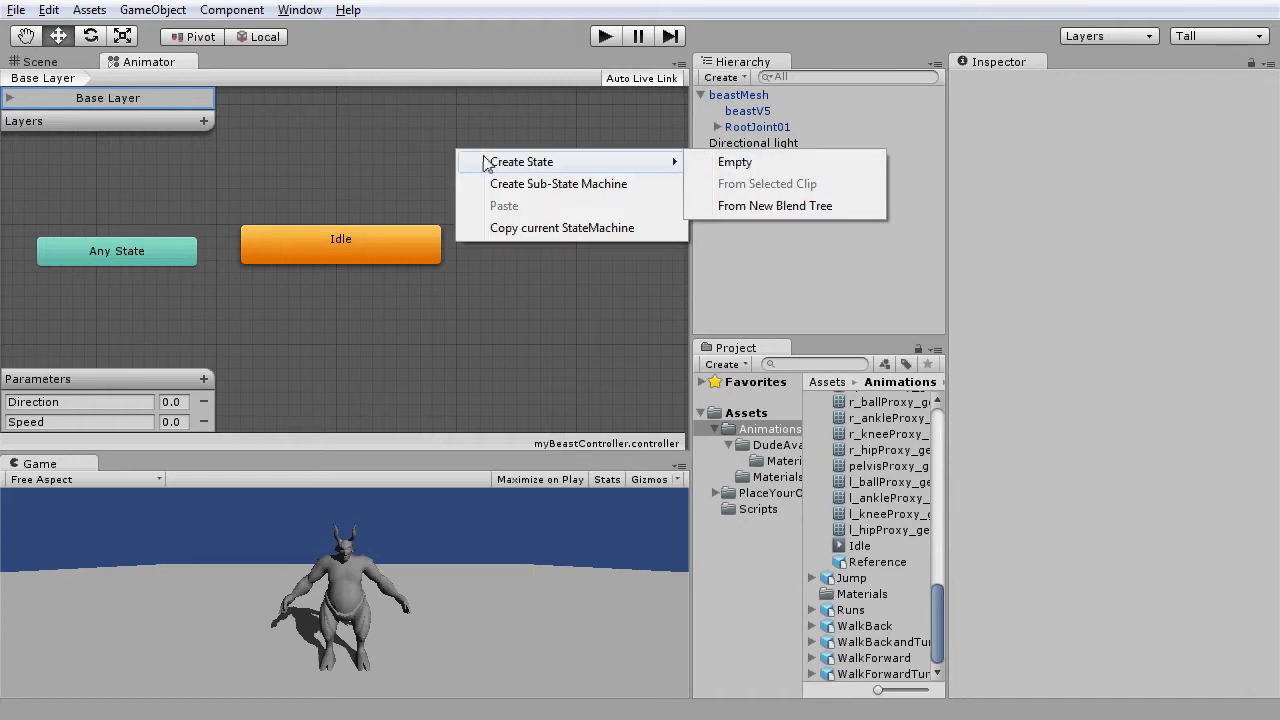
{"action": "left_click", "coordinate": [744, 208]}
{"action": "left_click_drag", "start_coordinate": [560, 168], "coordinate": [358, 163]}
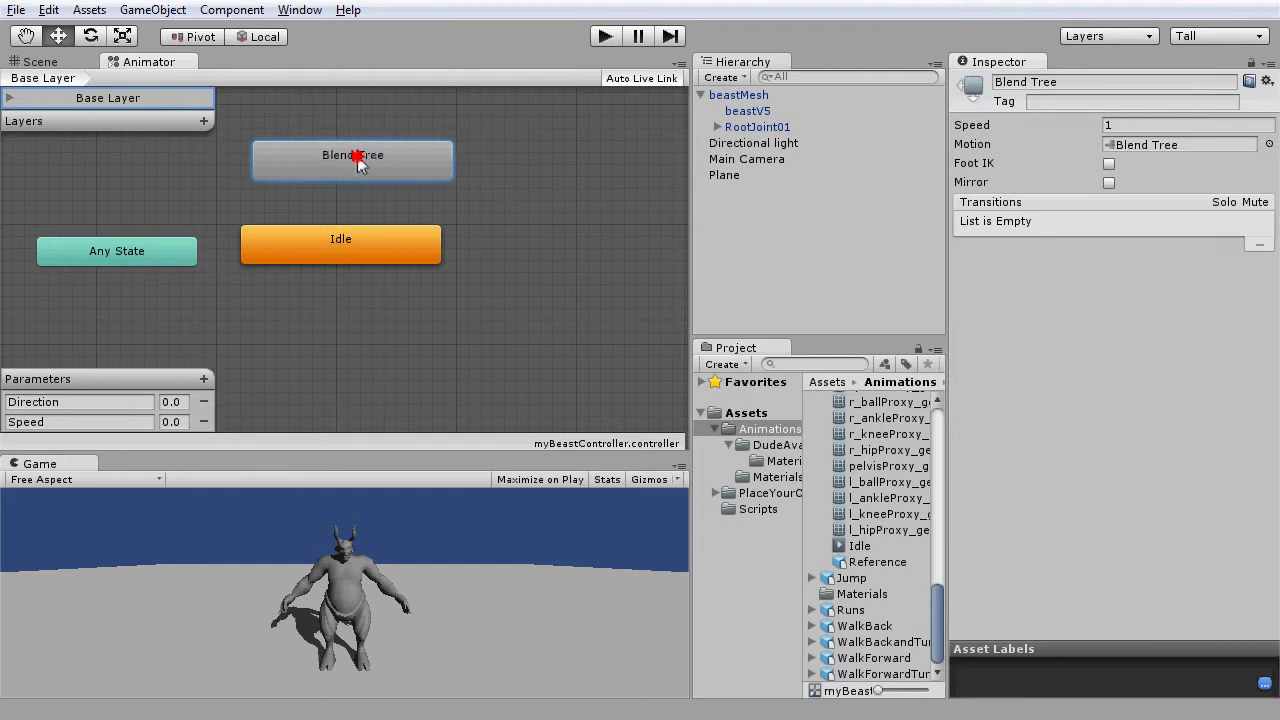
{"action": "left_click", "coordinate": [1045, 82]}
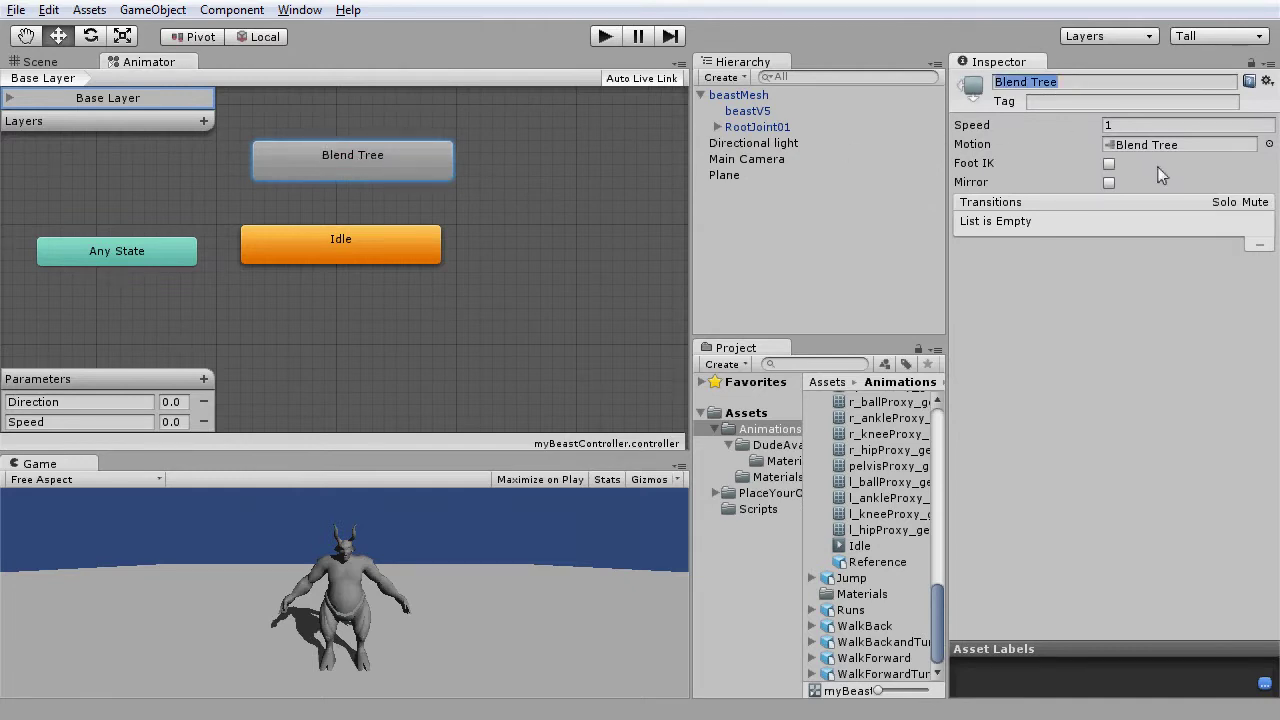
{"action": "type", "text": "Locomotion"}
{"action": "key", "text": "Return"}
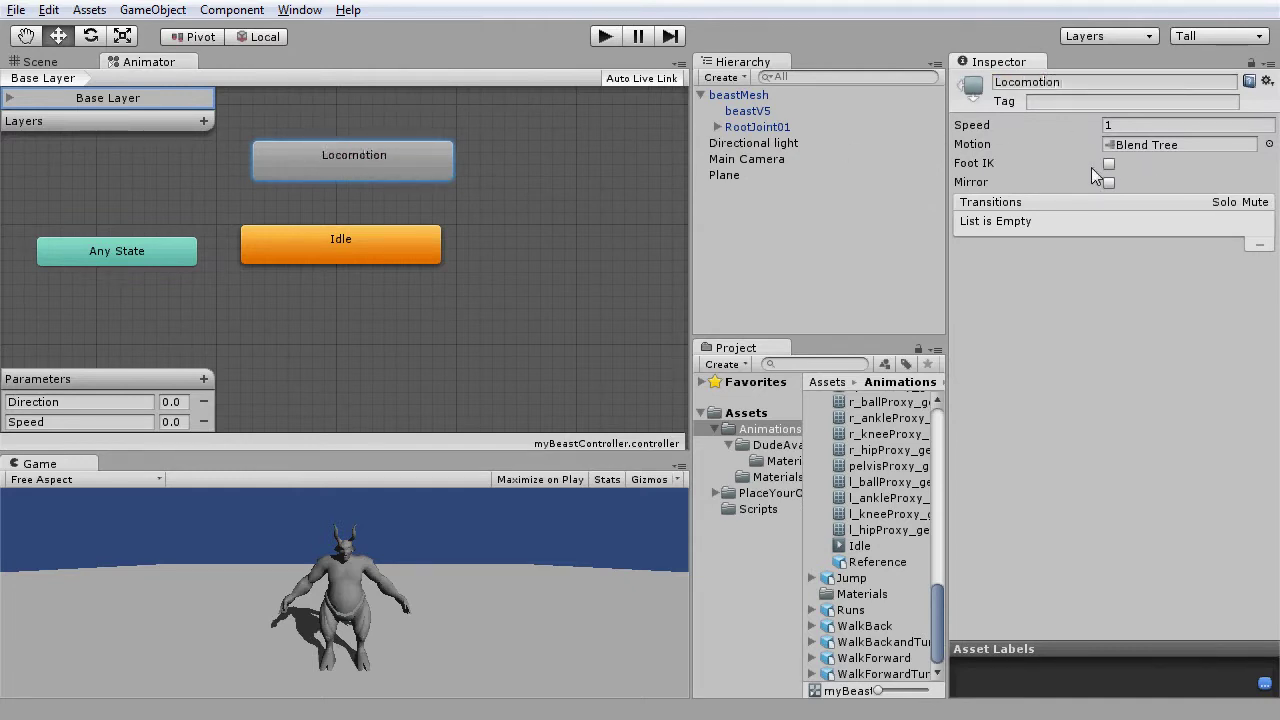
{"action": "double_click", "coordinate": [392, 156]}
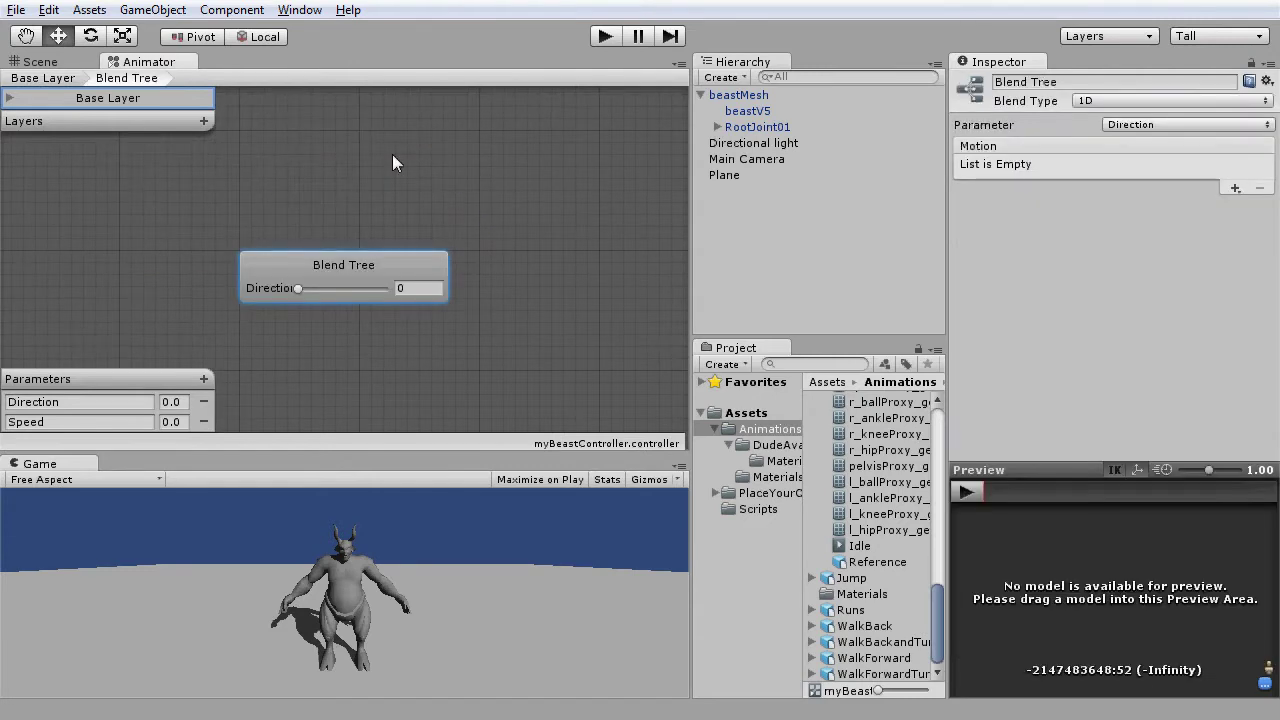
{"action": "left_click_drag", "start_coordinate": [385, 222], "coordinate": [222, 195], "text": "alt"}
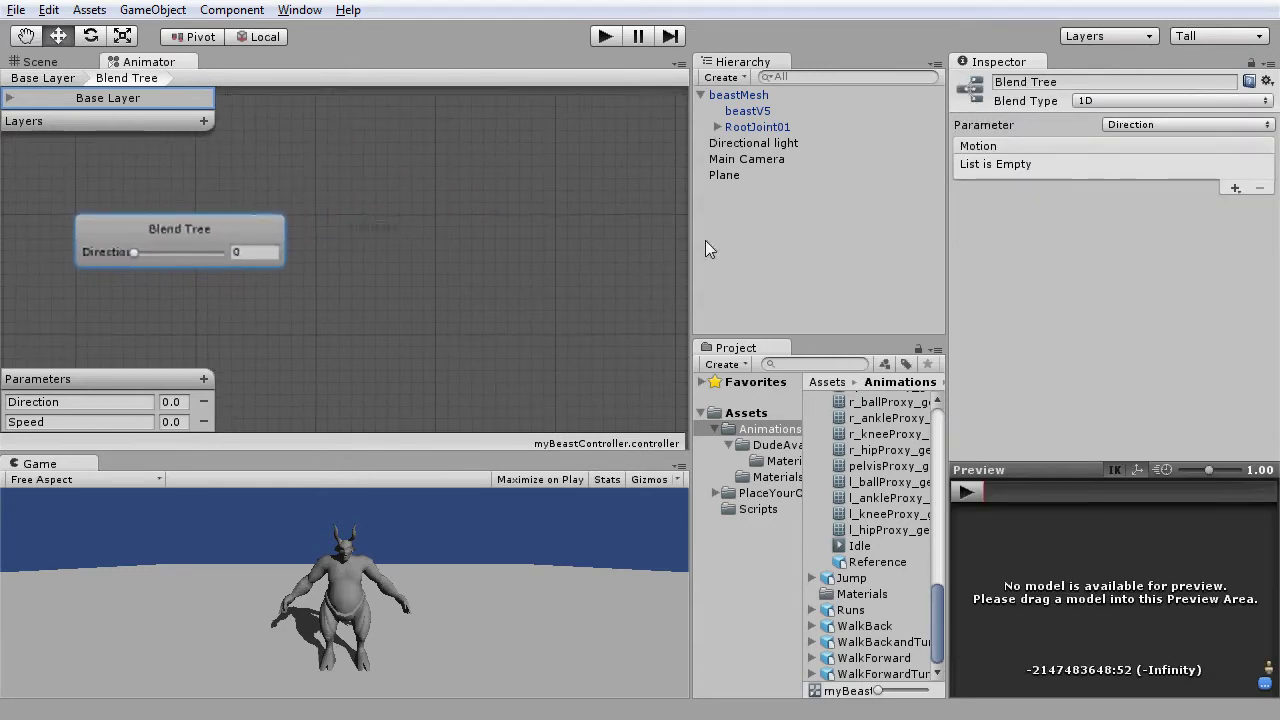
Add two child blend trees to the Locomotion Motion list
{"action": "left_click", "coordinate": [1235, 188]}
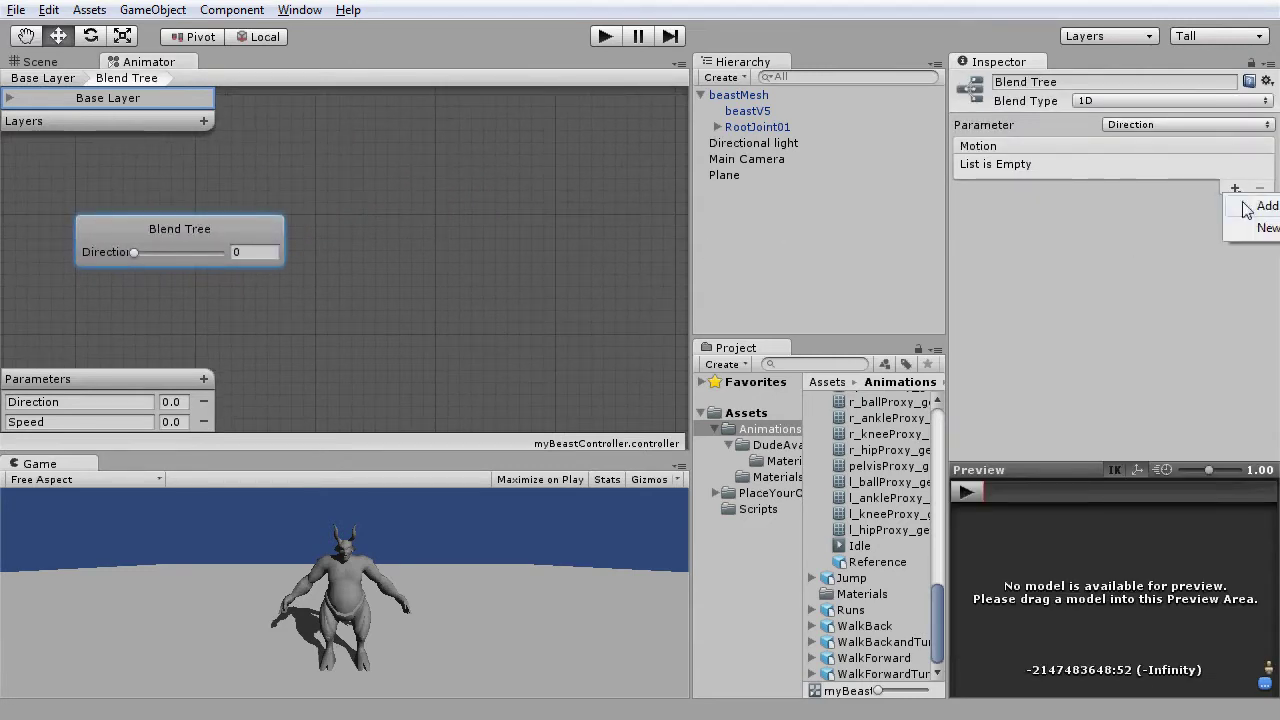
{"action": "left_click", "coordinate": [1156, 242]}
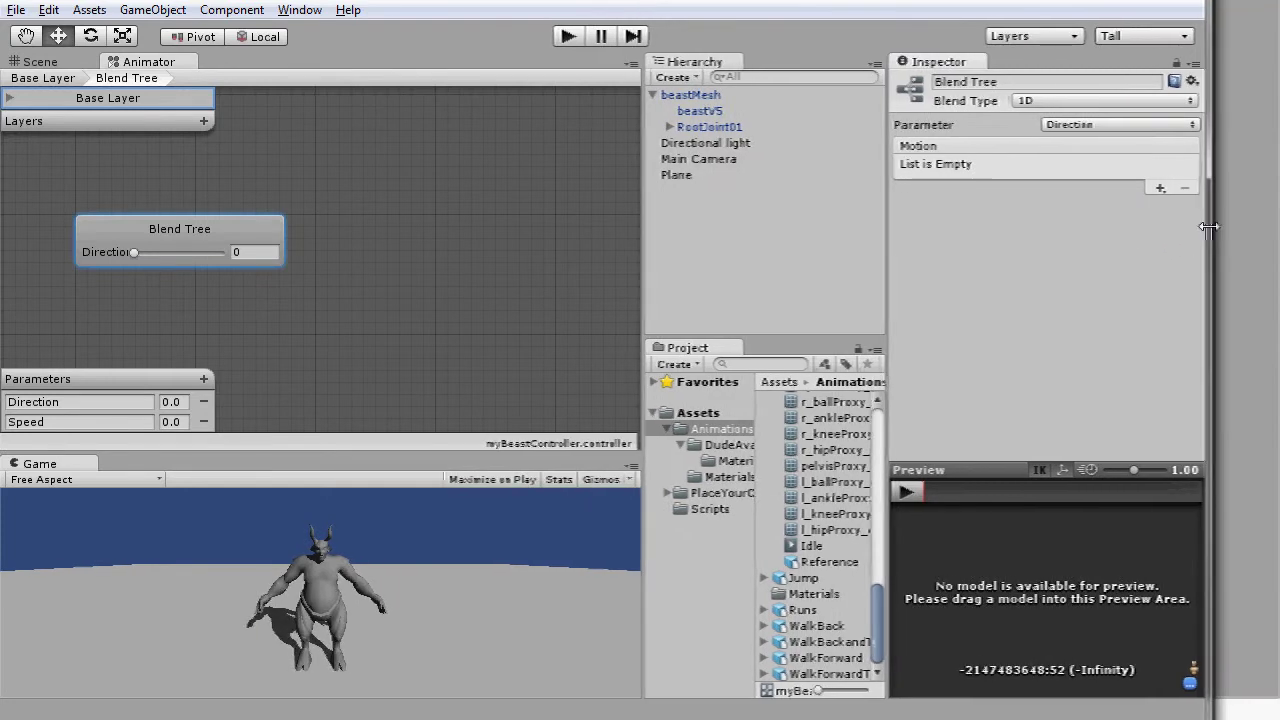
{"action": "left_click", "coordinate": [1160, 188]}
{"action": "left_click", "coordinate": [1182, 230]}
{"action": "left_click", "coordinate": [1160, 188]}
{"action": "left_click", "coordinate": [1183, 228]}
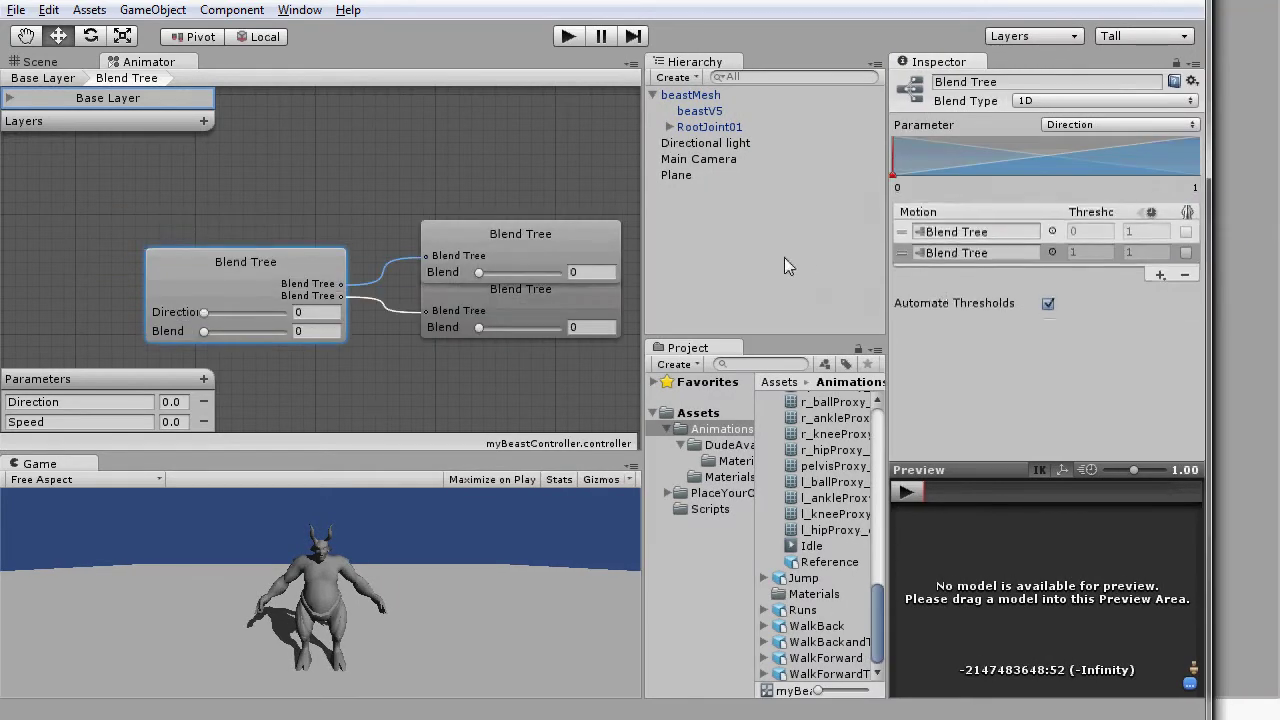
Rename the upper child blend tree Walks and the lower one Runs
{"action": "left_click", "coordinate": [527, 250]}
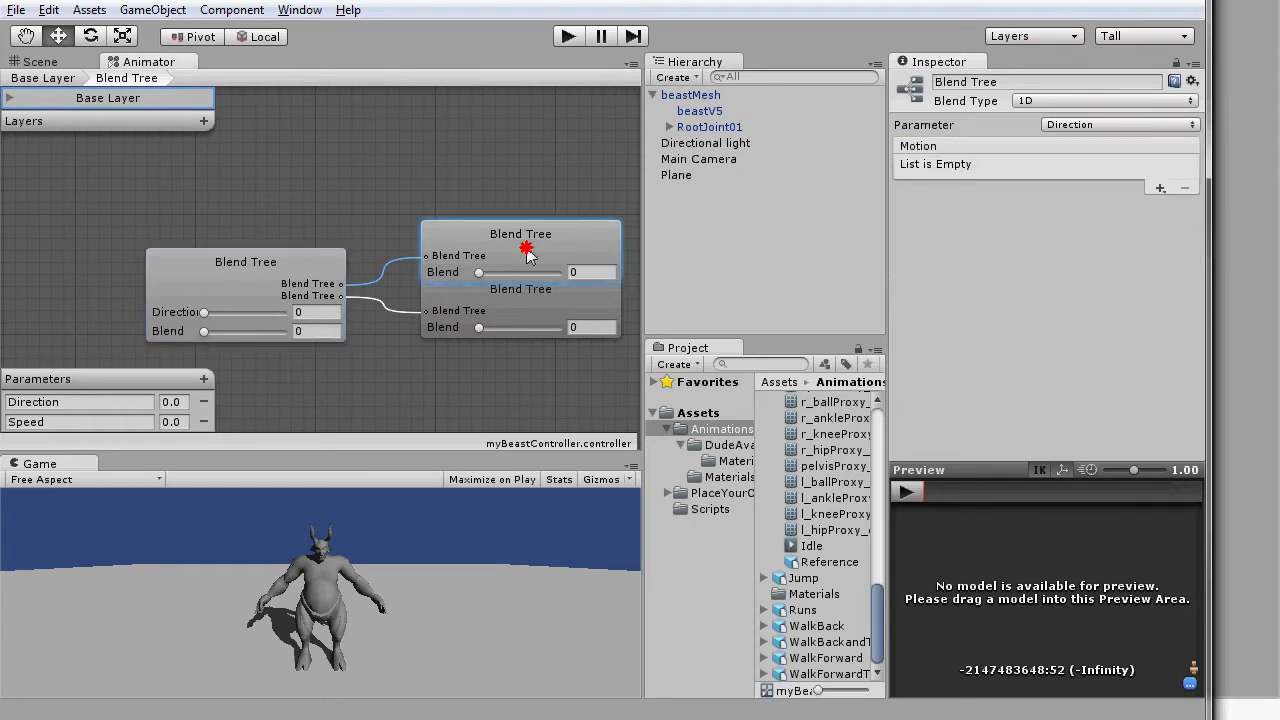
{"action": "left_click", "coordinate": [980, 82]}
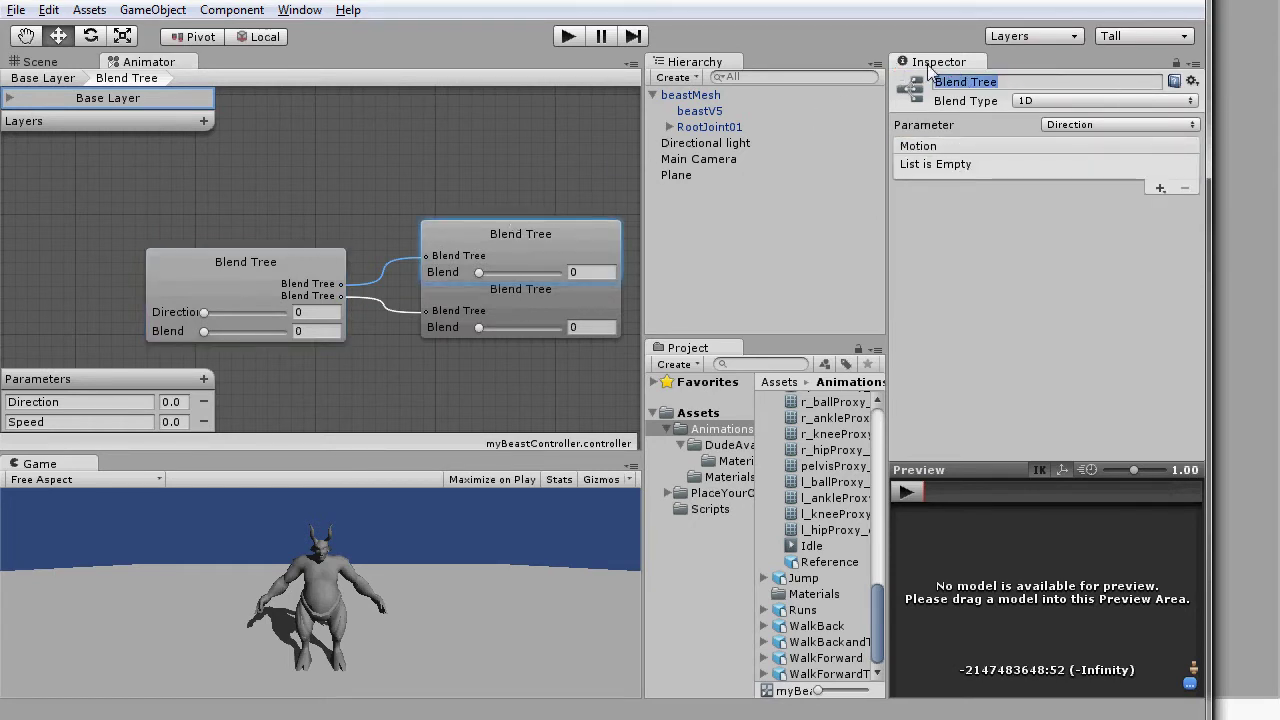
{"action": "type", "text": "Walks"}
{"action": "key", "text": "Return"}
{"action": "left_click", "coordinate": [557, 310]}
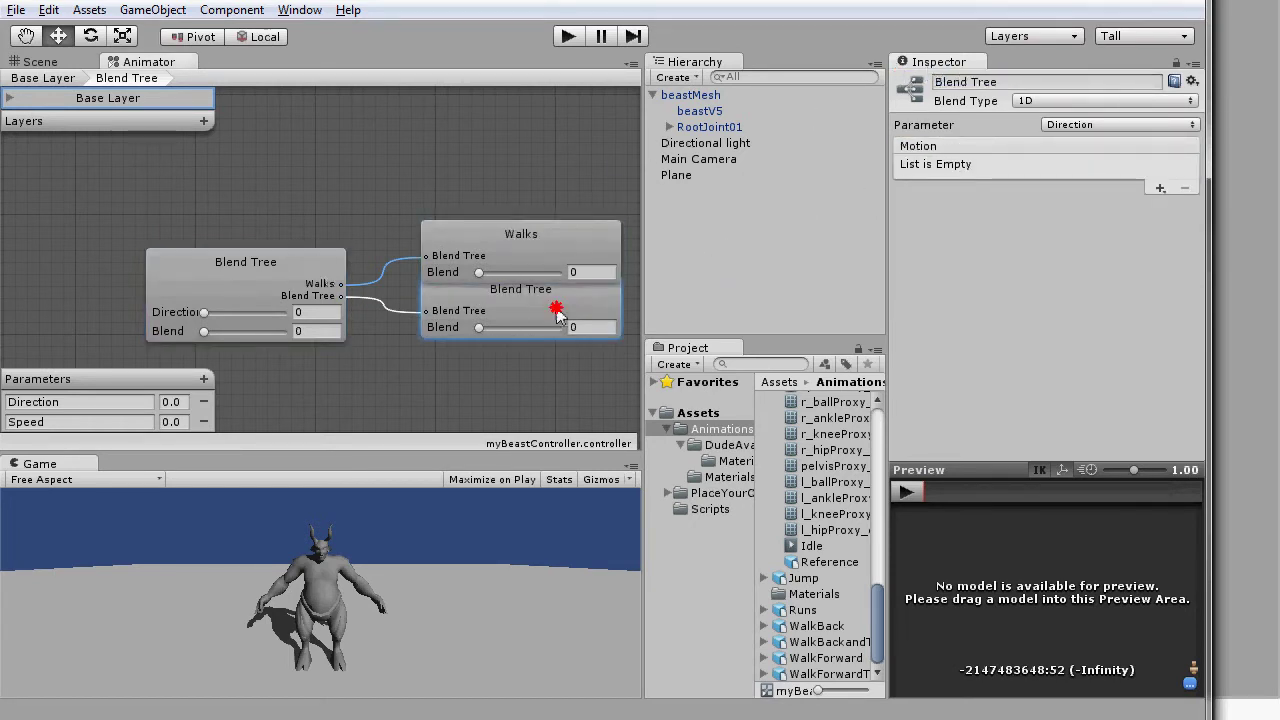
{"action": "left_click", "coordinate": [945, 82]}
{"action": "type", "text": "Runs"}
{"action": "key", "text": "Return"}
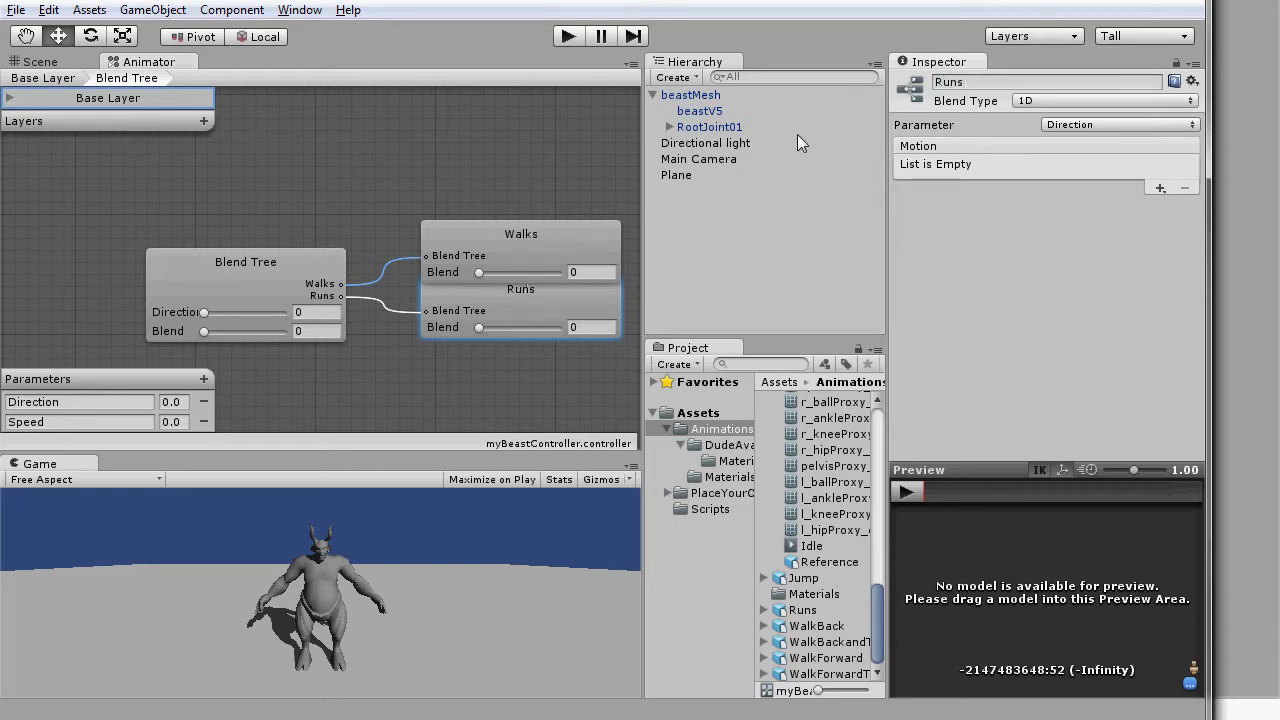
{"action": "left_click", "coordinate": [533, 245]}
Add three motion fields to Walks and set the blend range minimum to -1
{"action": "left_click", "coordinate": [1160, 188]}
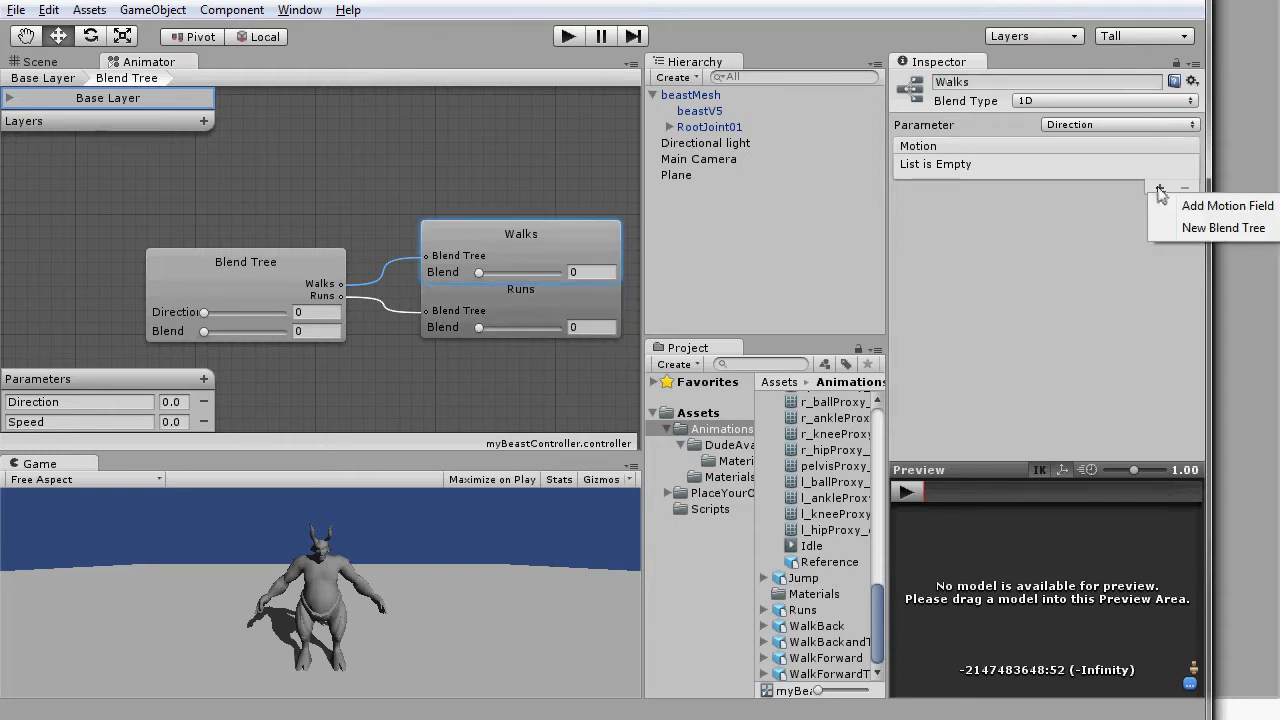
{"action": "left_click", "coordinate": [1172, 205]}
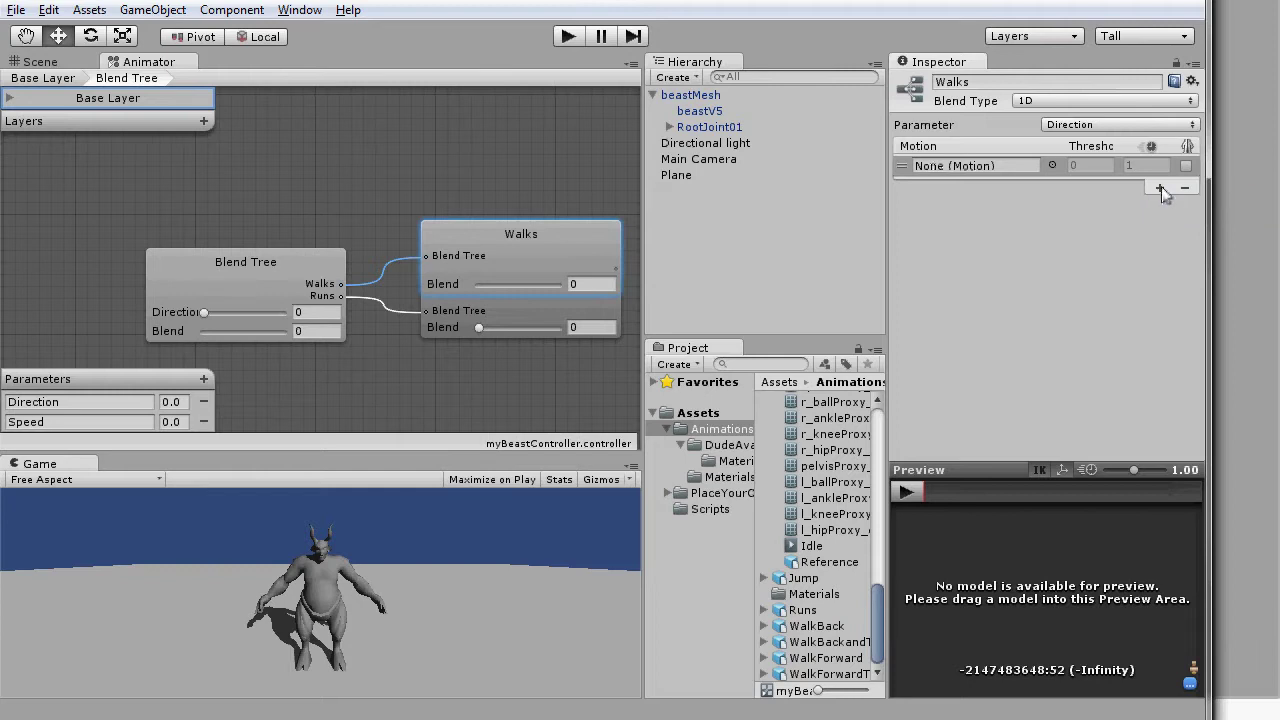
{"action": "left_click", "coordinate": [1160, 187]}
{"action": "left_click", "coordinate": [1172, 205]}
{"action": "left_click", "coordinate": [1160, 276]}
{"action": "left_click", "coordinate": [1190, 294]}
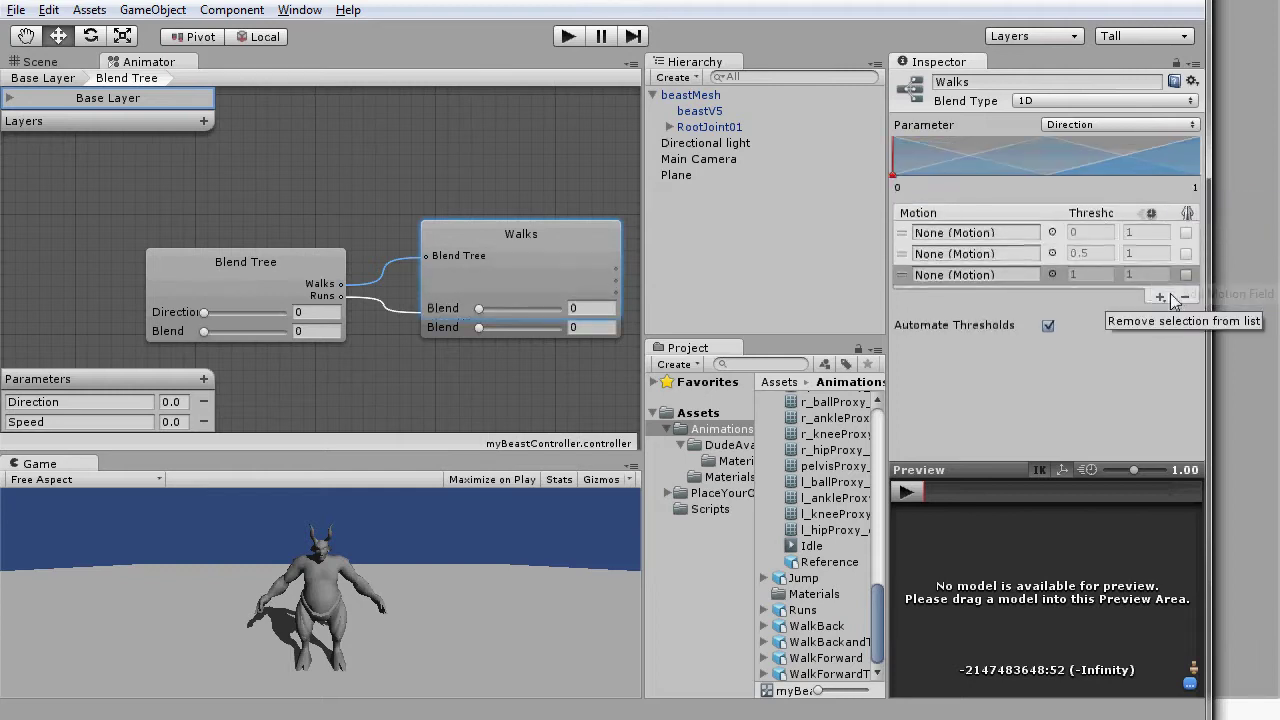
{"action": "left_click", "coordinate": [897, 187]}
{"action": "type", "text": "-1"}
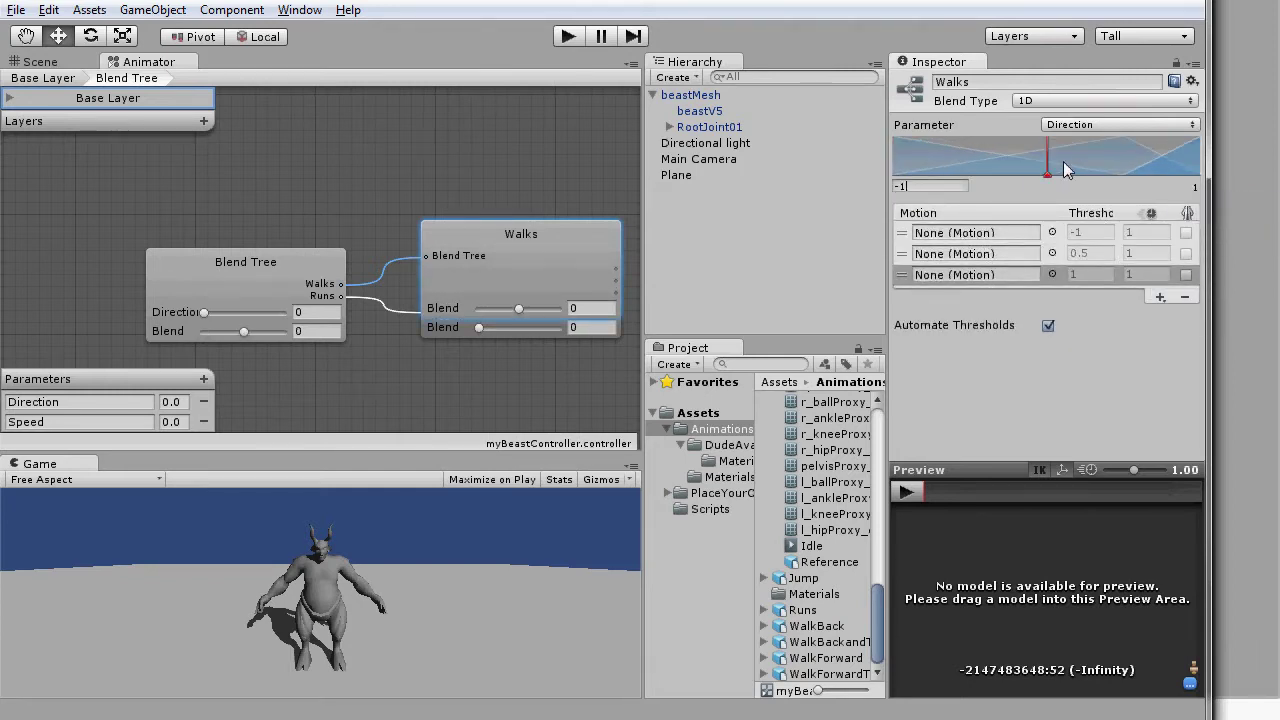
{"action": "key", "text": "Return"}
Assign WalkFwdTurnLeft, WalkForward and WalkFwdTurnRight to the three Walks slots
{"action": "left_click", "coordinate": [1052, 232]}
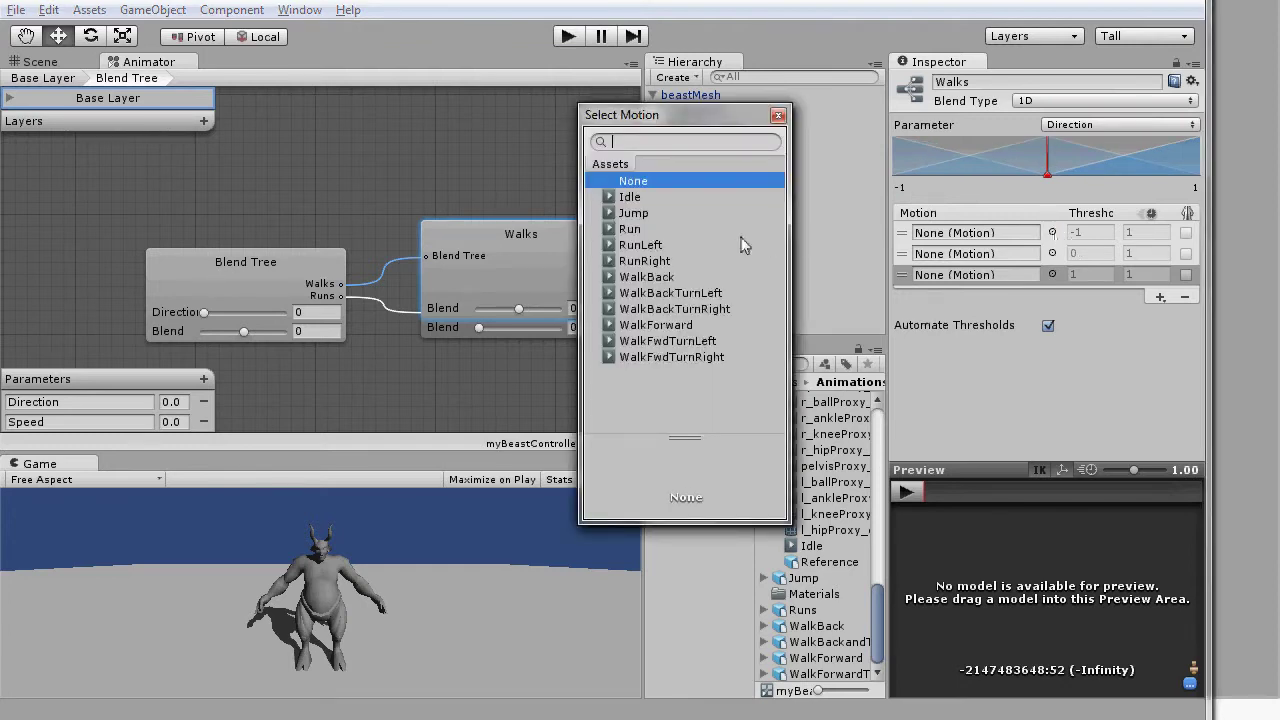
{"action": "left_click", "coordinate": [697, 341]}
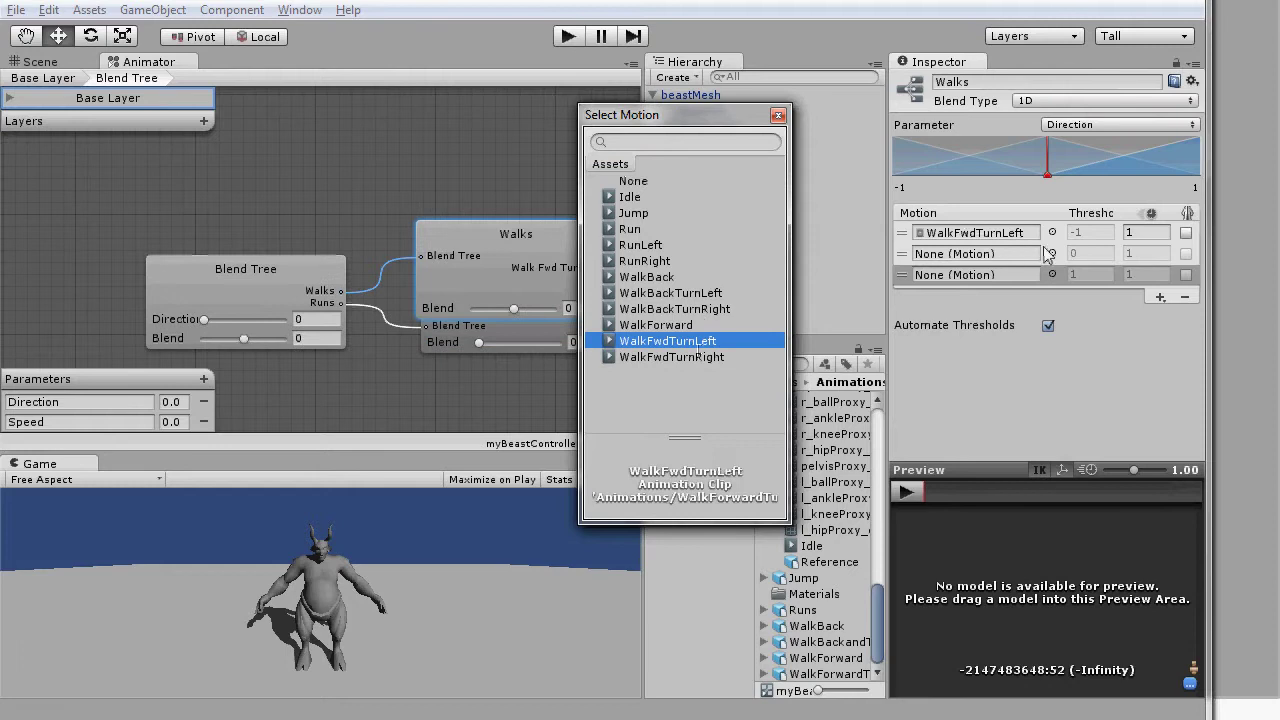
{"action": "left_click", "coordinate": [1051, 254]}
{"action": "left_click", "coordinate": [678, 325]}
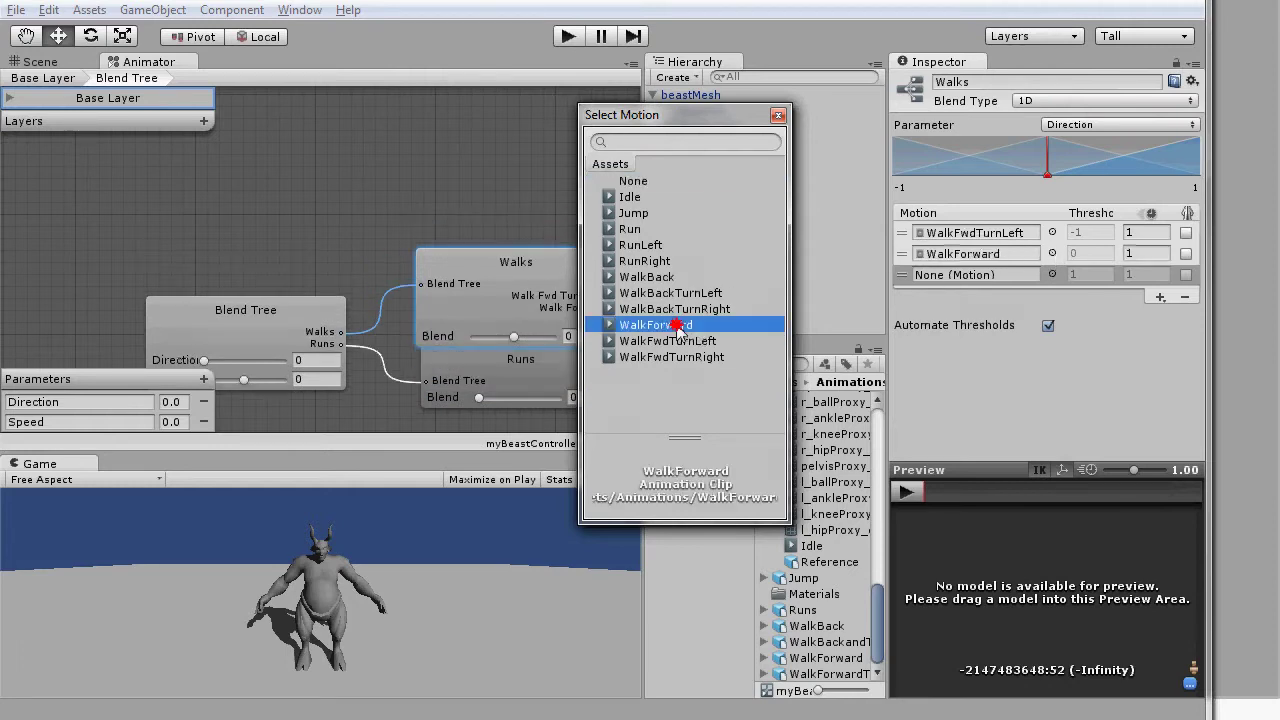
{"action": "left_click", "coordinate": [1052, 274]}
{"action": "left_click", "coordinate": [689, 357]}
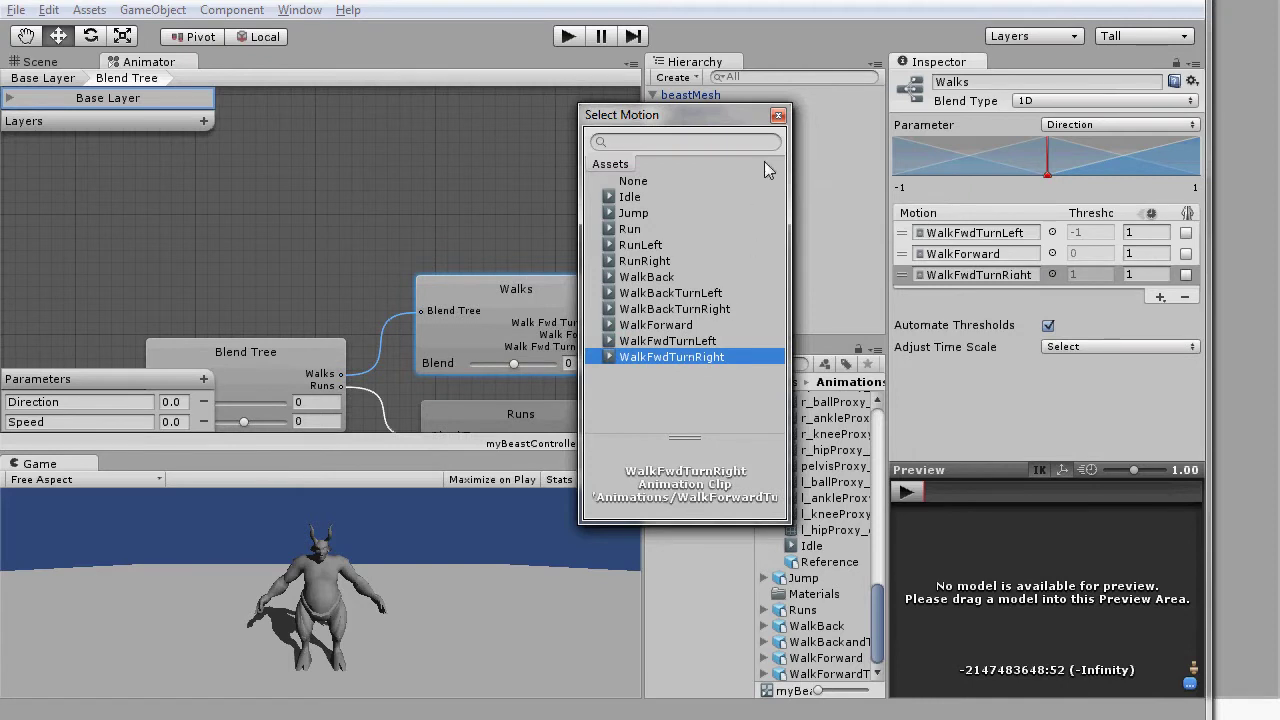
{"action": "left_click", "coordinate": [779, 117]}
Load beastMesh into the Walks preview, play it, and scrub the Blend toward the left turn
{"action": "middle_click_drag", "start_coordinate": [575, 238], "coordinate": [411, 204]}
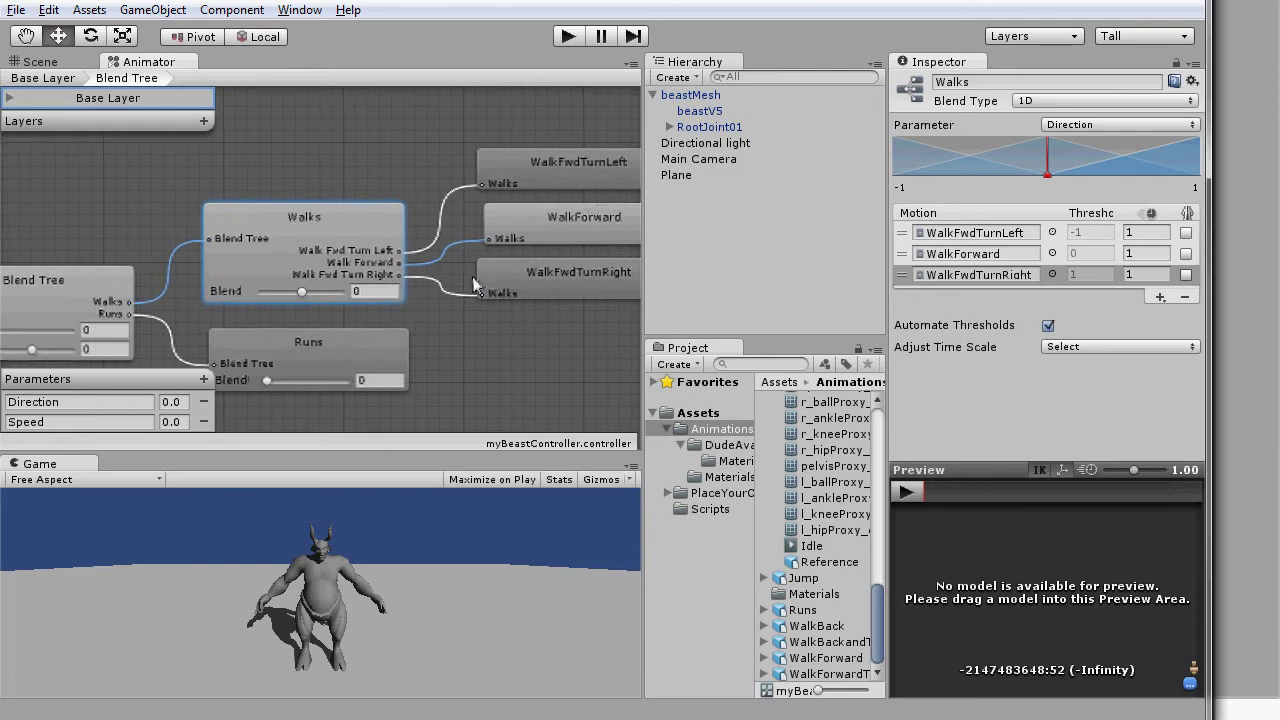
{"action": "left_click", "coordinate": [722, 493]}
{"action": "left_click_drag", "start_coordinate": [805, 401], "coordinate": [993, 592]}
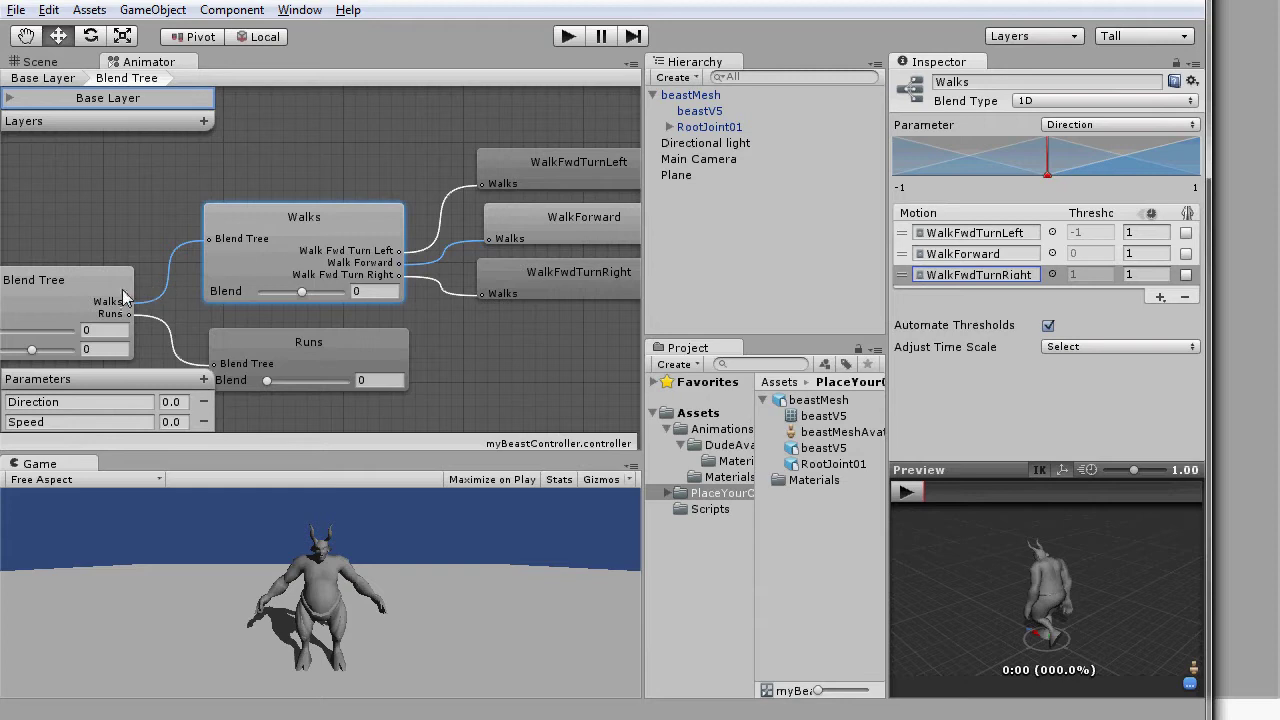
{"action": "left_click", "coordinate": [919, 488]}
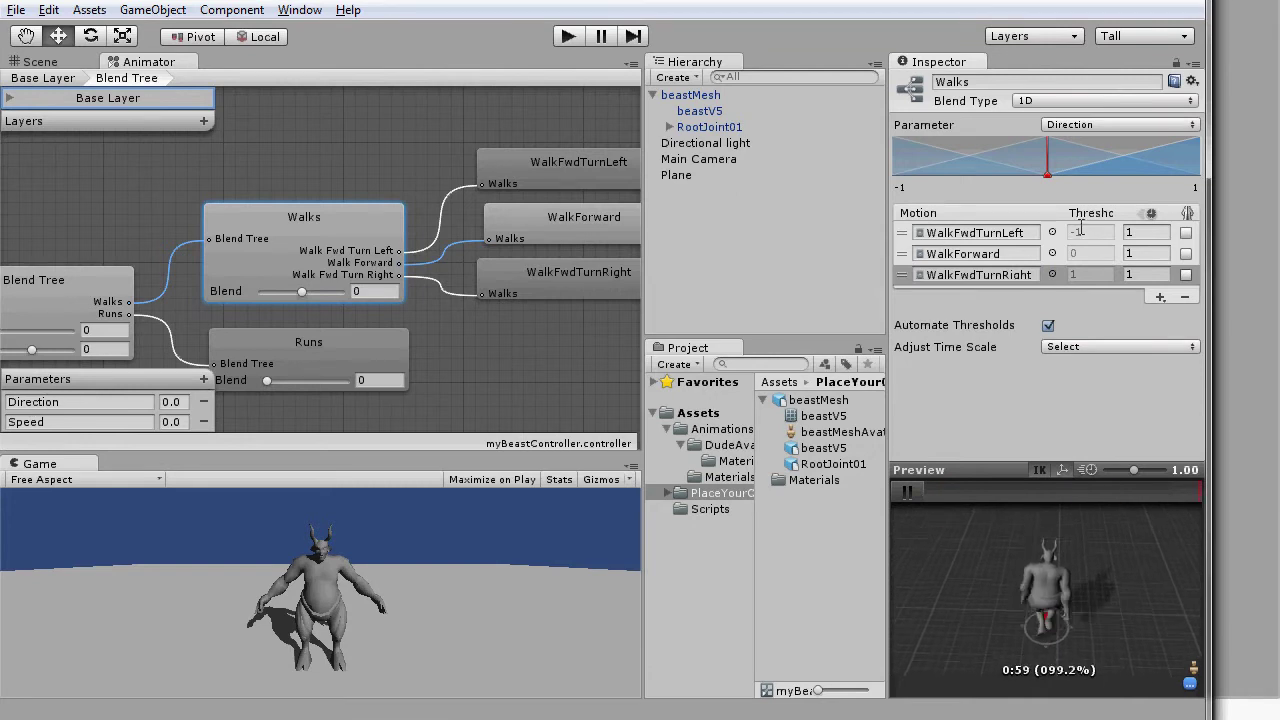
{"action": "mouse_move", "coordinate": [301, 291]}
{"action": "left_mouse_down"}
{"action": "mouse_move", "coordinate": [262, 291]}
{"action": "mouse_move", "coordinate": [408, 306]}
{"action": "mouse_move", "coordinate": [260, 294]}
{"action": "mouse_move", "coordinate": [307, 293]}
{"action": "left_mouse_up"}
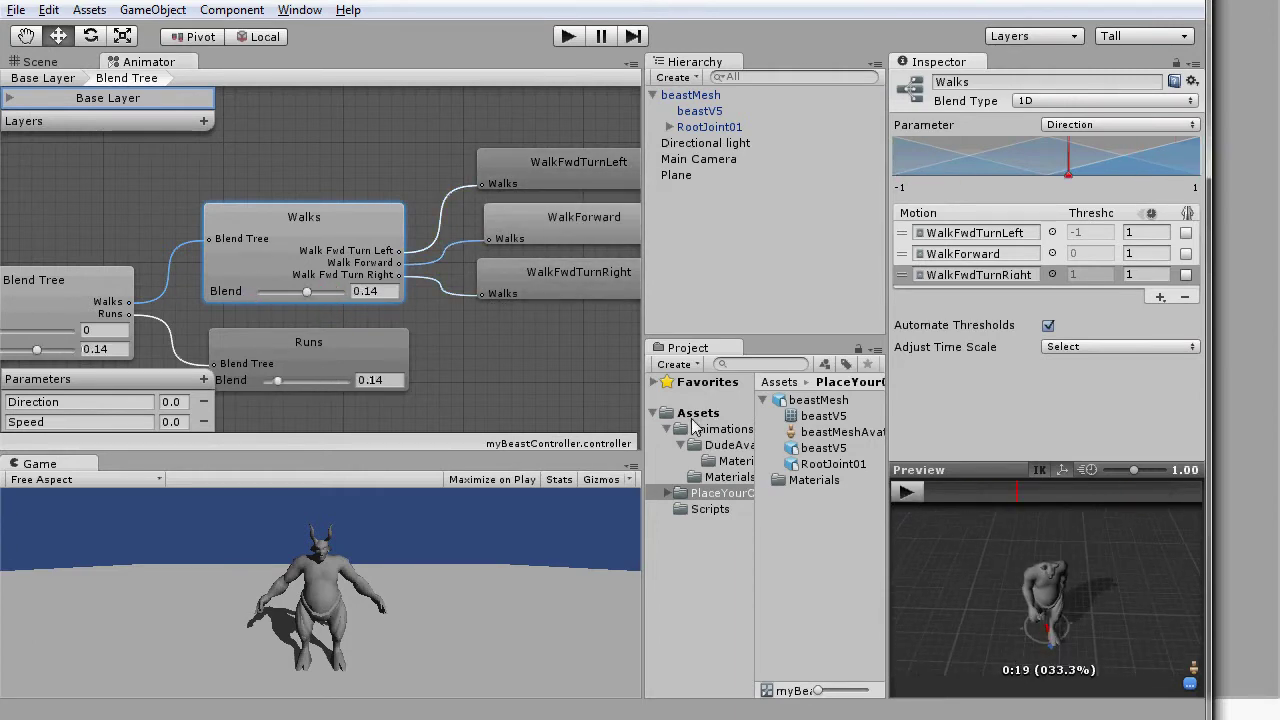
{"action": "left_click", "coordinate": [380, 292]}
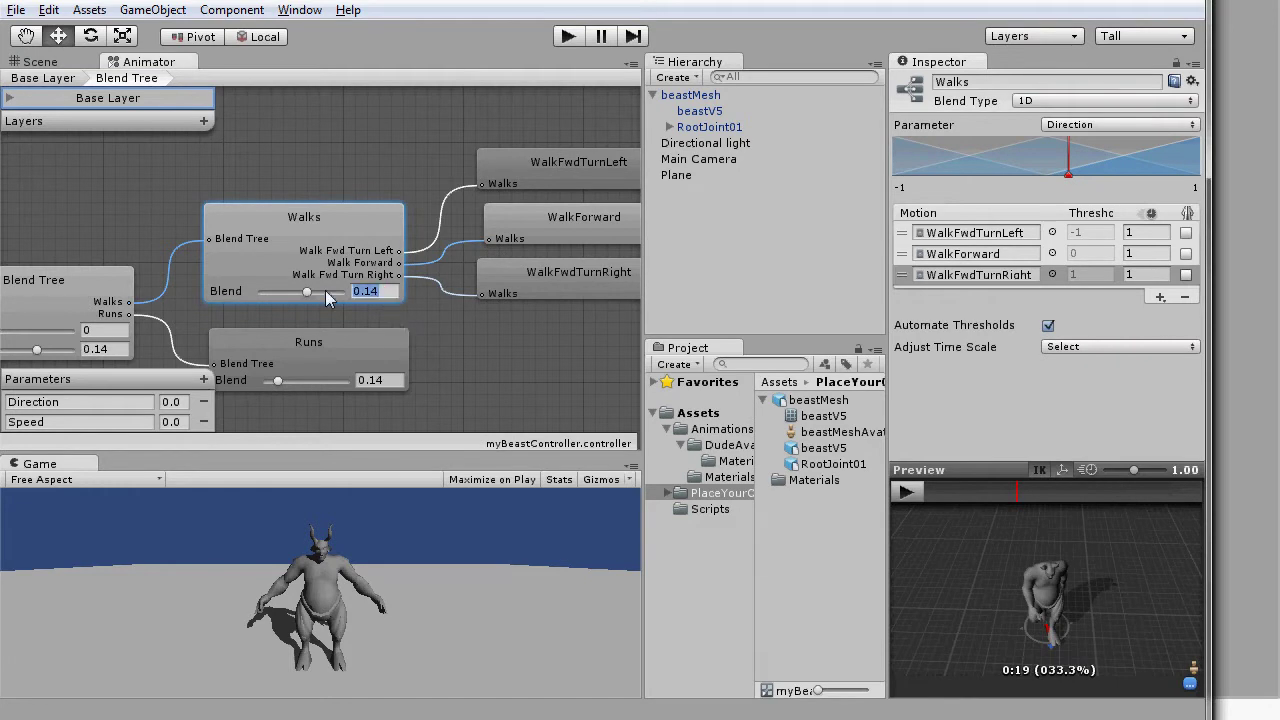
Reset the Walks Blend to 0, then add three motion fields to Runs
{"action": "type", "text": "0"}
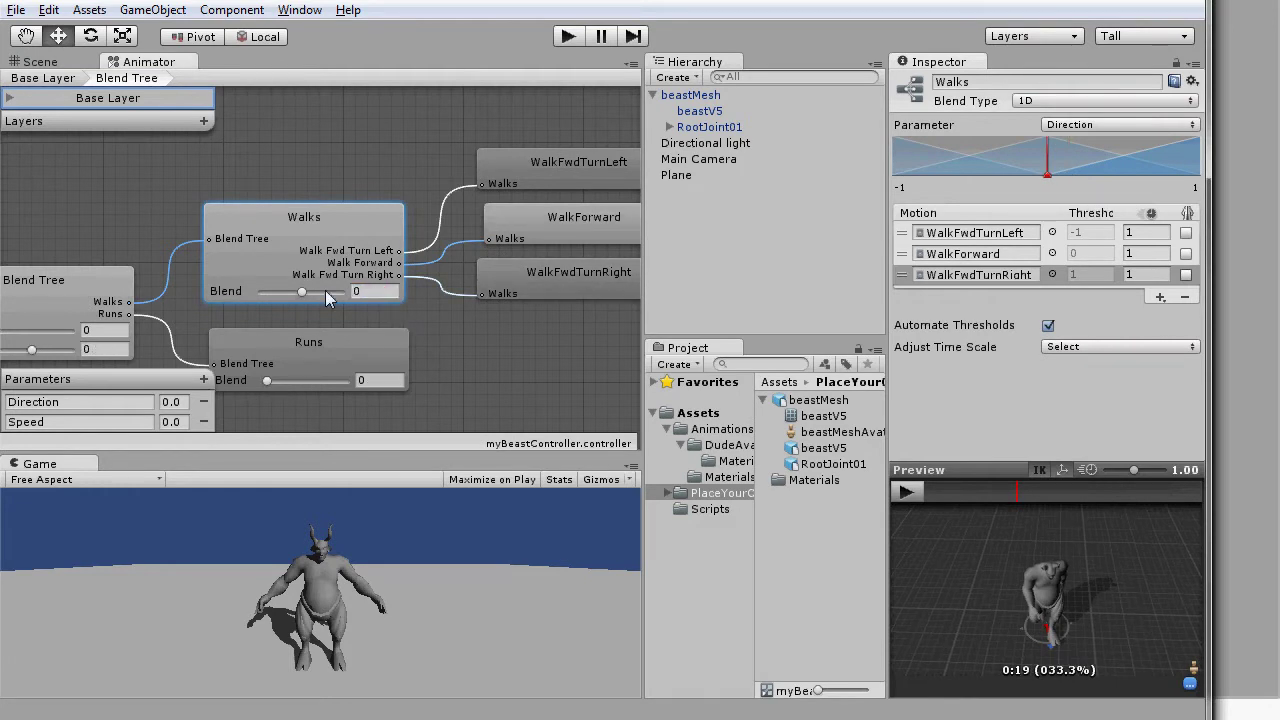
{"action": "left_click", "coordinate": [341, 357]}
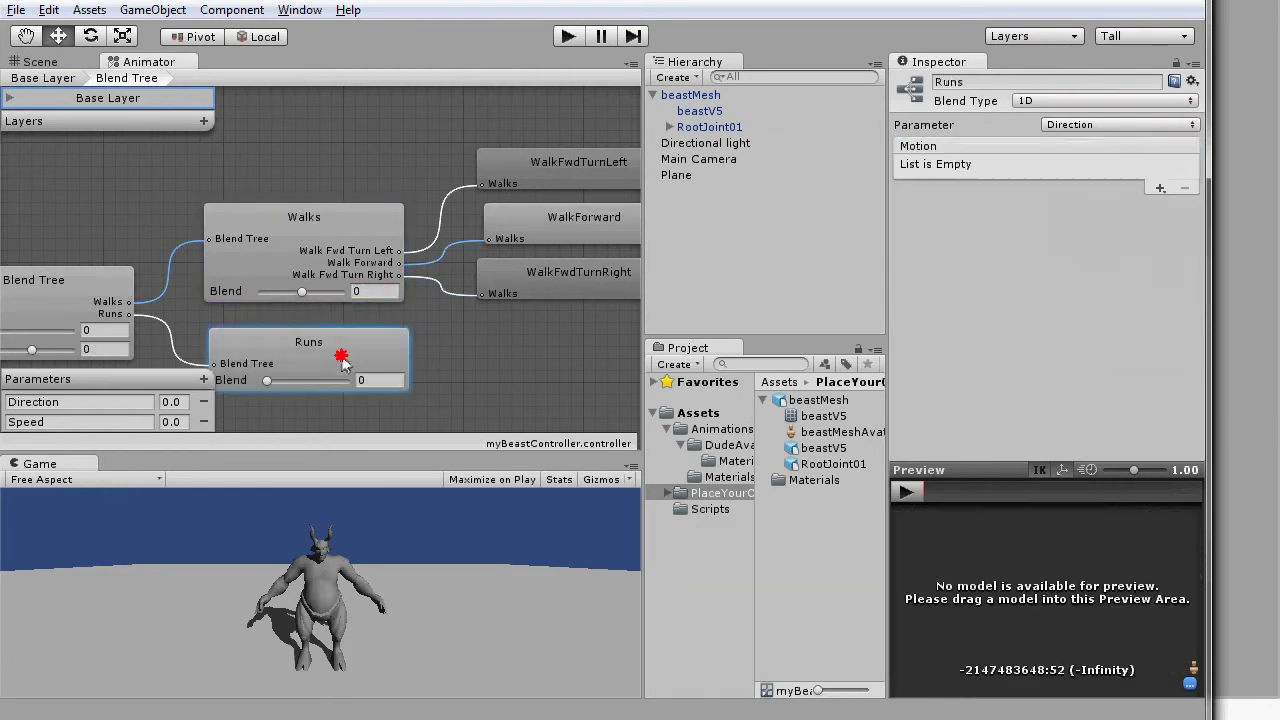
{"action": "left_click", "coordinate": [1159, 189]}
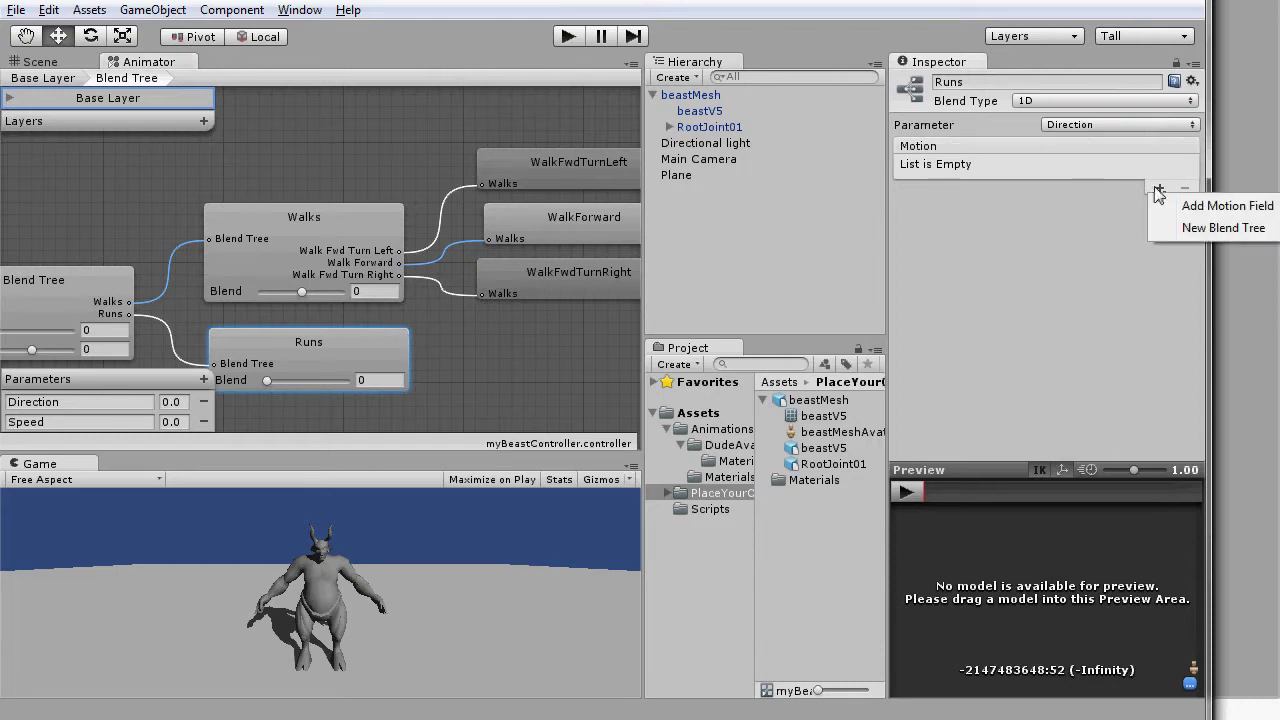
{"action": "left_click", "coordinate": [1210, 205]}
{"action": "left_click", "coordinate": [1160, 190]}
{"action": "left_click", "coordinate": [1210, 205]}
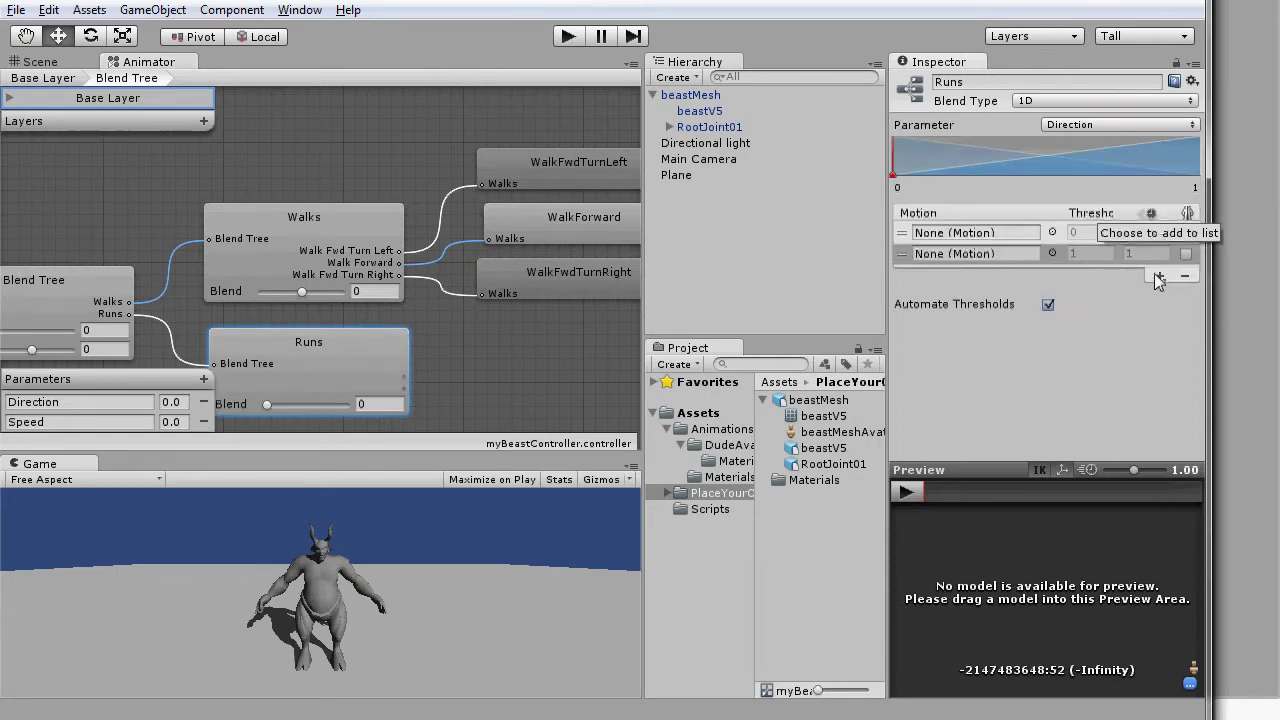
{"action": "left_click", "coordinate": [1160, 276]}
{"action": "left_click", "coordinate": [1210, 292]}
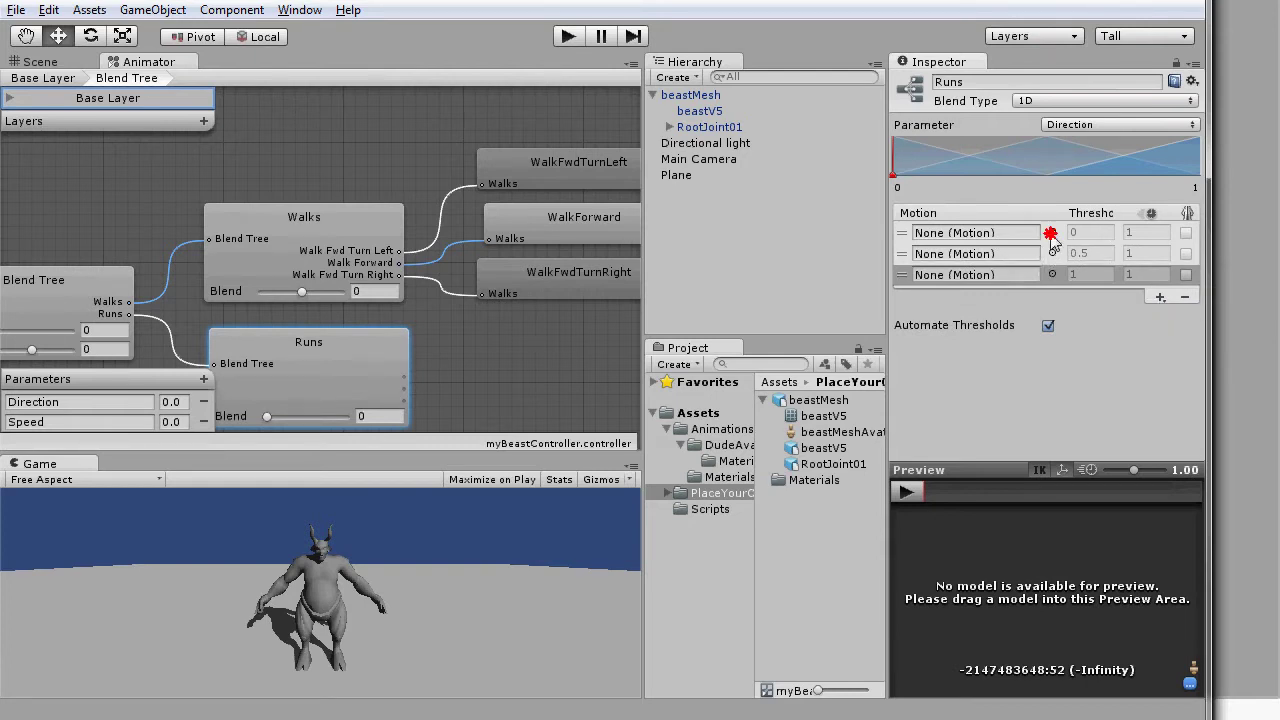
Assign RunLeft, Run and RunRight to the three Runs slots
{"action": "left_click", "coordinate": [1051, 233]}
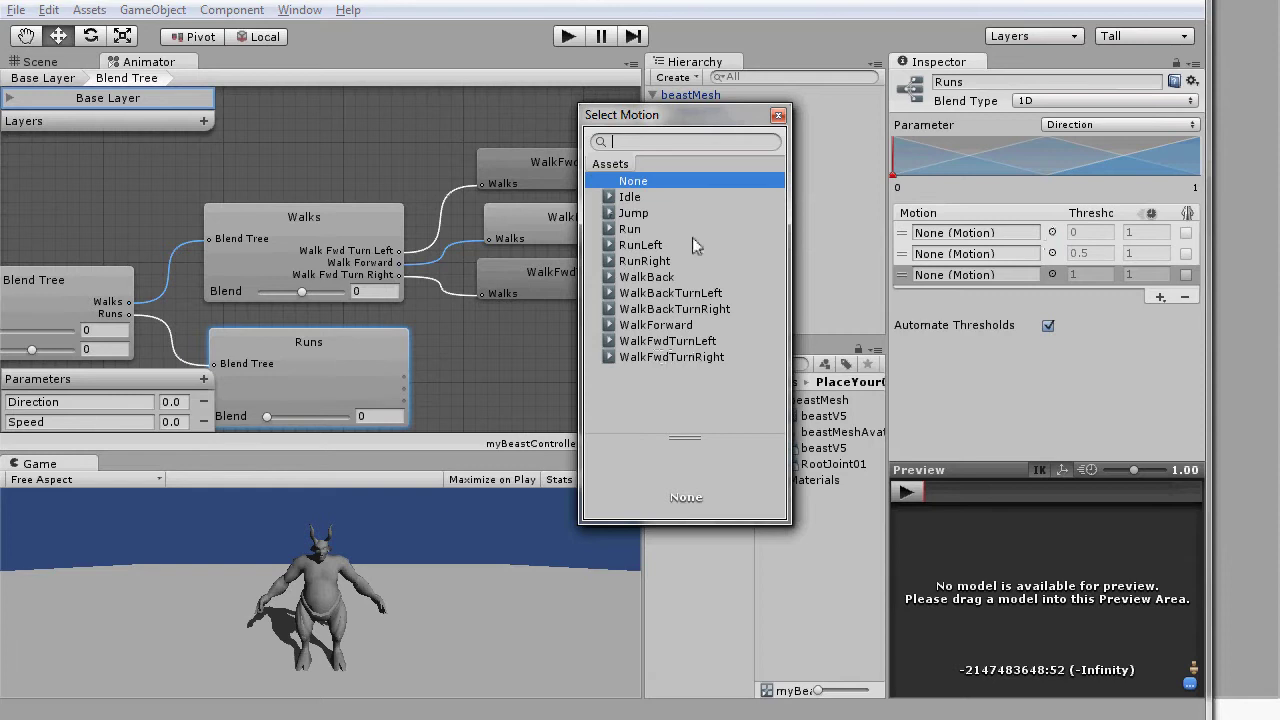
{"action": "left_click", "coordinate": [645, 245]}
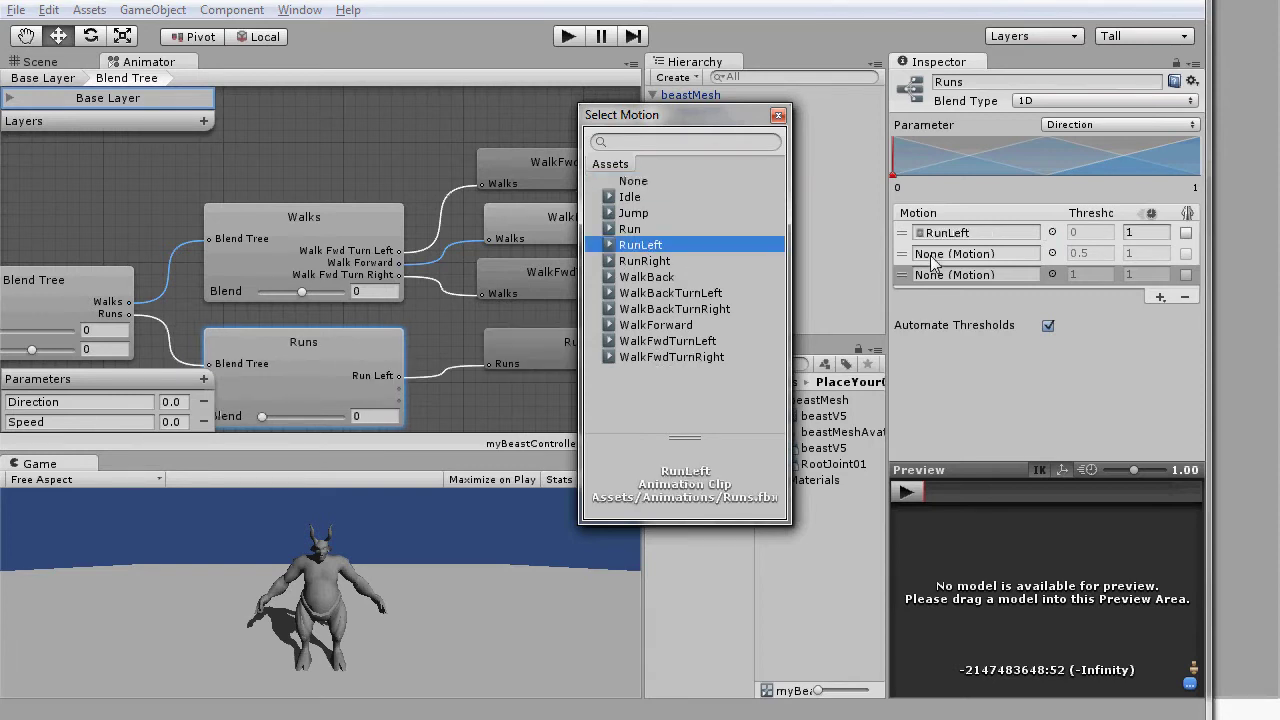
{"action": "left_click", "coordinate": [1052, 253]}
{"action": "left_click", "coordinate": [630, 229]}
{"action": "left_click", "coordinate": [1052, 274]}
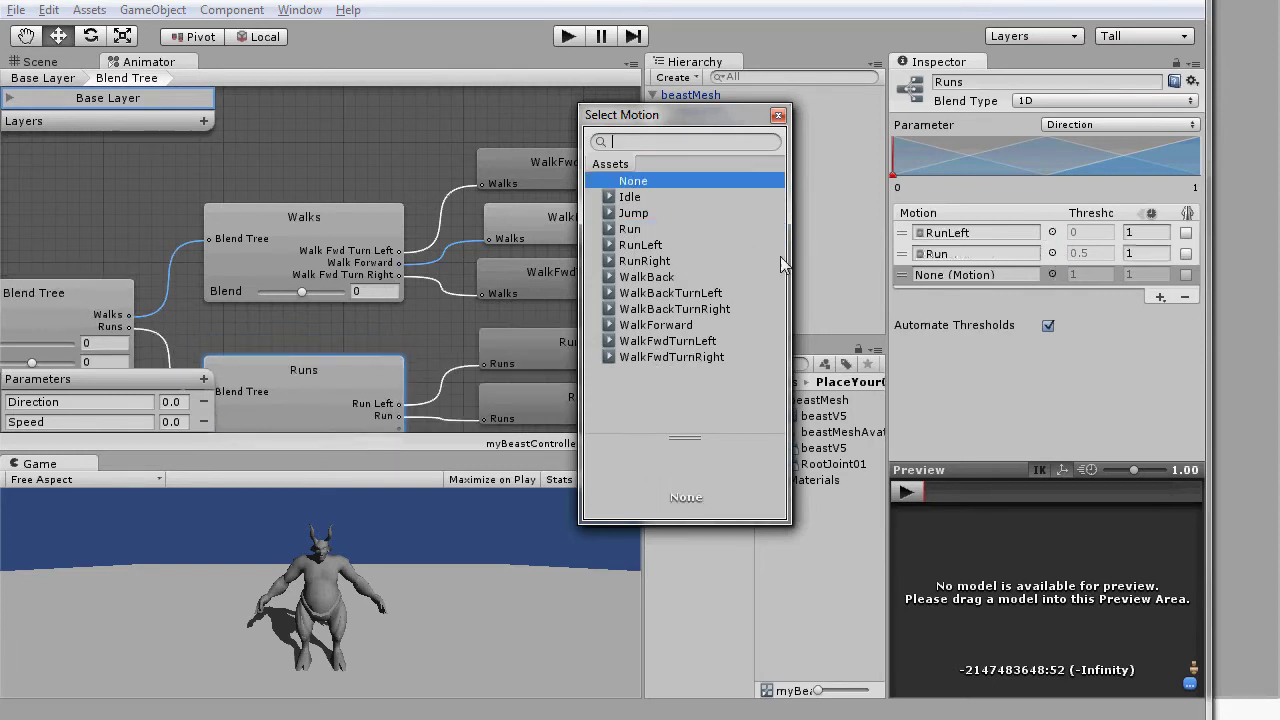
{"action": "left_click", "coordinate": [645, 261]}
{"action": "left_click", "coordinate": [778, 116]}
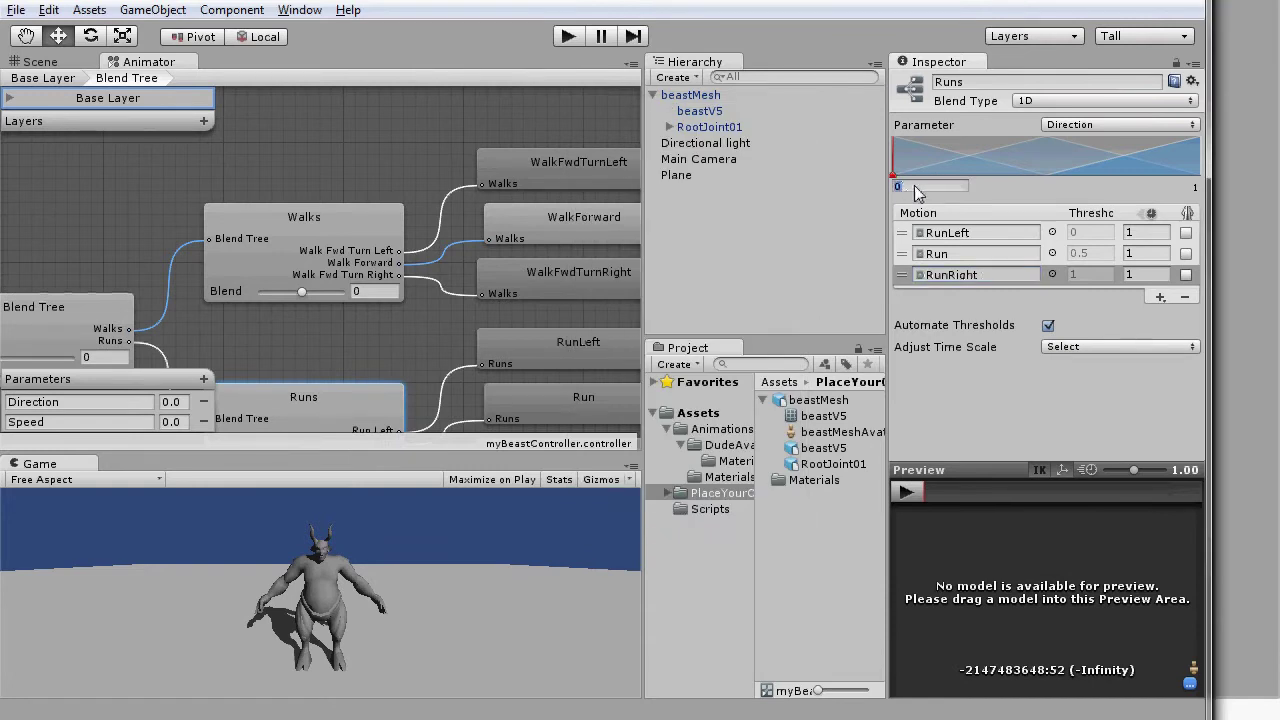
Set the Runs blend range minimum to -1
{"action": "type", "text": "-1"}
{"action": "key", "text": "Return"}
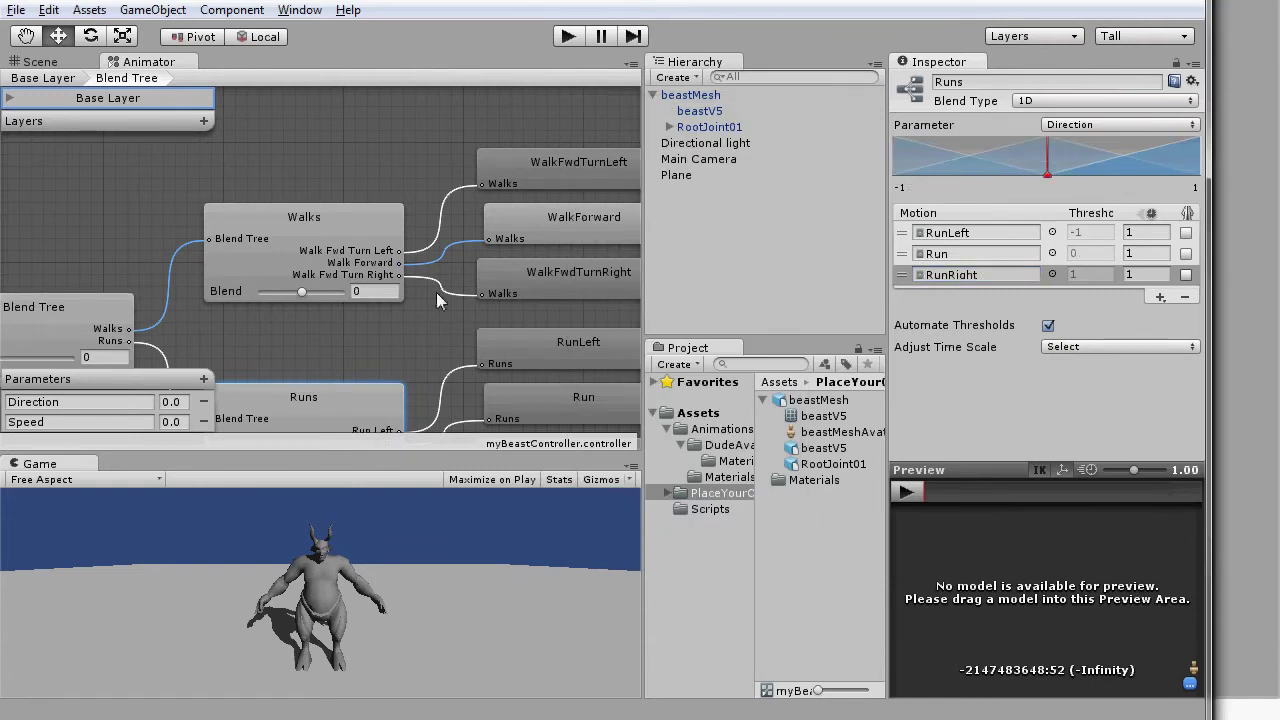
{"action": "left_click_drag", "start_coordinate": [437, 300], "coordinate": [463, 204], "text": "alt"}
{"action": "left_click", "coordinate": [176, 247]}
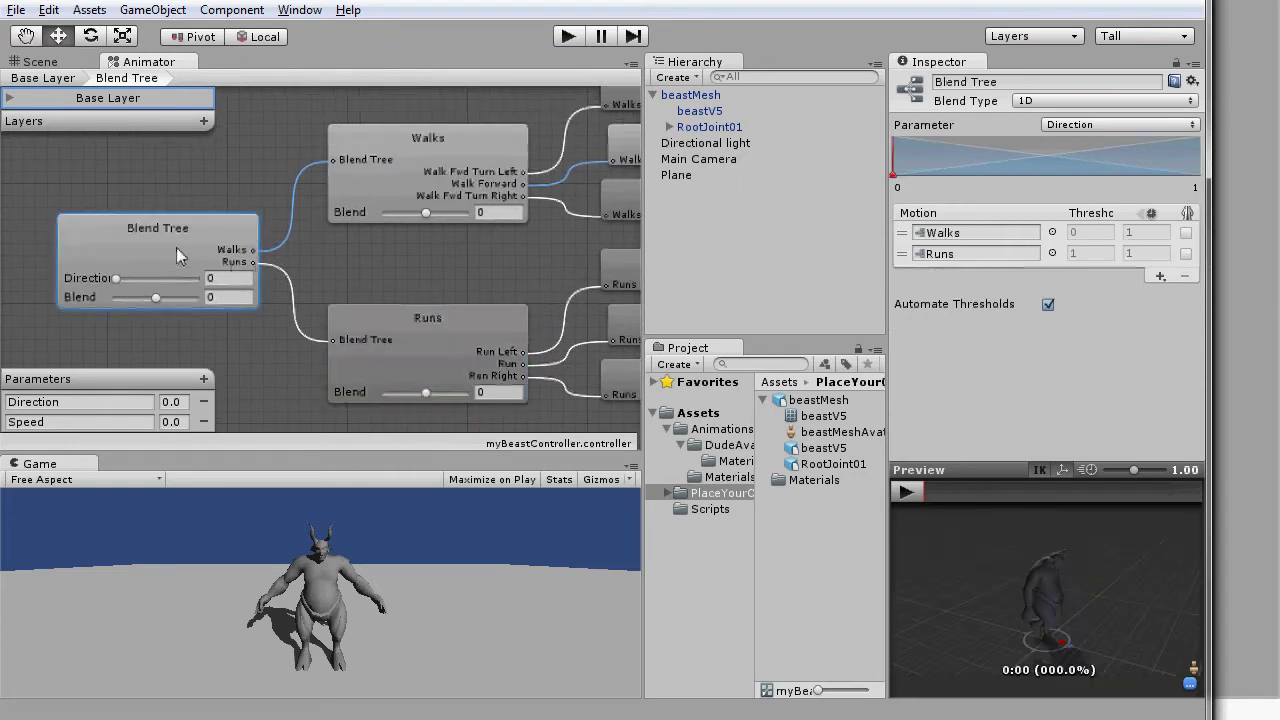
Back in the Base Layer, make a transition from Idle to Locomotion
{"action": "left_click", "coordinate": [42, 78]}
{"action": "left_click_drag", "start_coordinate": [425, 230], "coordinate": [413, 230]}
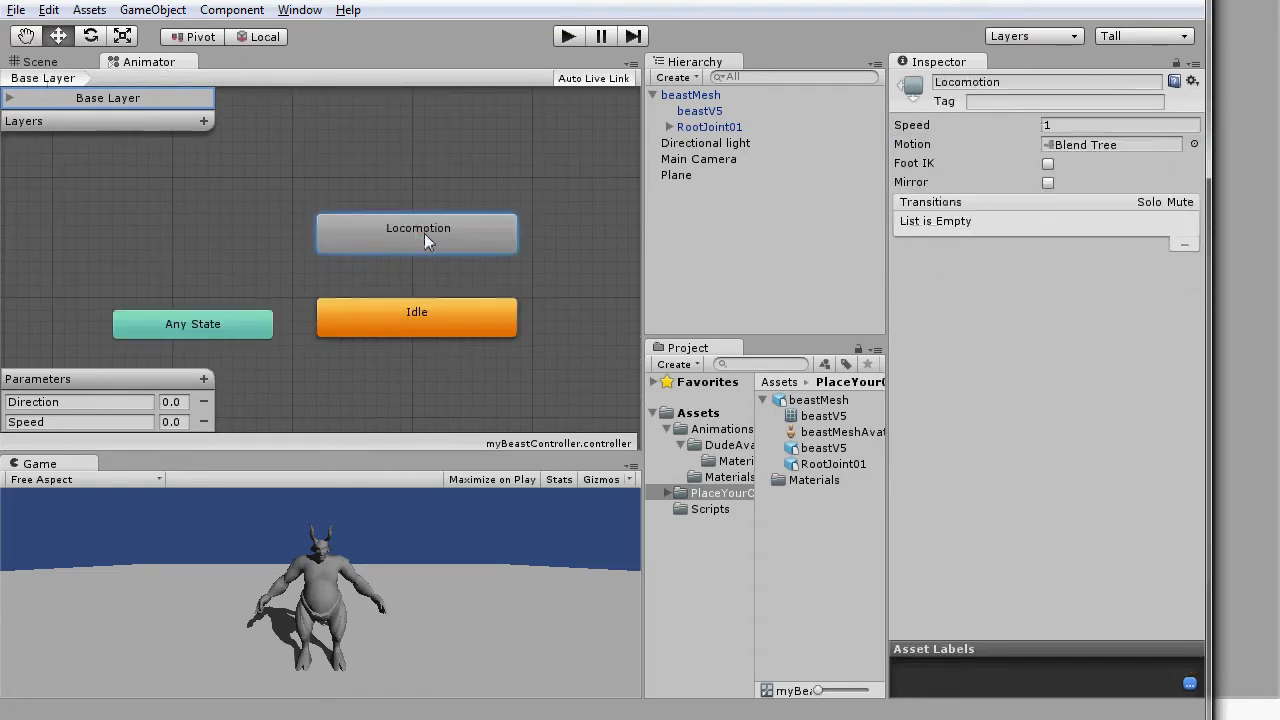
{"action": "left_click", "coordinate": [447, 313]}
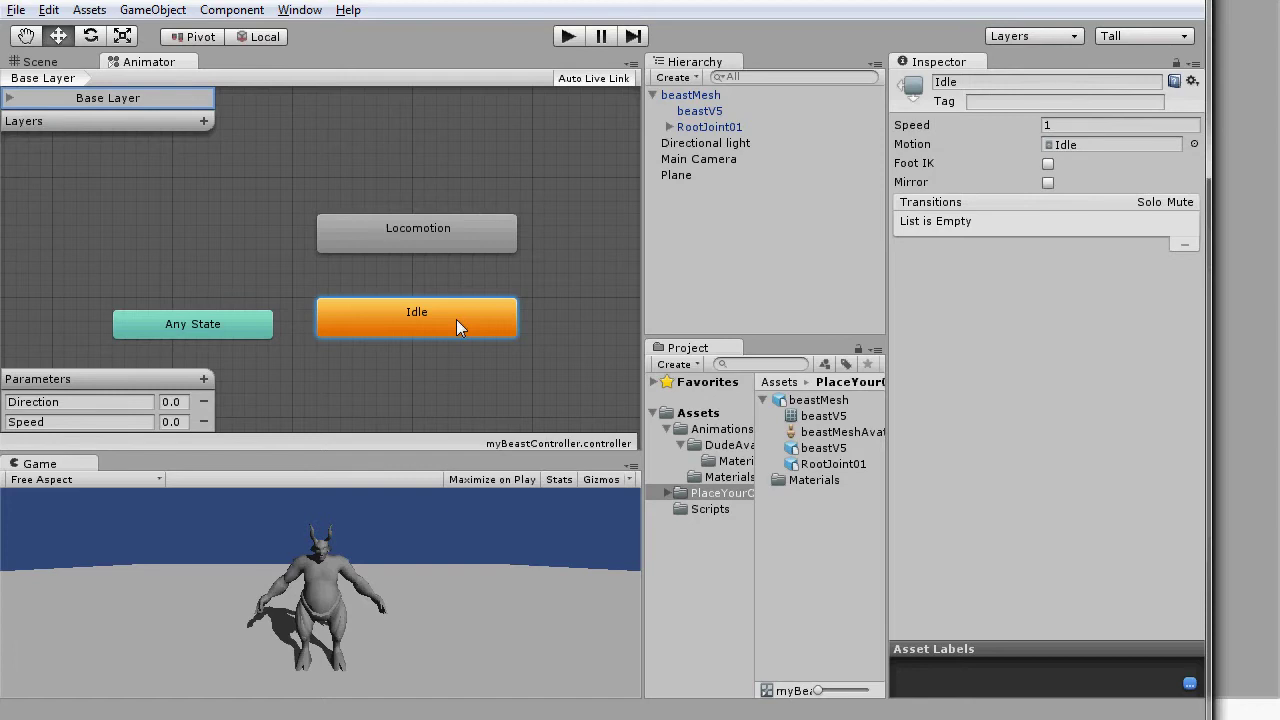
{"action": "right_click", "coordinate": [457, 318]}
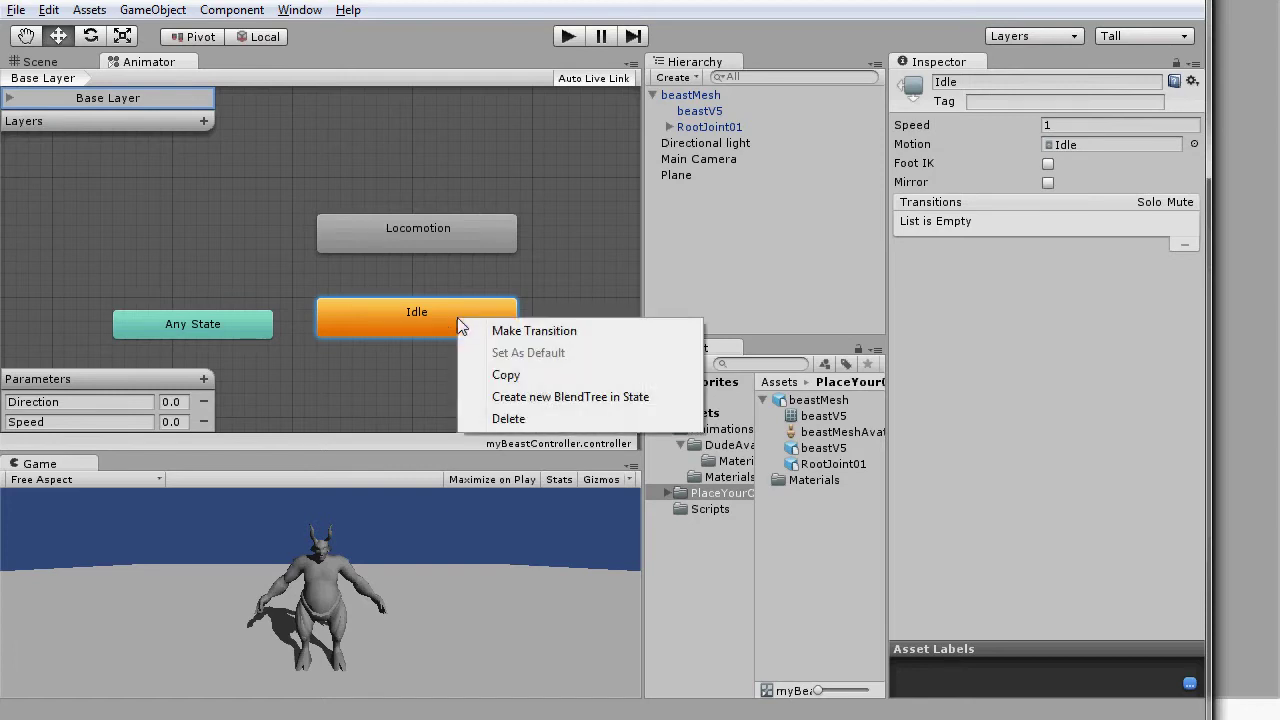
{"action": "left_click", "coordinate": [497, 331]}
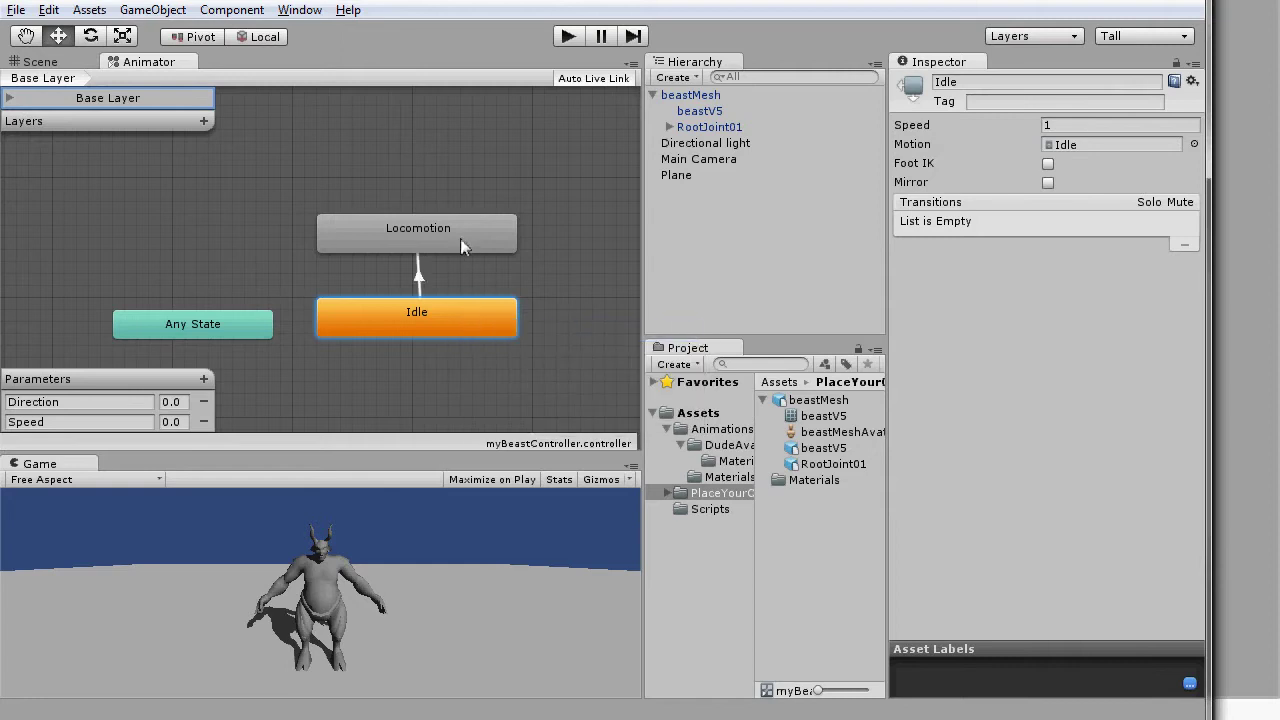
{"action": "left_click", "coordinate": [455, 238]}
Give the Idle-to-Locomotion transition the condition Speed Greater 0.25
{"action": "left_click", "coordinate": [422, 276]}
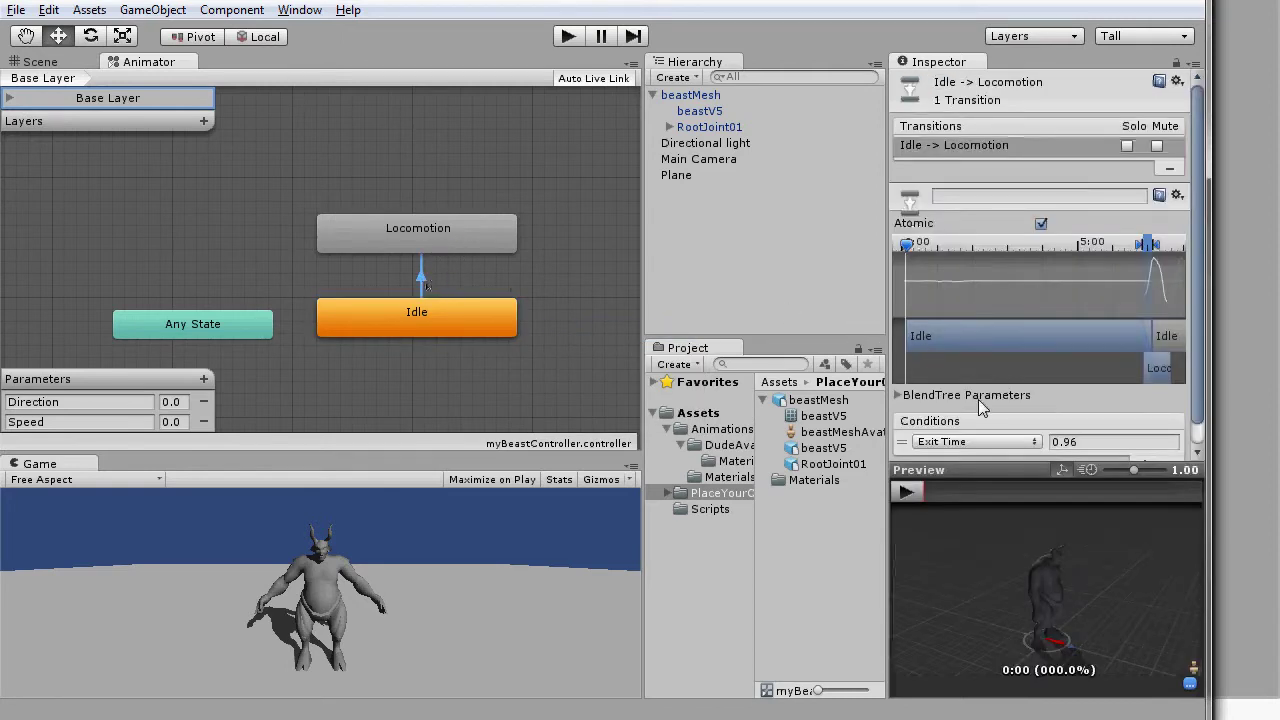
{"action": "left_click", "coordinate": [1012, 442]}
{"action": "left_click", "coordinate": [977, 486]}
{"action": "left_click", "coordinate": [1105, 445]}
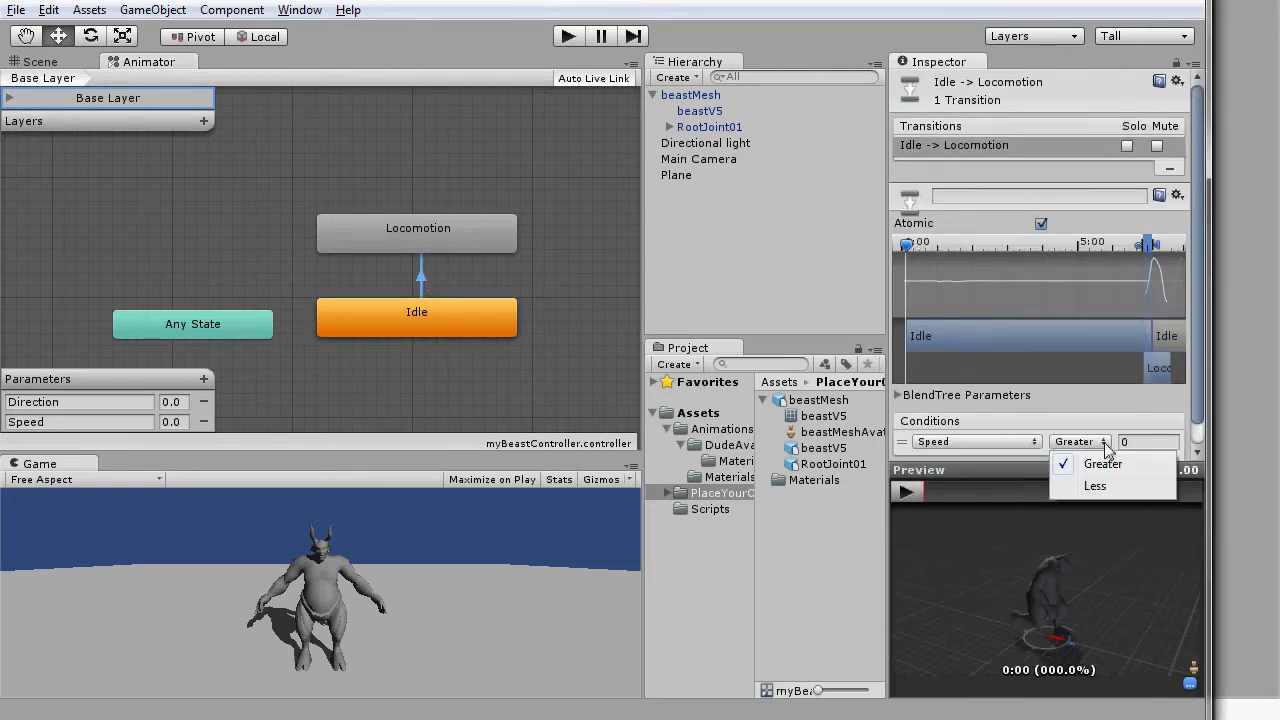
{"action": "left_click", "coordinate": [1140, 442]}
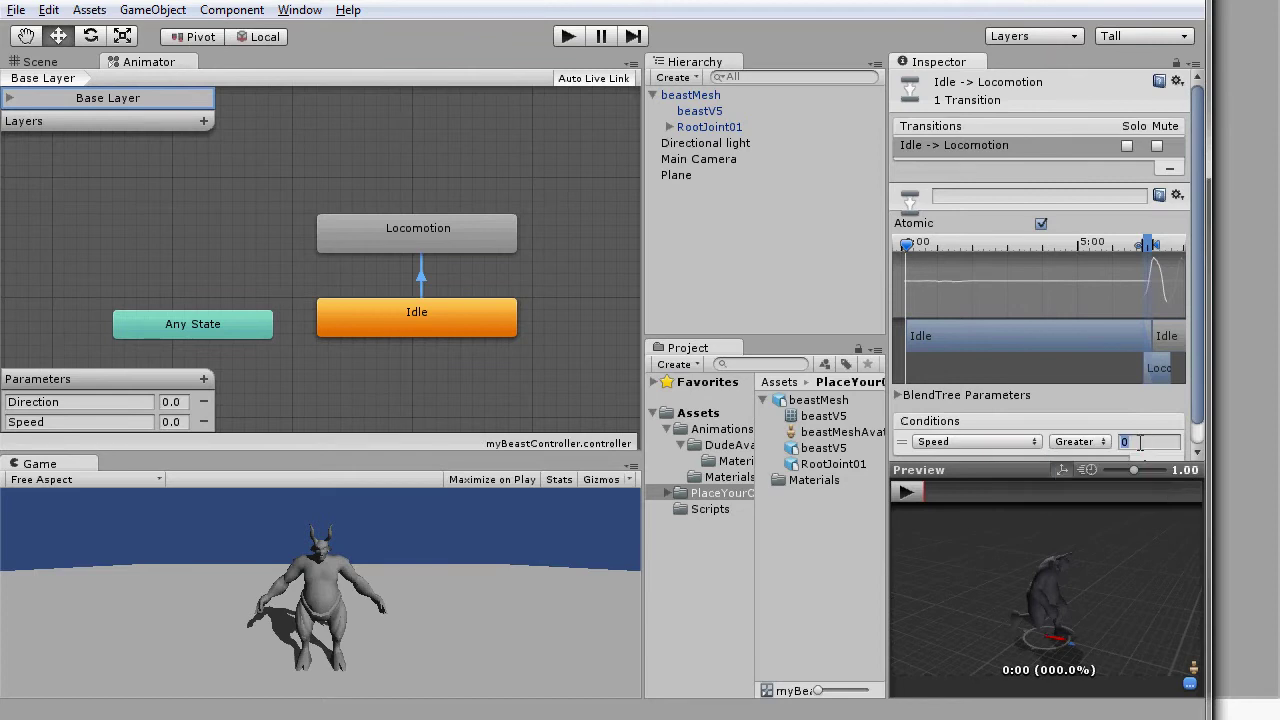
{"action": "type", "text": ".25"}
{"action": "key", "text": "Return"}
Make a transition from Locomotion back to Idle
{"action": "left_click", "coordinate": [388, 246]}
{"action": "right_click", "coordinate": [388, 246]}
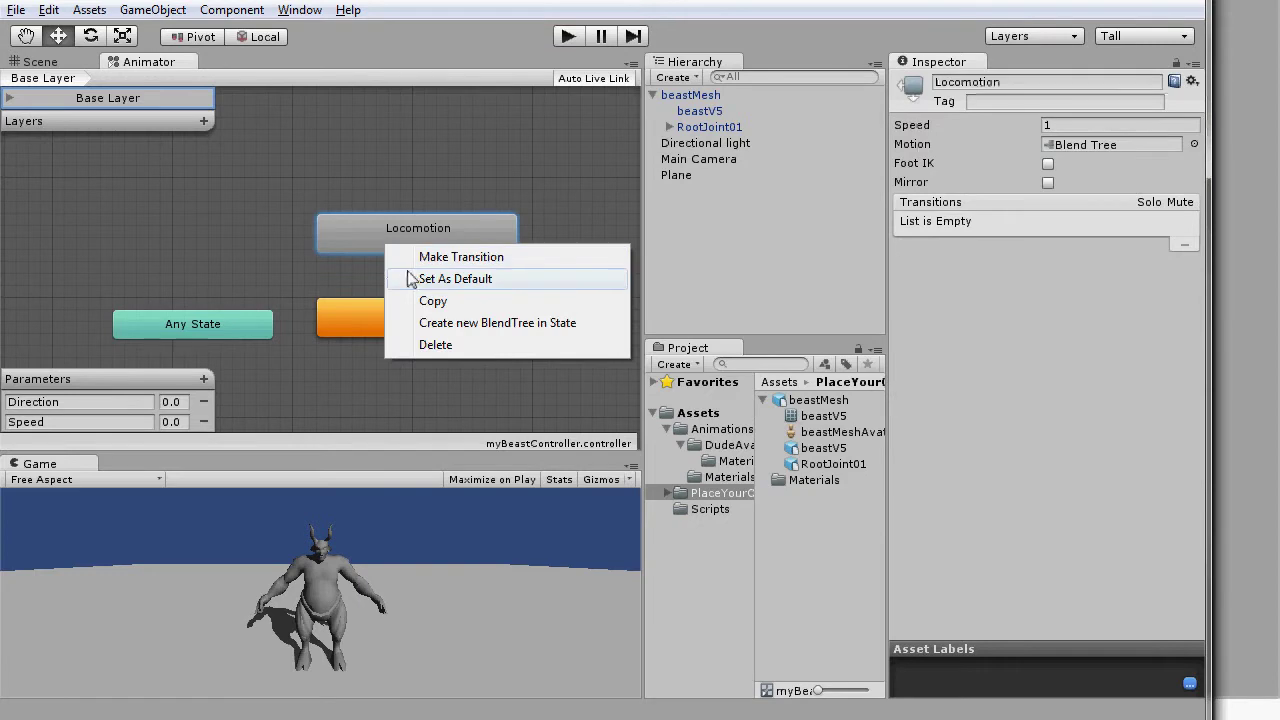
{"action": "left_click", "coordinate": [415, 258]}
{"action": "left_click", "coordinate": [414, 310]}
Set that transition's condition to Speed Less 0.1, then run the game
{"action": "left_click", "coordinate": [415, 283]}
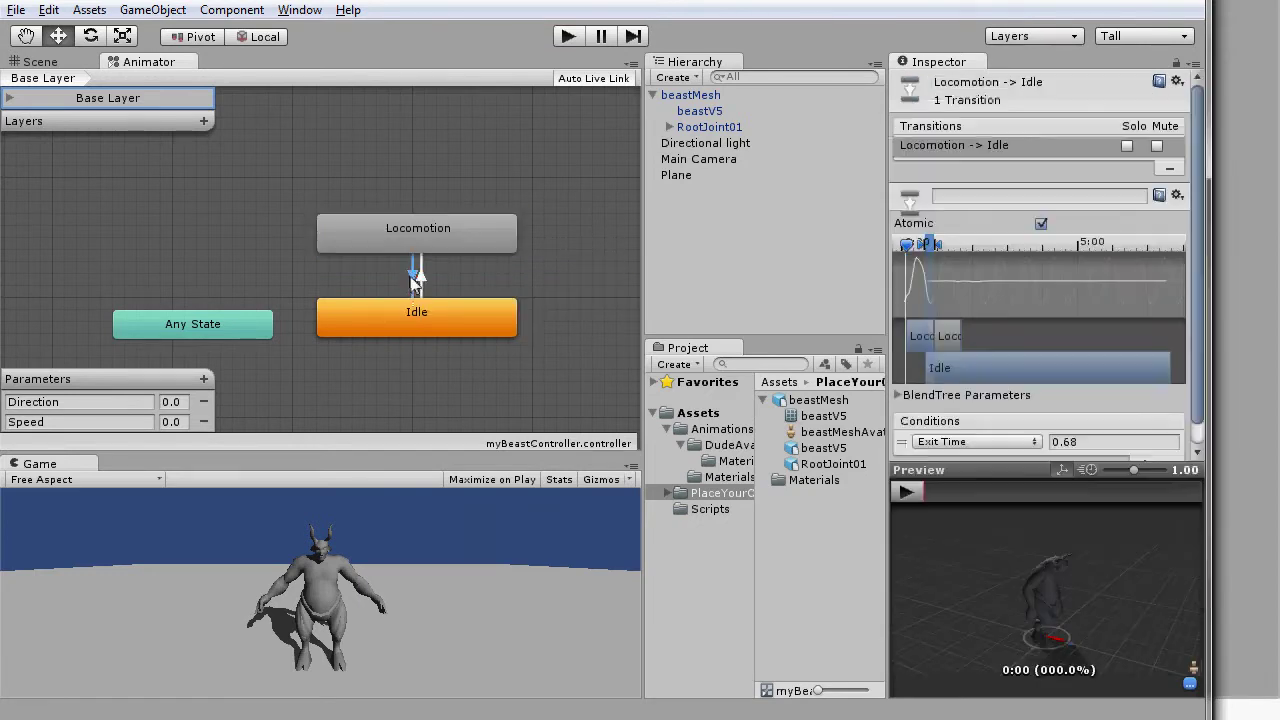
{"action": "left_click", "coordinate": [977, 441]}
{"action": "left_click", "coordinate": [966, 486]}
{"action": "left_click", "coordinate": [1080, 441]}
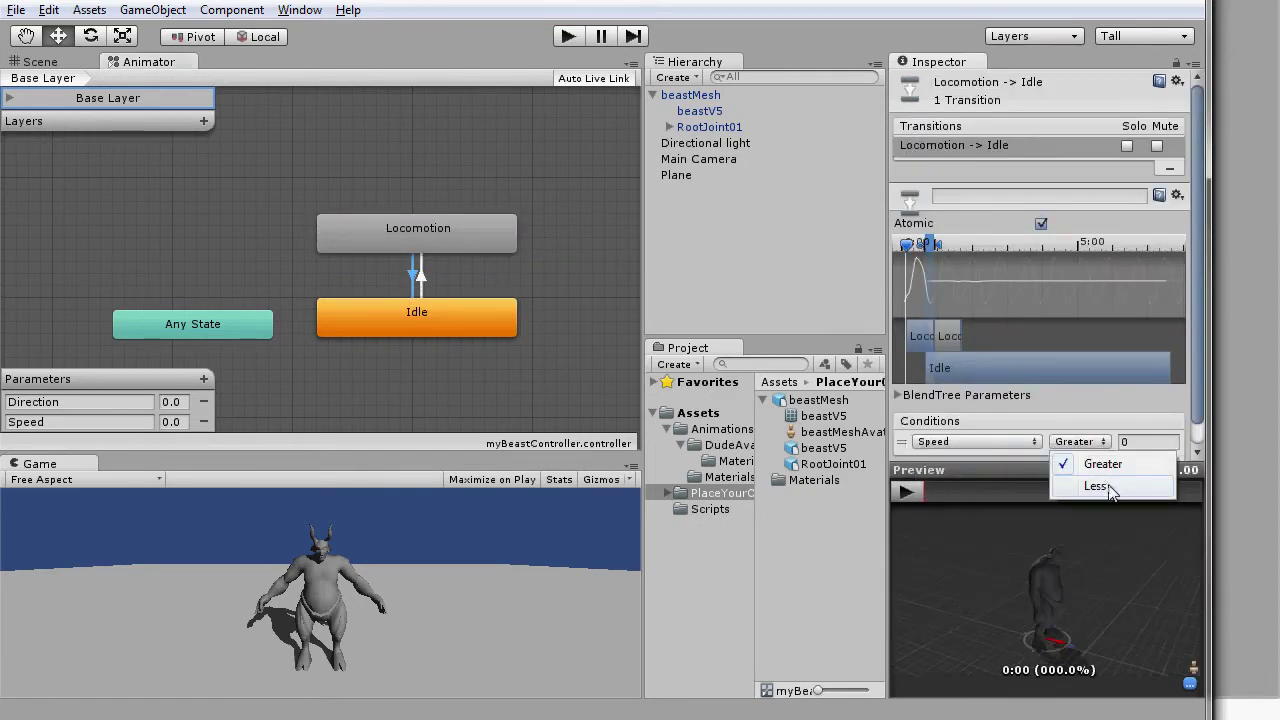
{"action": "left_click", "coordinate": [1100, 486]}
{"action": "left_click", "coordinate": [1149, 443]}
{"action": "type", "text": "0.1"}
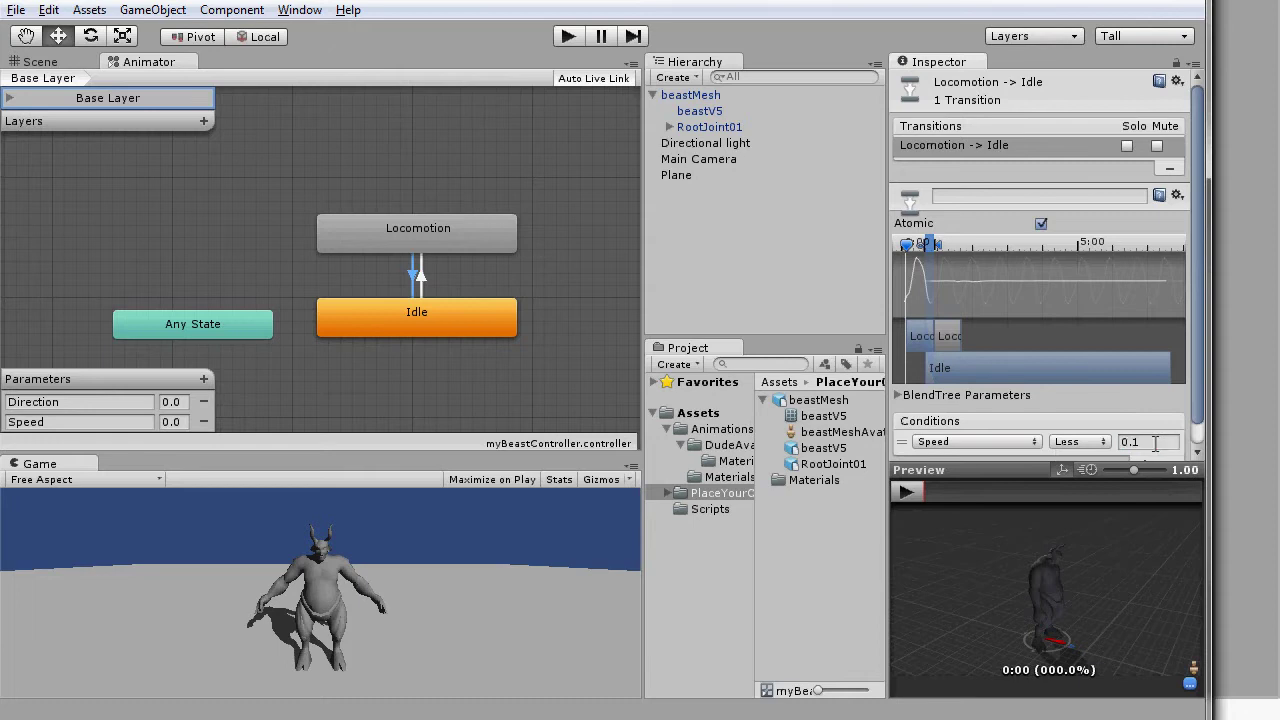
{"action": "left_click_drag", "start_coordinate": [350, 338], "coordinate": [336, 269], "text": "alt"}
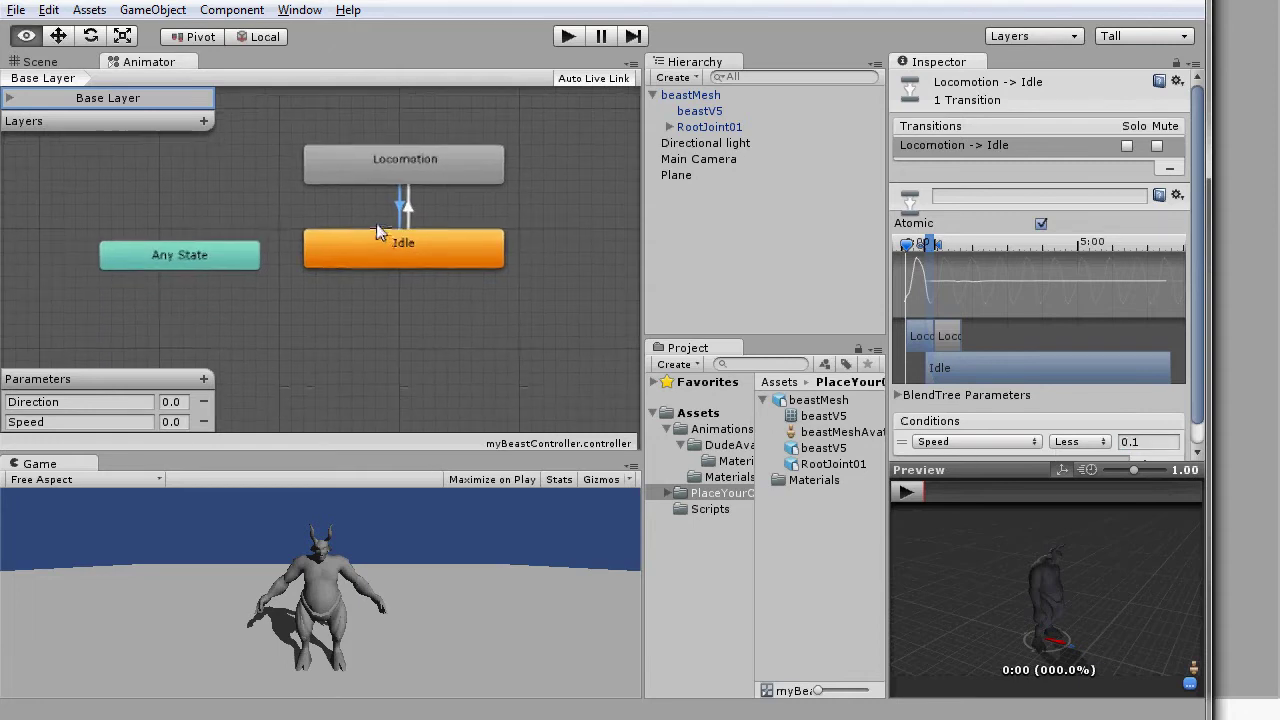
{"action": "left_click", "coordinate": [575, 40]}
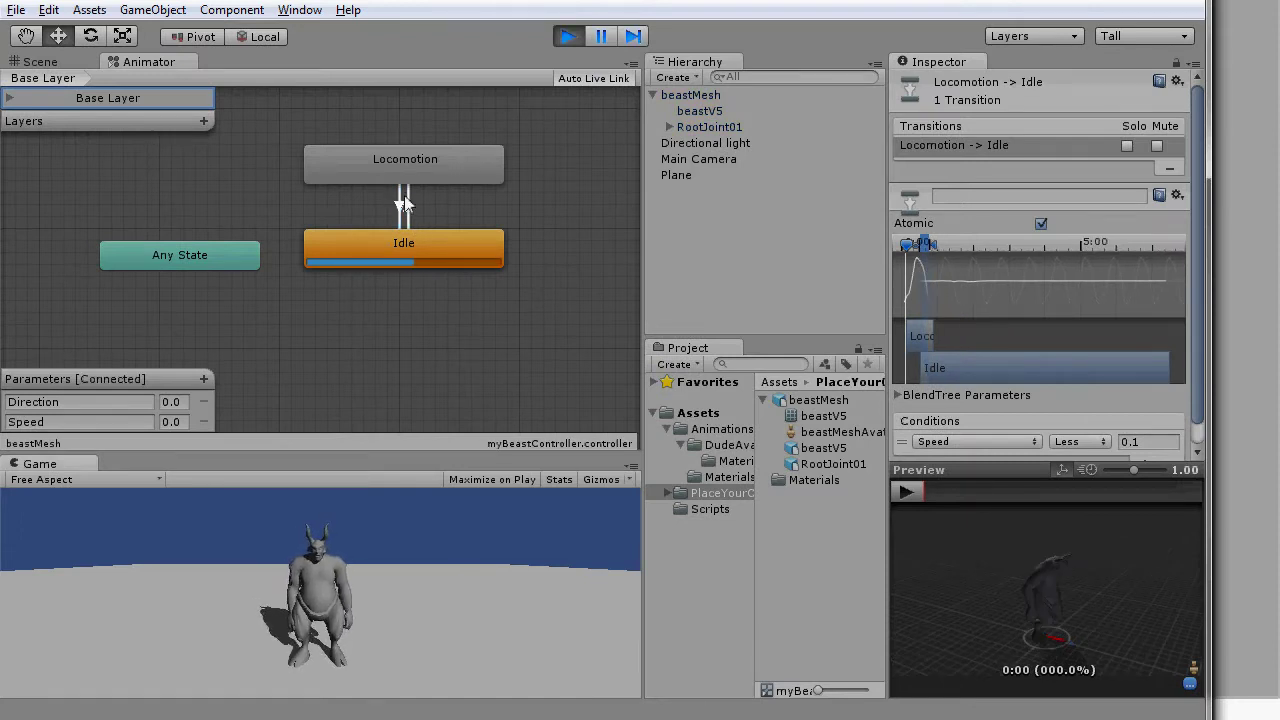
Stop play mode to end the test run
{"action": "left_click", "coordinate": [568, 37]}
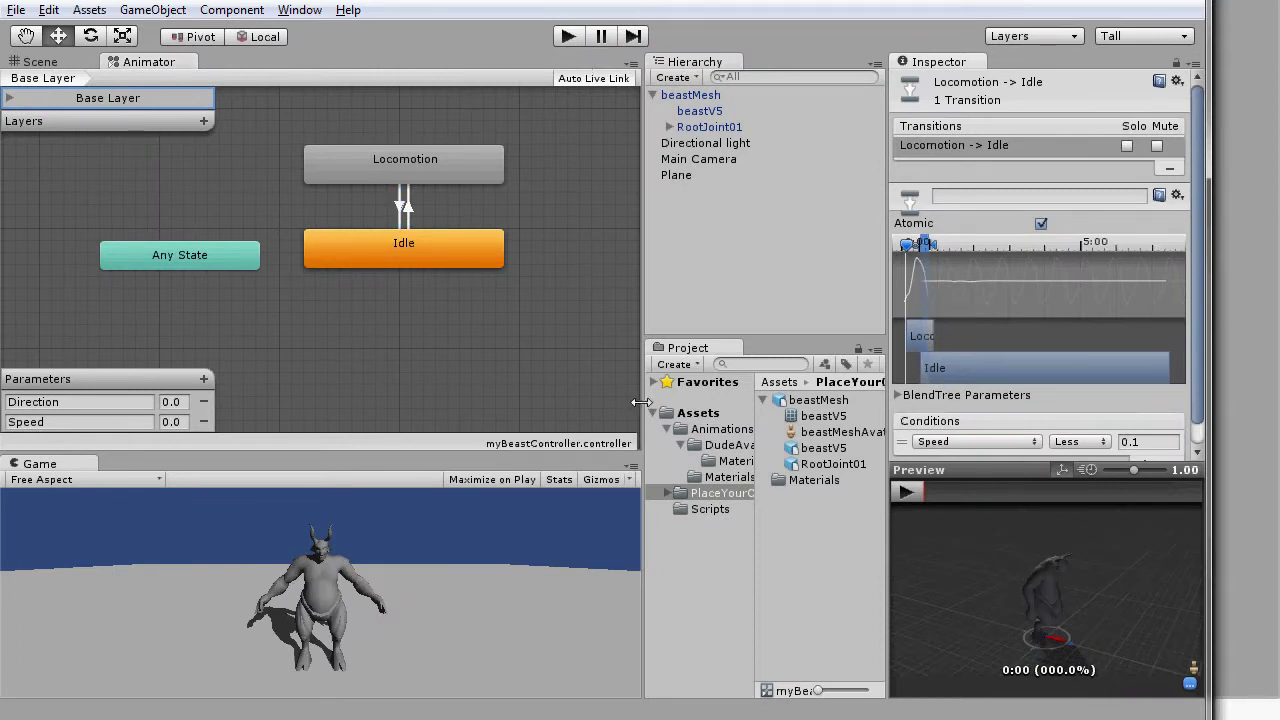
Attach BotControlScript to beastMesh and enable Animate Physics on its Animator
{"action": "left_click", "coordinate": [698, 95]}
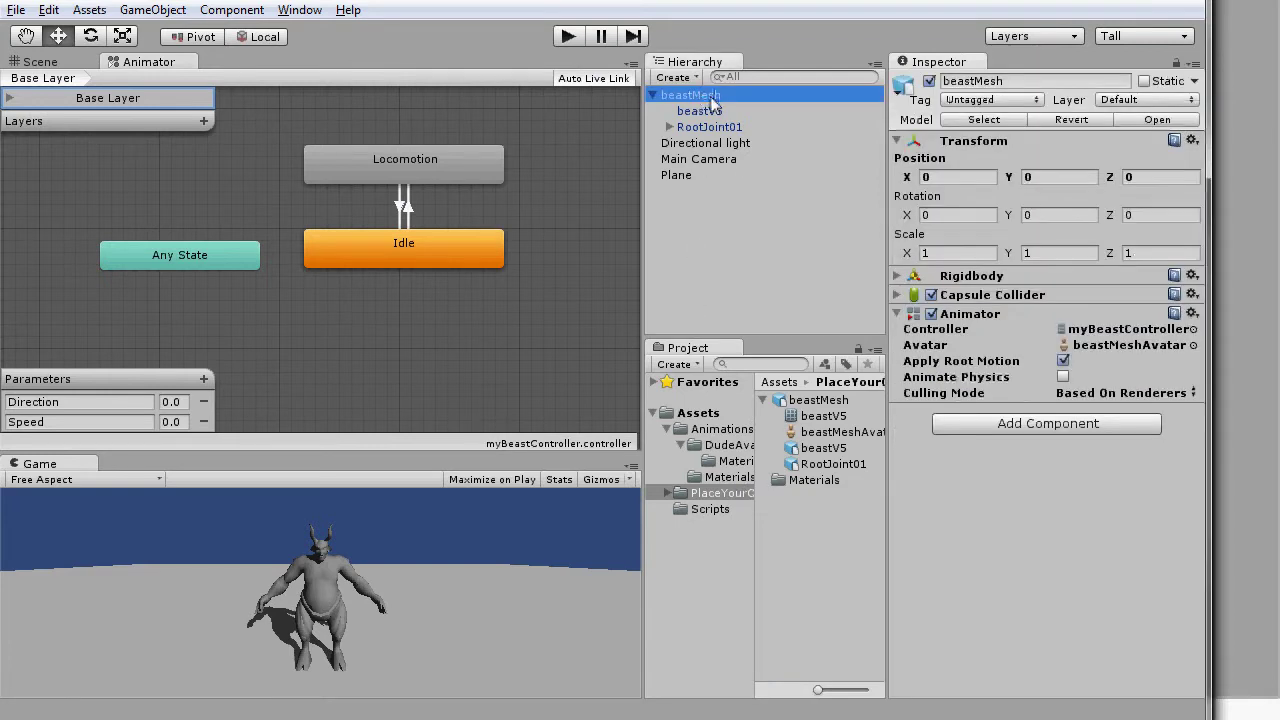
{"action": "left_click", "coordinate": [700, 509]}
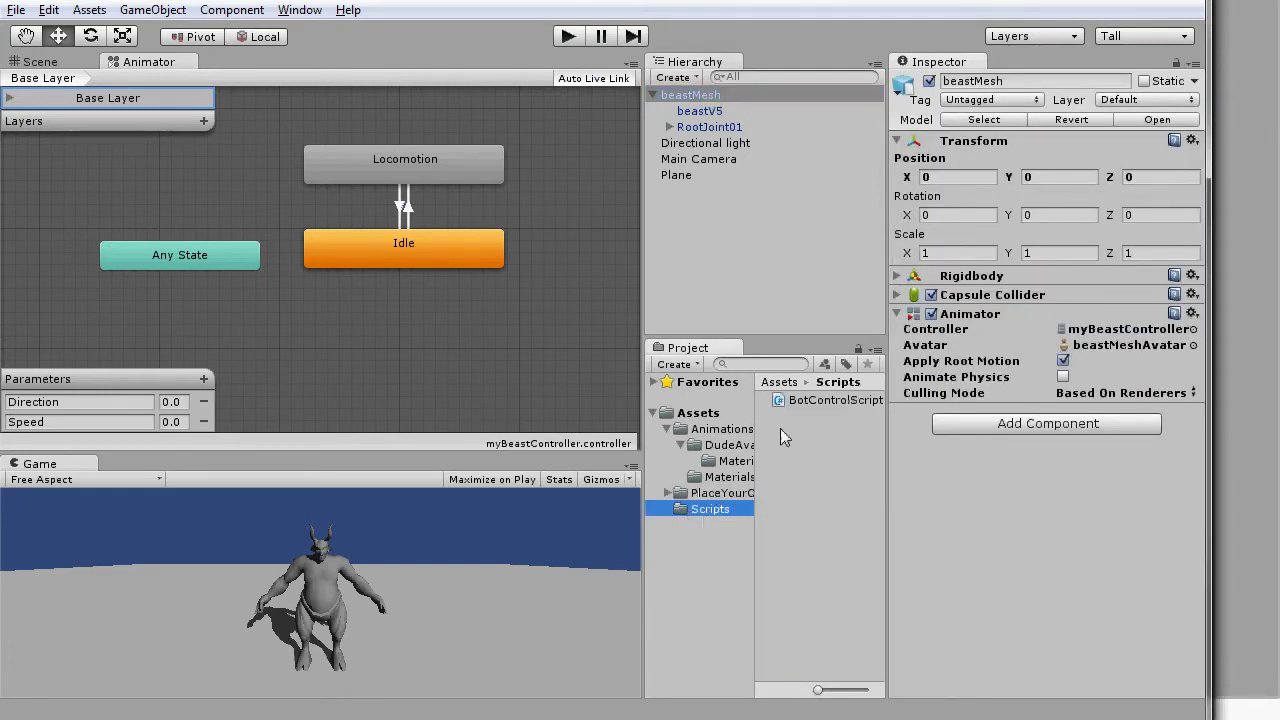
{"action": "left_click_drag", "start_coordinate": [810, 400], "coordinate": [987, 505]}
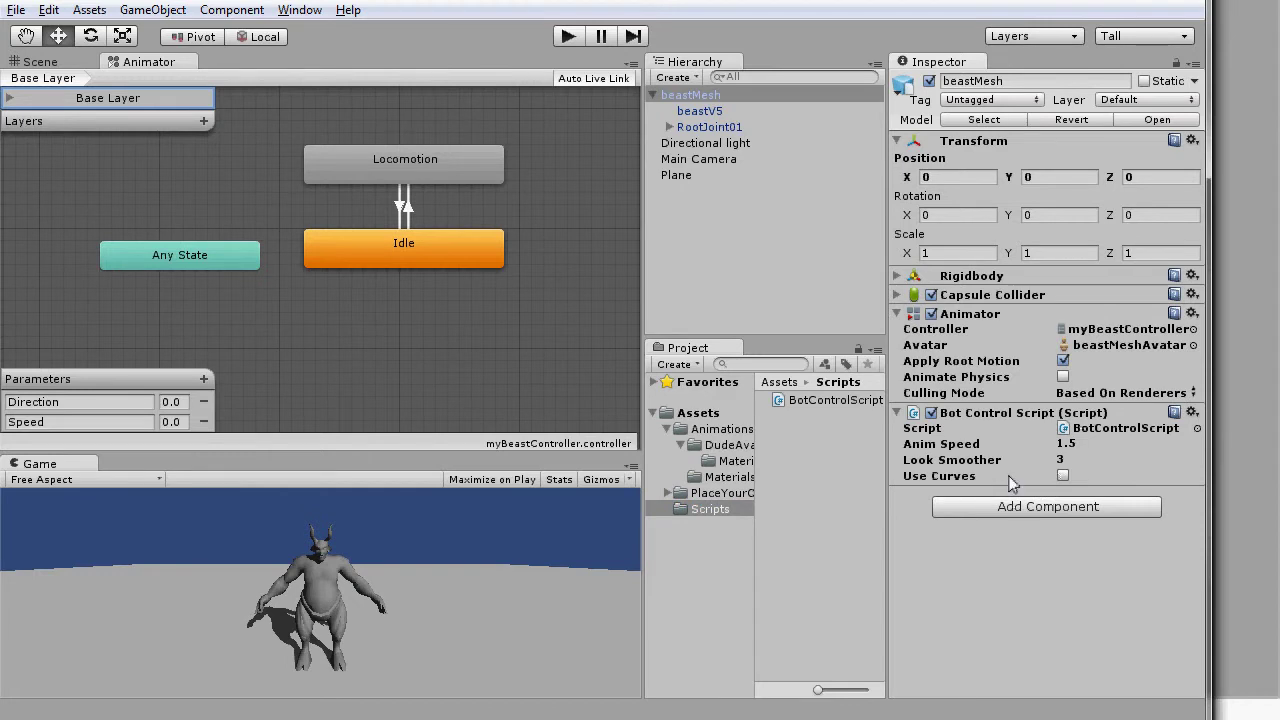
{"action": "left_click", "coordinate": [1063, 377]}
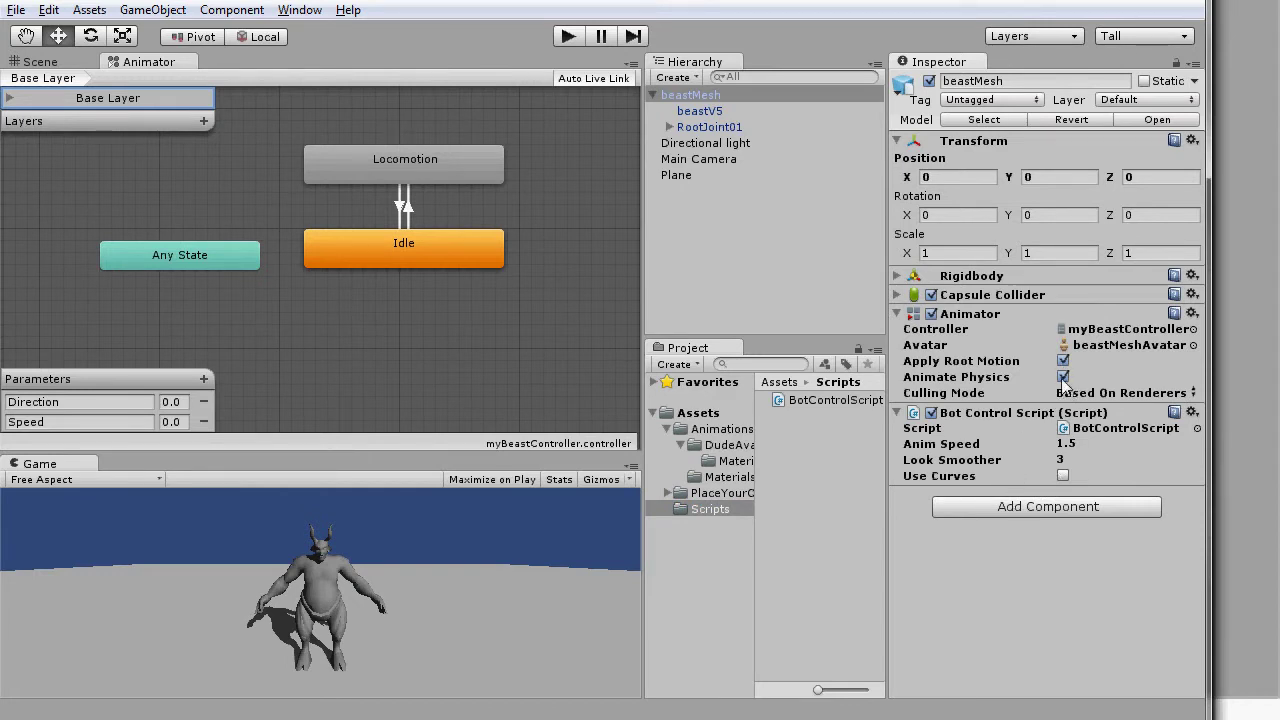
Switch to the Scene view and orbit around the beast
{"action": "left_click", "coordinate": [34, 63]}
{"action": "left_click_drag", "start_coordinate": [482, 191], "coordinate": [435, 245], "text": "alt"}
{"action": "left_click", "coordinate": [430, 262]}
{"action": "left_click", "coordinate": [567, 37]}
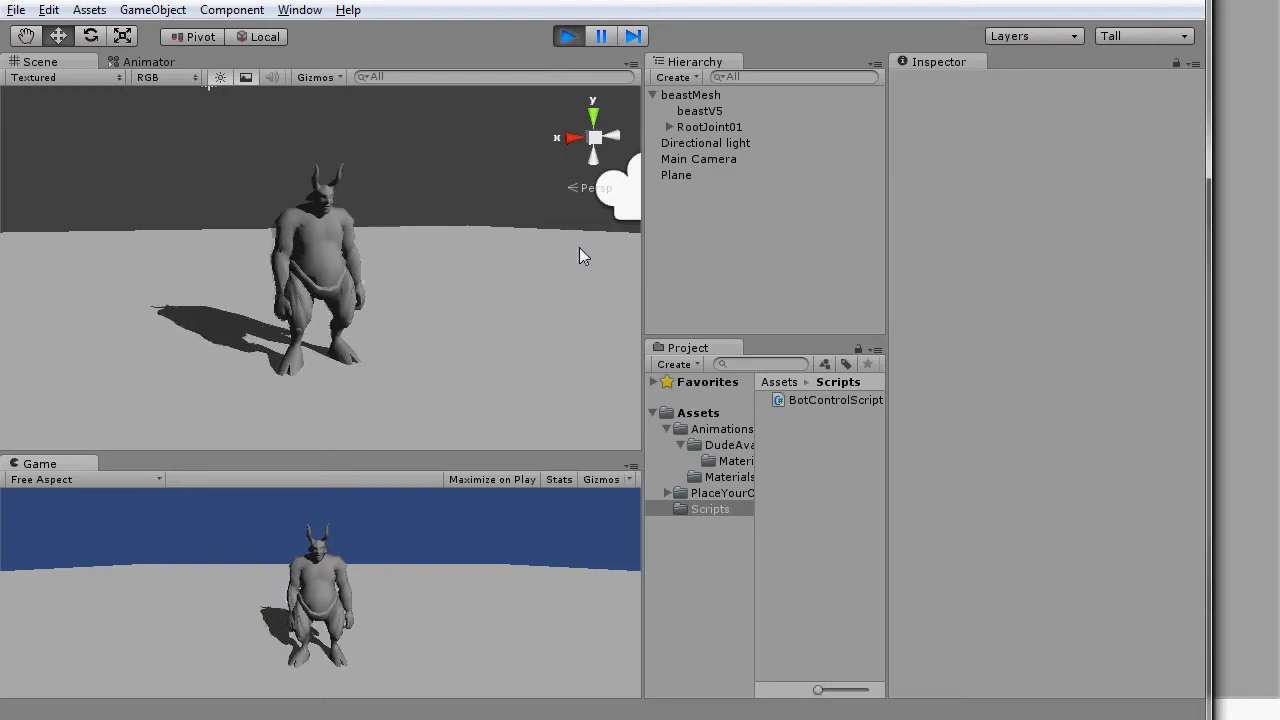
{"action": "scroll", "coordinate": [579, 247], "scroll_direction": "down", "scroll_amount": 8}
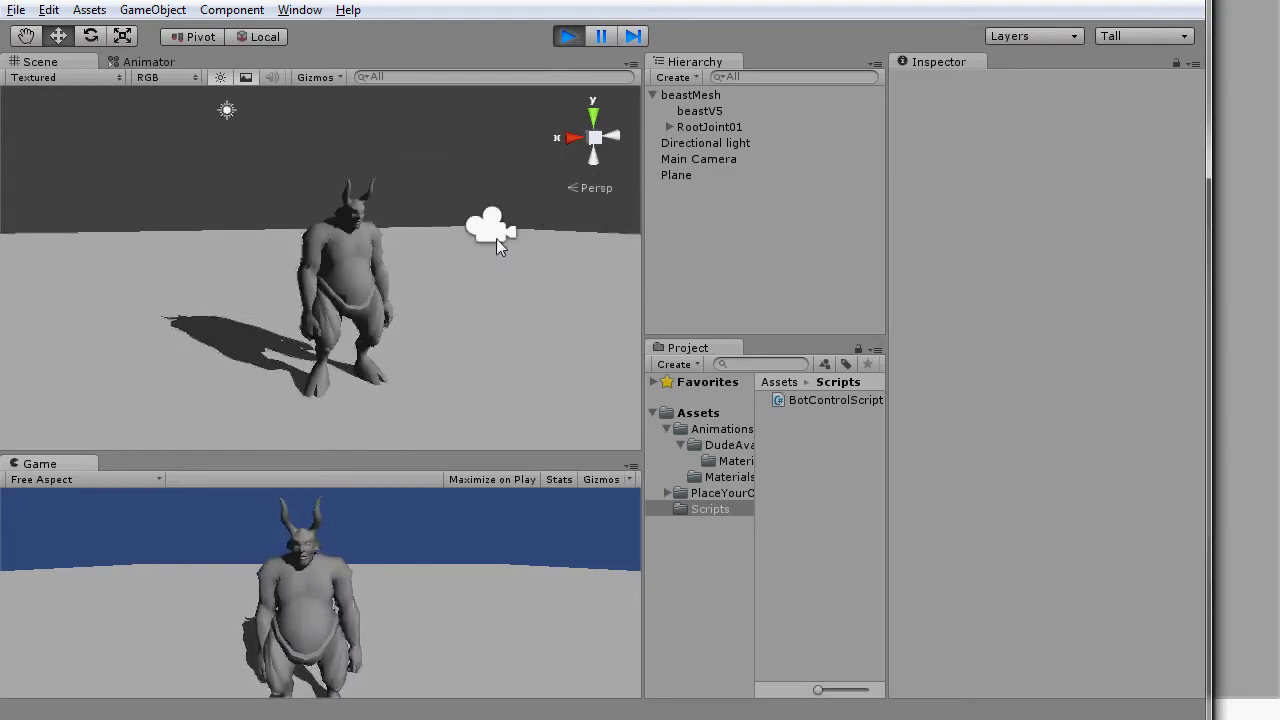
{"action": "scroll", "coordinate": [492, 247], "scroll_direction": "down", "scroll_amount": 3}
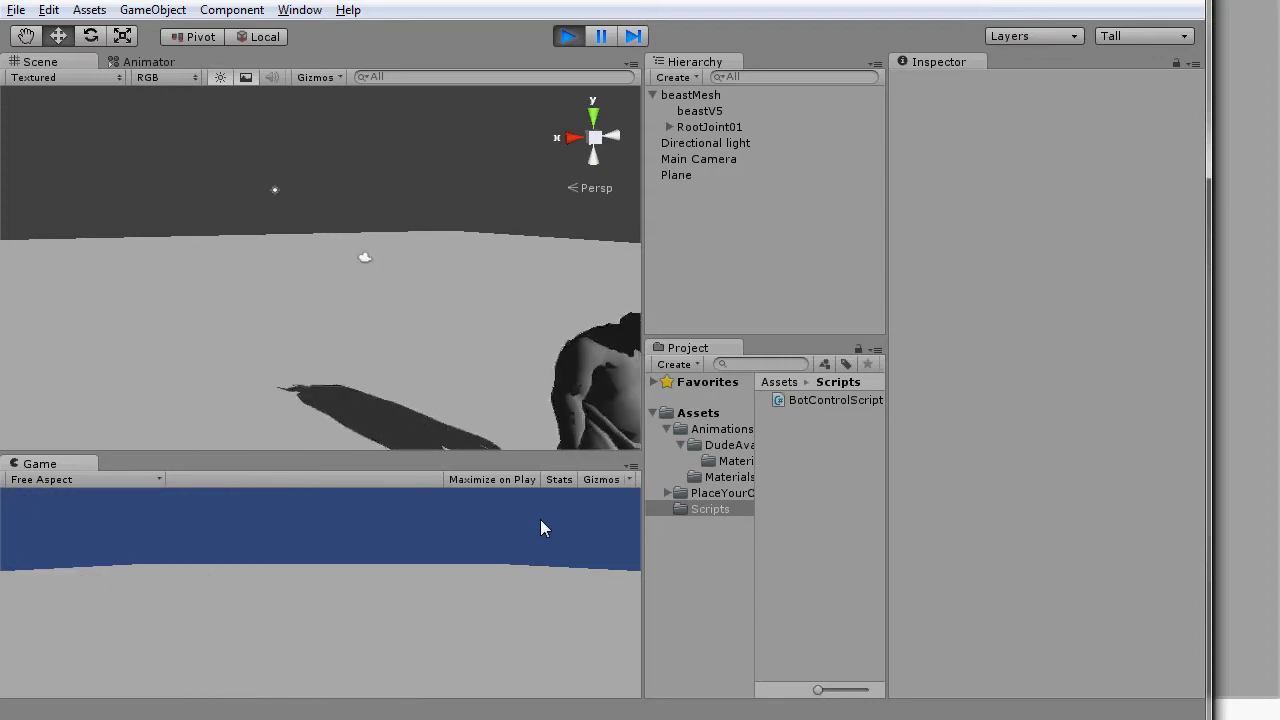
{"action": "left_click", "coordinate": [567, 36]}
{"action": "left_click", "coordinate": [567, 36]}
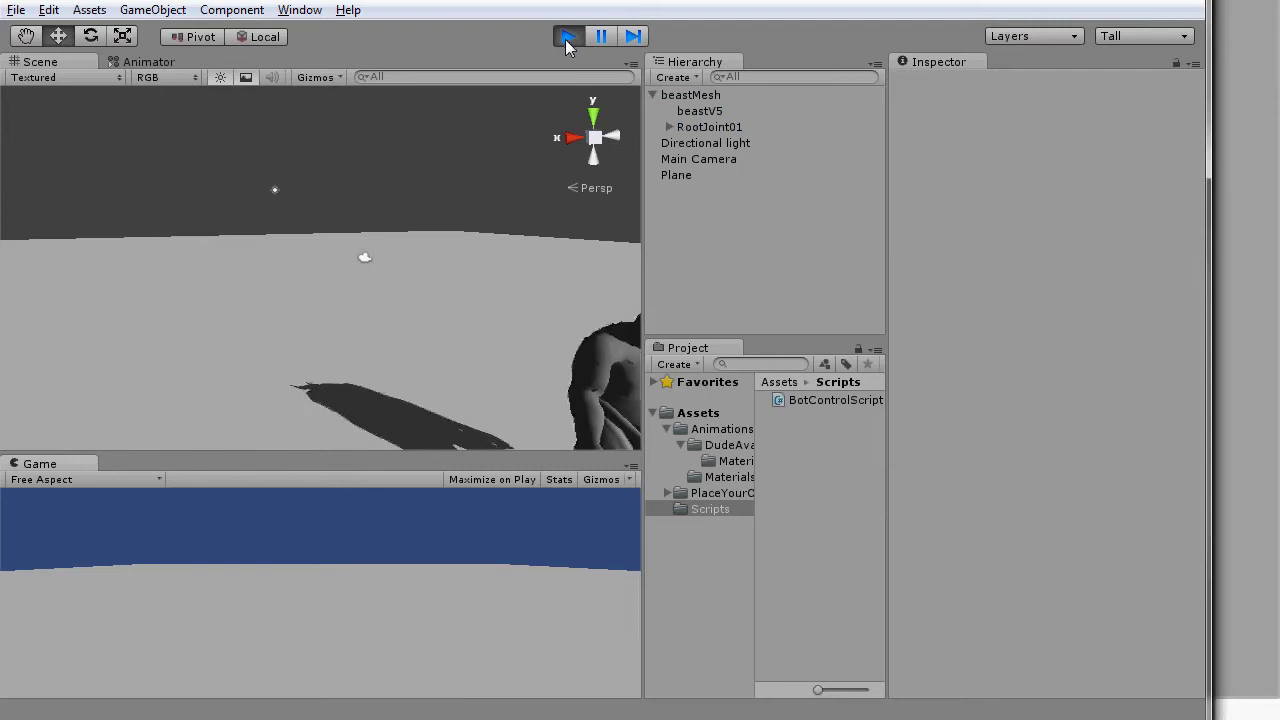
{"action": "left_click", "coordinate": [567, 37]}
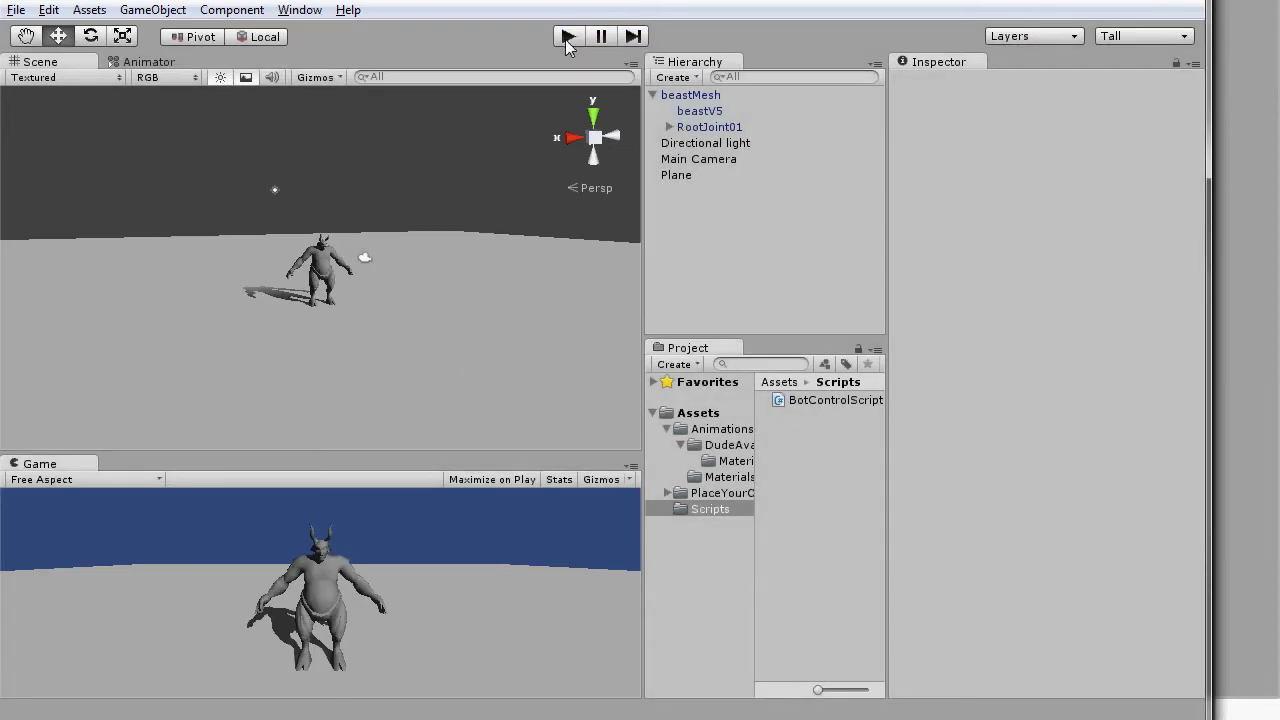
{"action": "left_click", "coordinate": [566, 40]}
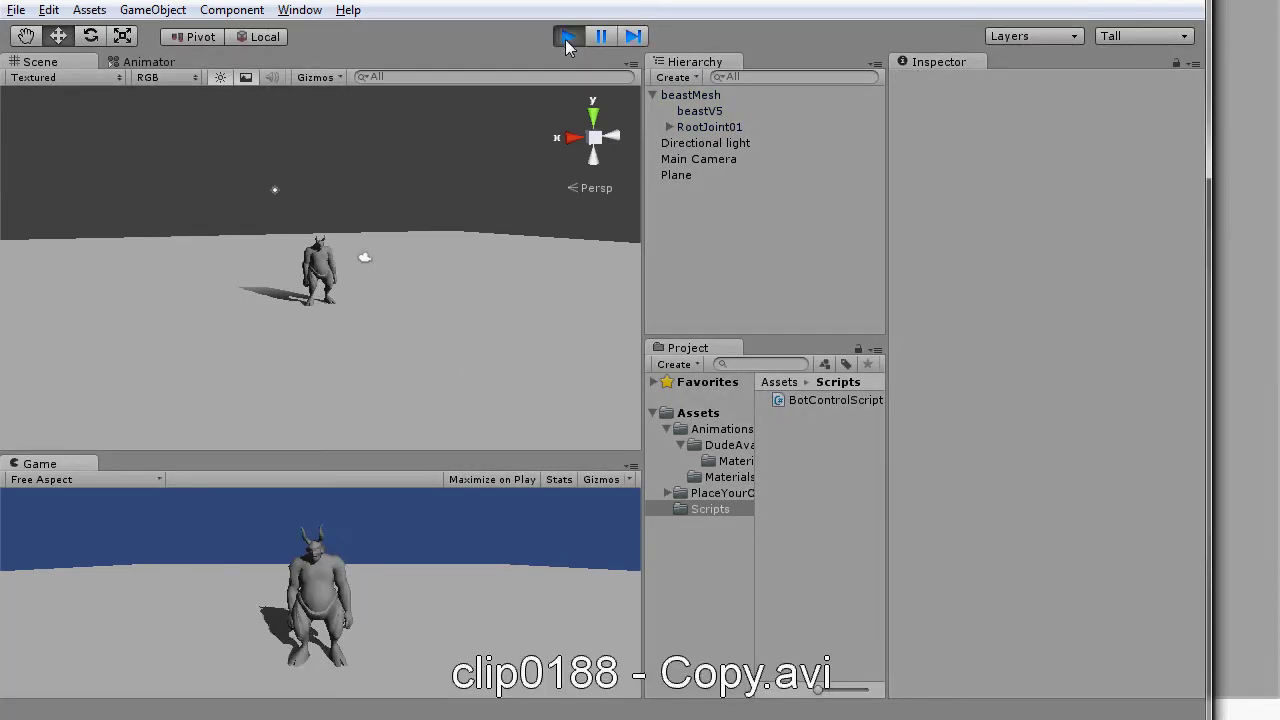
{"action": "left_click", "coordinate": [567, 37]}
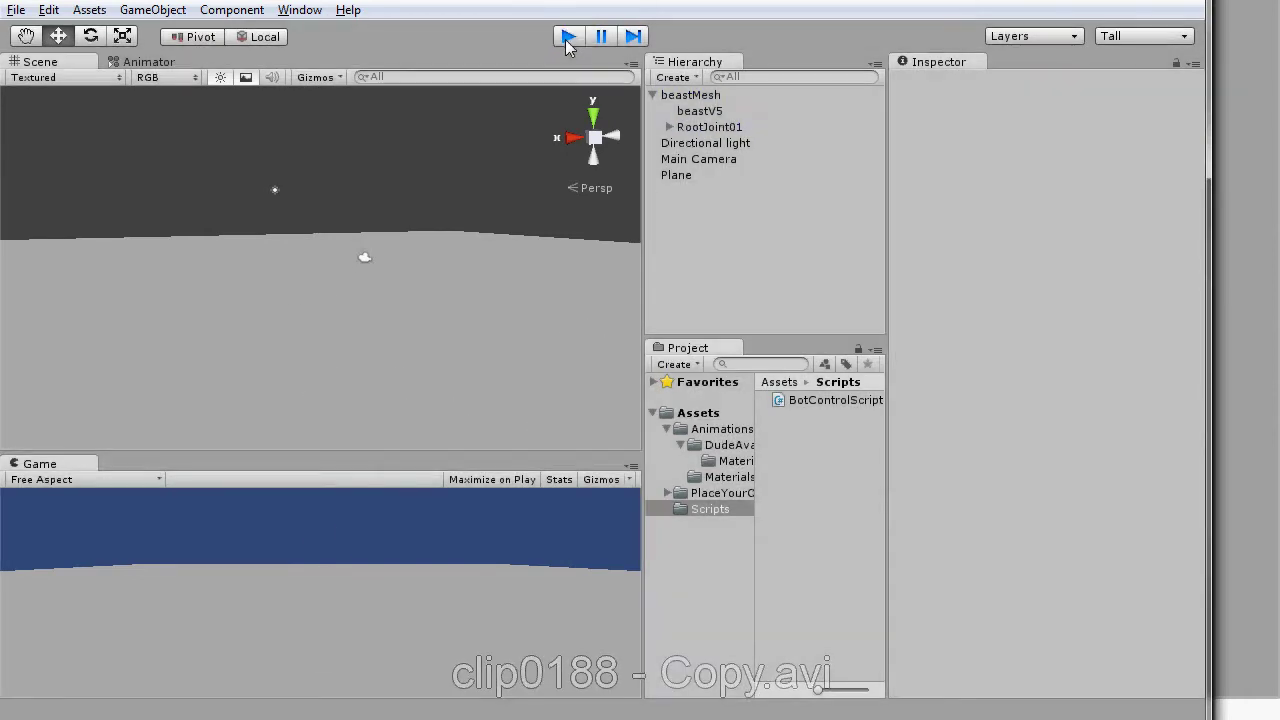
Set the Locomotion blend tree's top-level parameter to Speed and start the game
{"action": "left_click", "coordinate": [150, 64]}
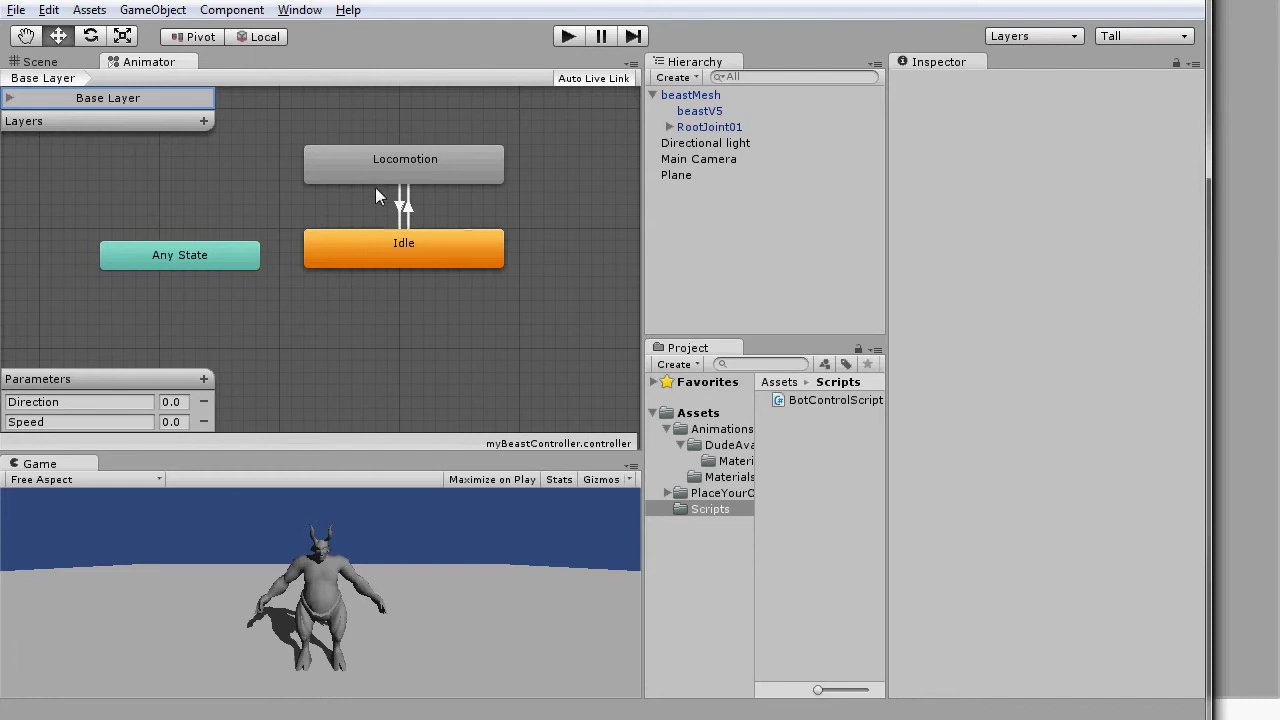
{"action": "double_click", "coordinate": [377, 175]}
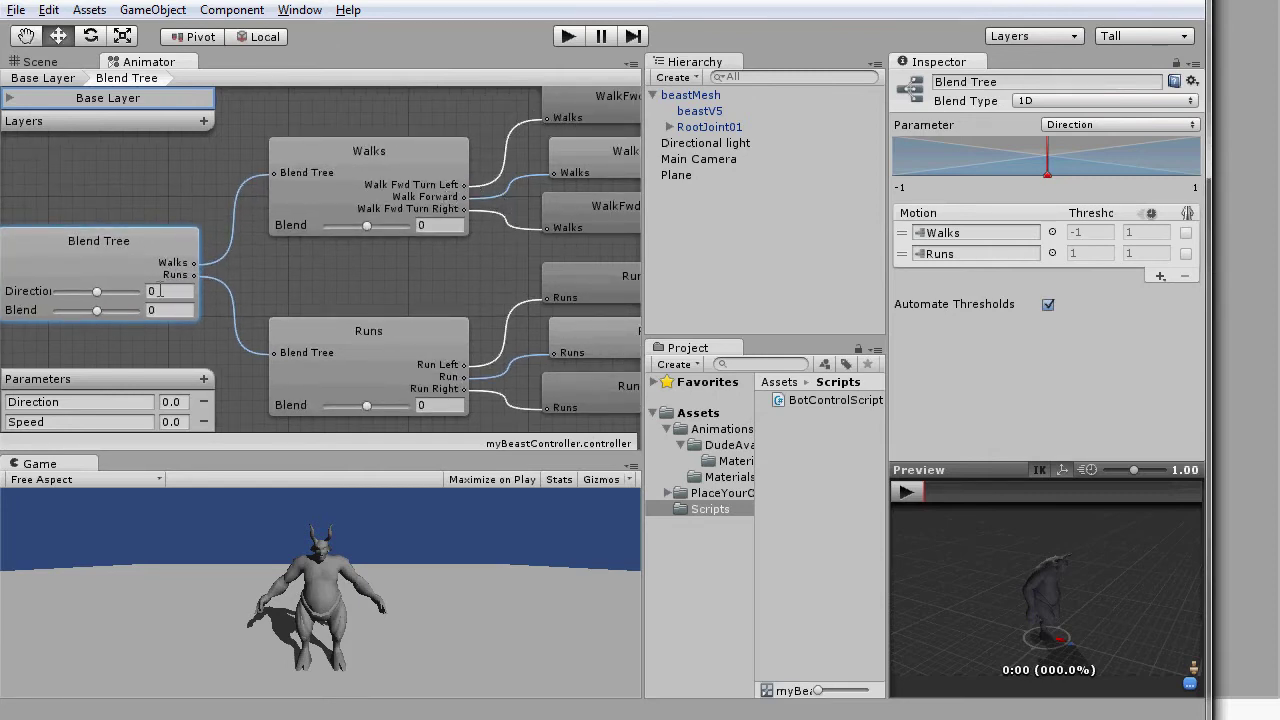
{"action": "left_click", "coordinate": [84, 281]}
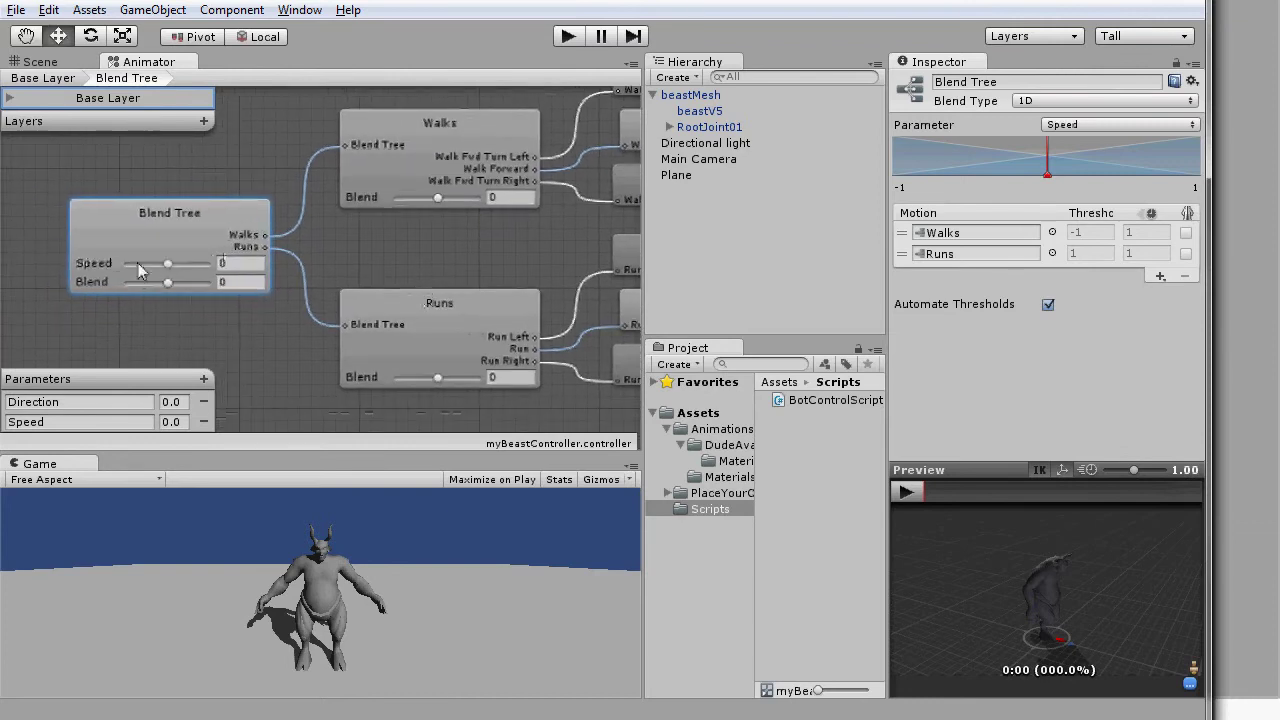
{"action": "left_click", "coordinate": [567, 36]}
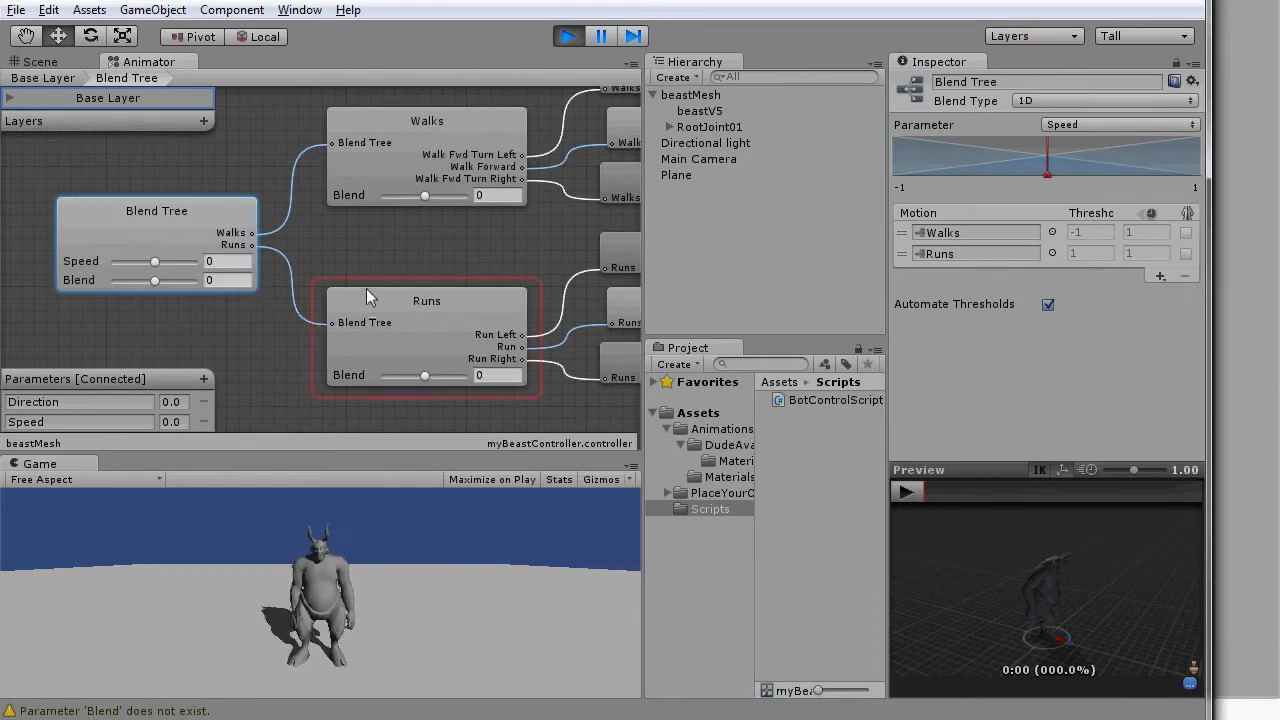
Switch the Runs blend tree's parameter to Speed and try it in play mode
{"action": "left_click", "coordinate": [461, 329]}
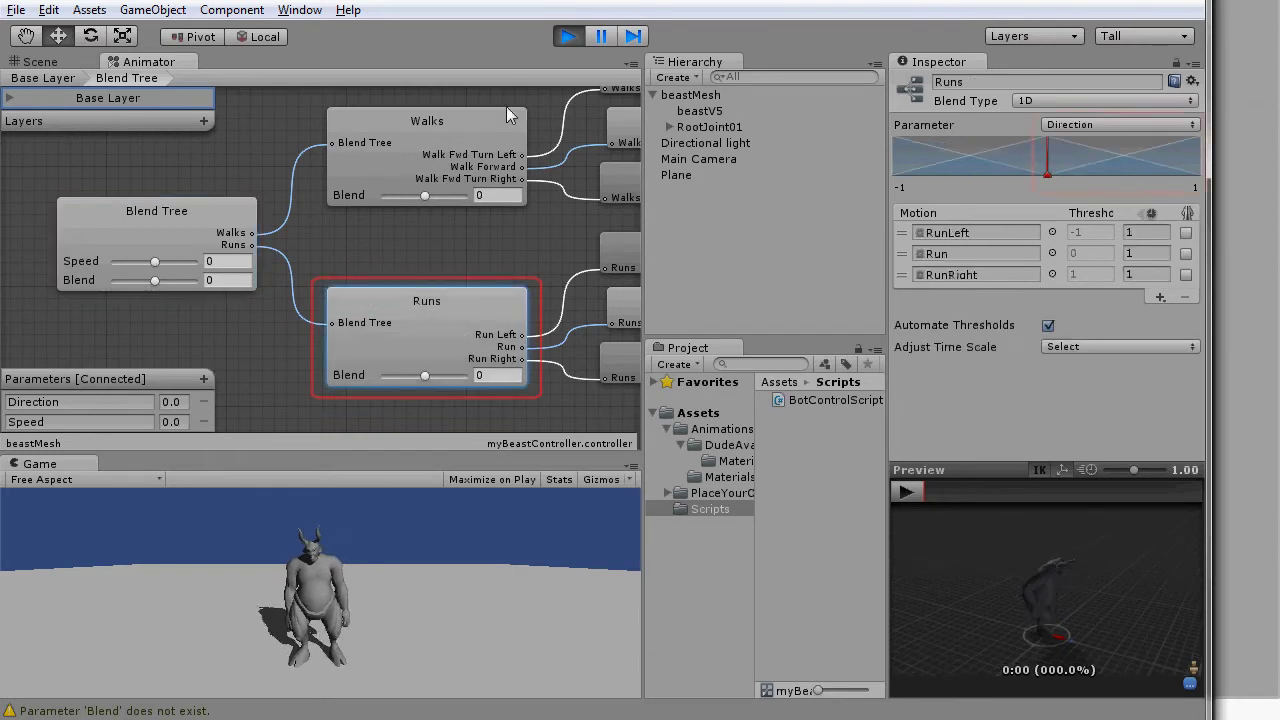
{"action": "key", "text": "ctrl+p"}
{"action": "left_click", "coordinate": [1130, 125]}
{"action": "left_click", "coordinate": [1110, 171]}
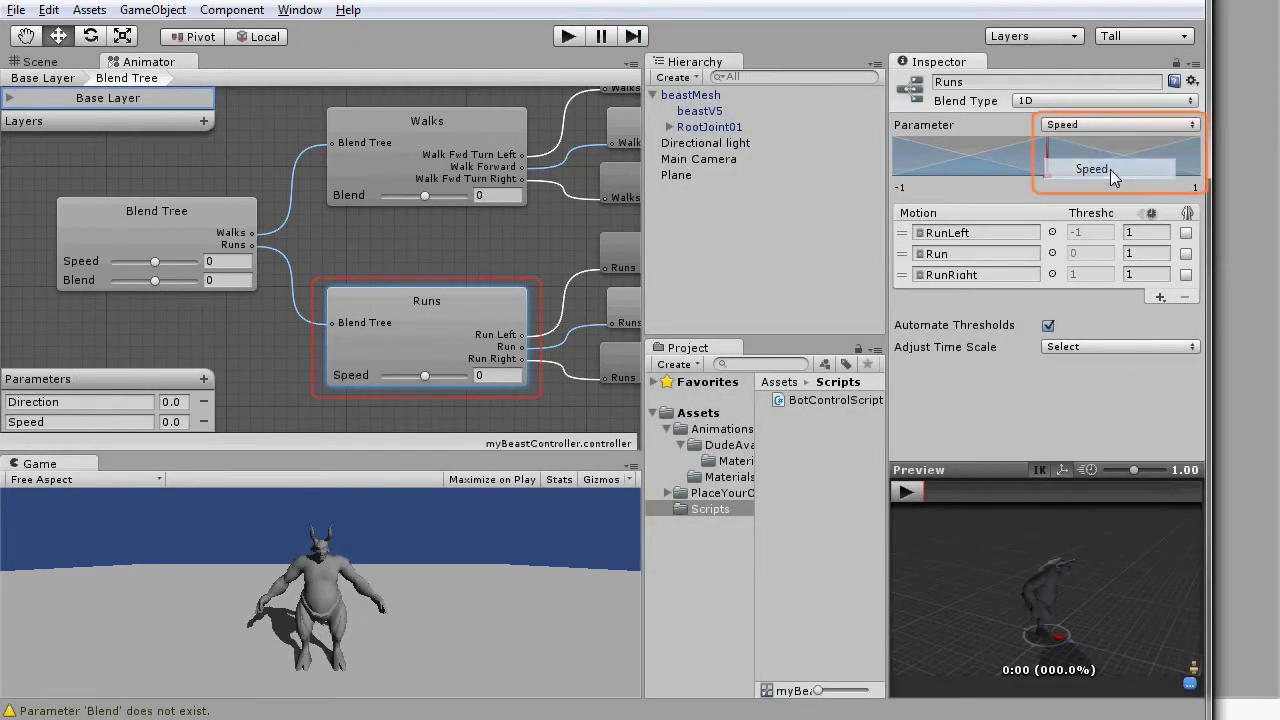
{"action": "left_click", "coordinate": [568, 37]}
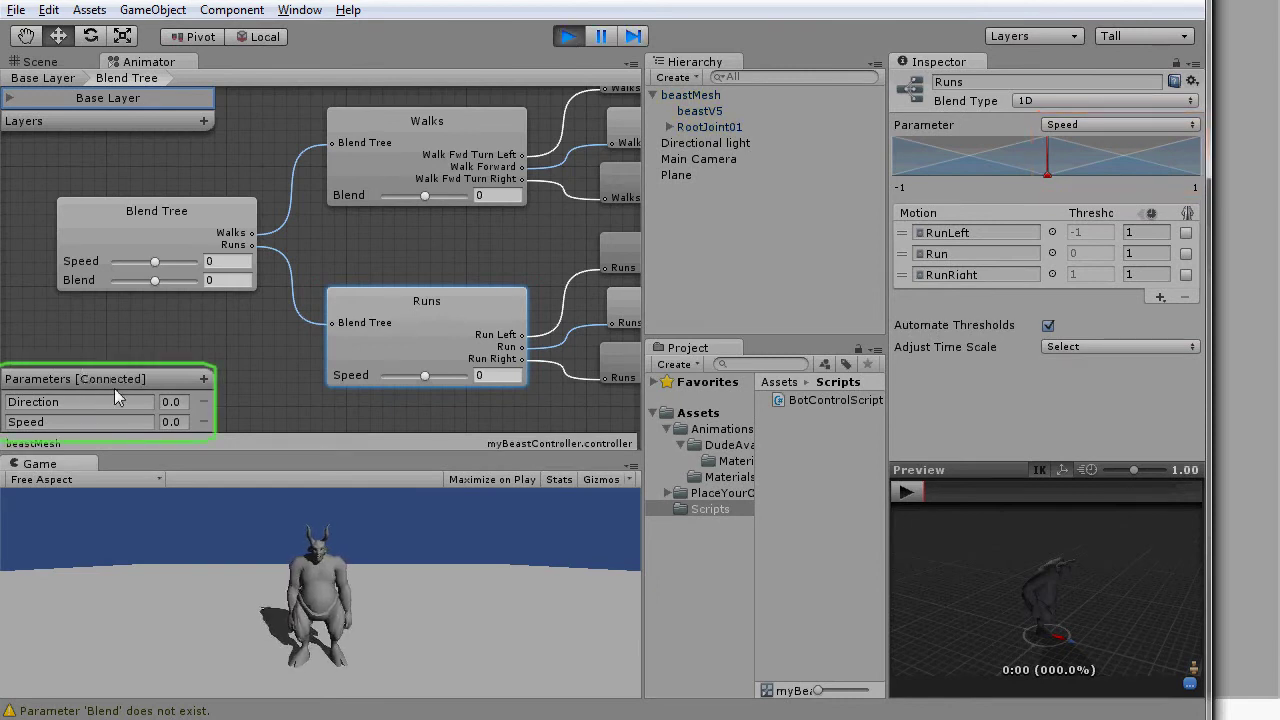
{"action": "left_click", "coordinate": [568, 37]}
Change the Runs blend parameter to Direction and play-test it again
{"action": "left_click", "coordinate": [1085, 125]}
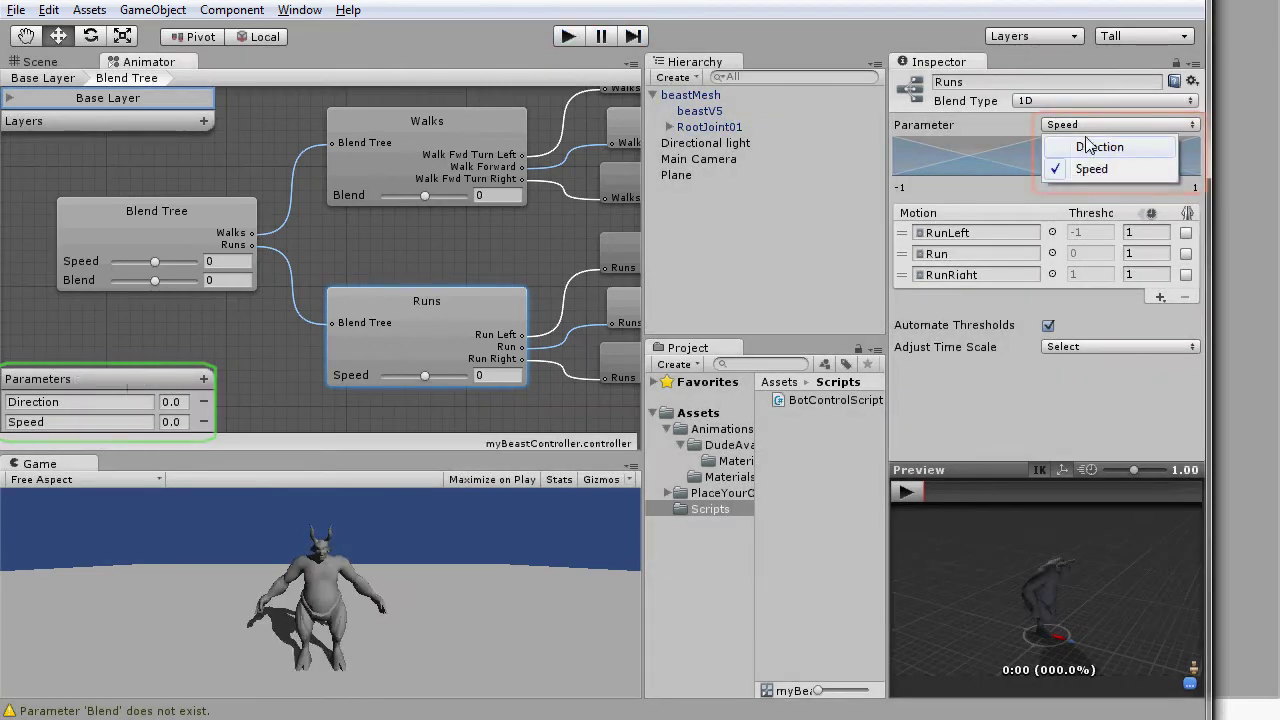
{"action": "left_click", "coordinate": [1090, 147]}
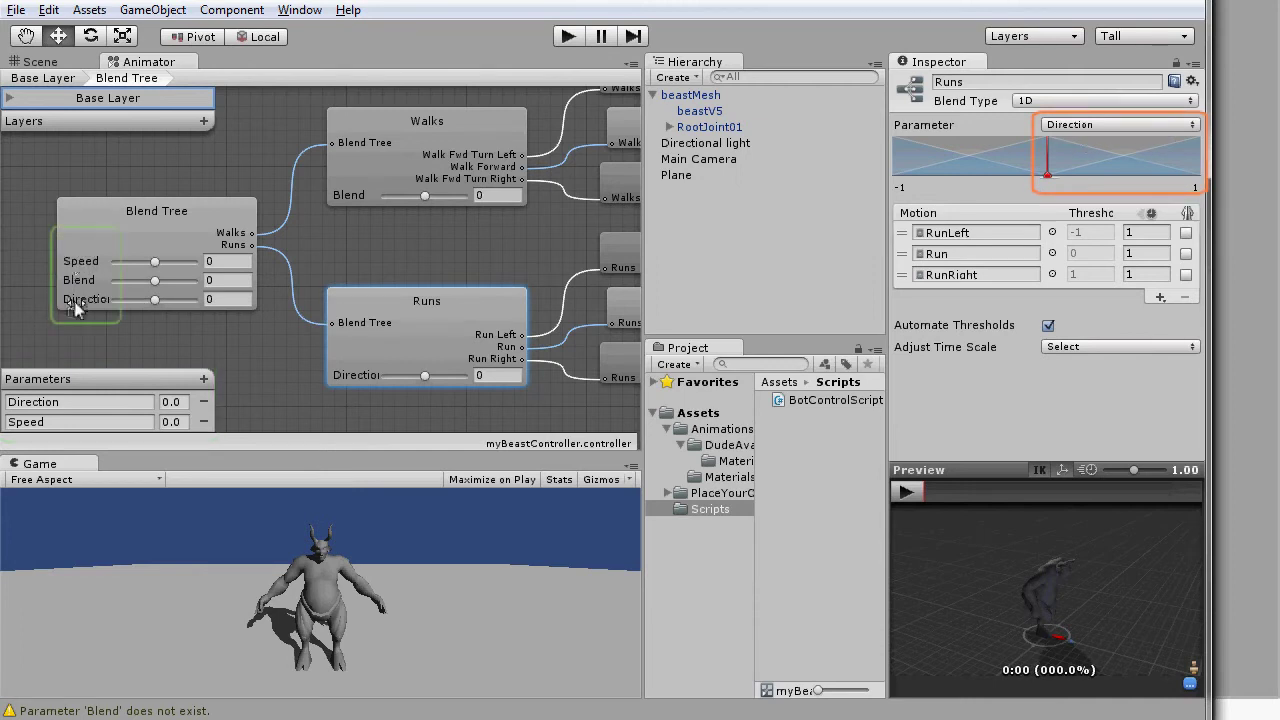
{"action": "left_click", "coordinate": [566, 40]}
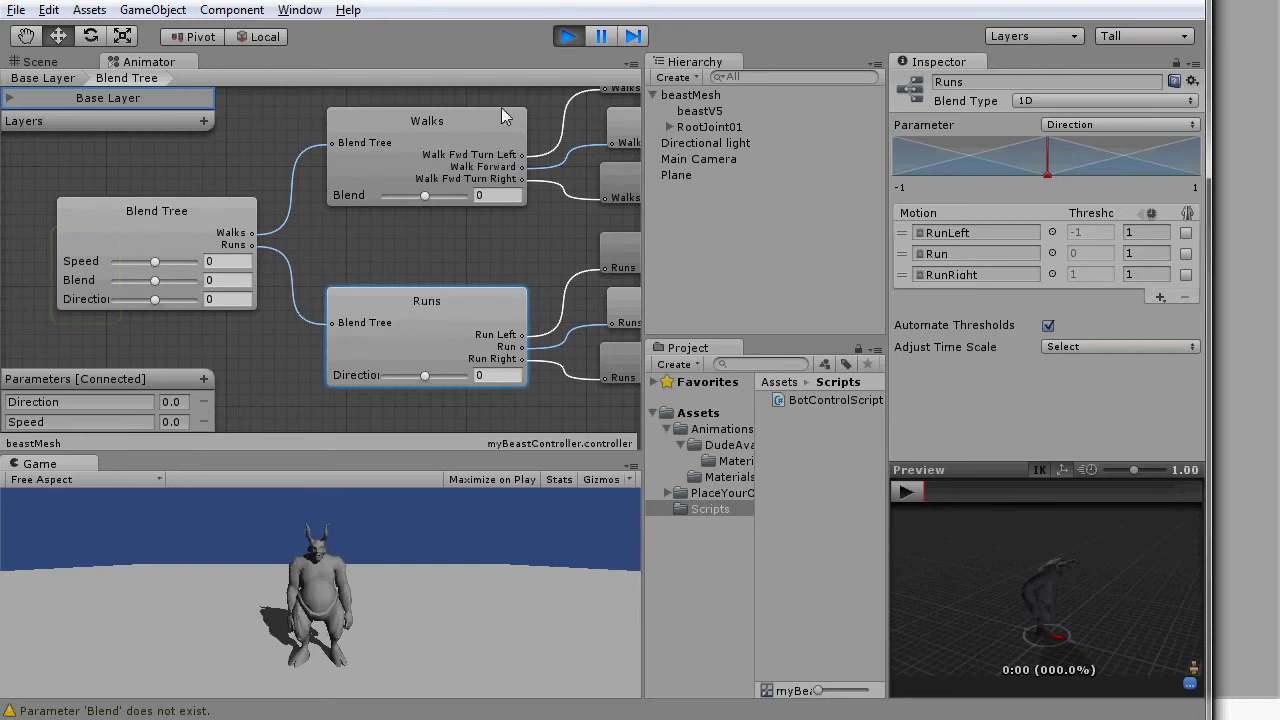
{"action": "key", "text": "ctrl+p"}
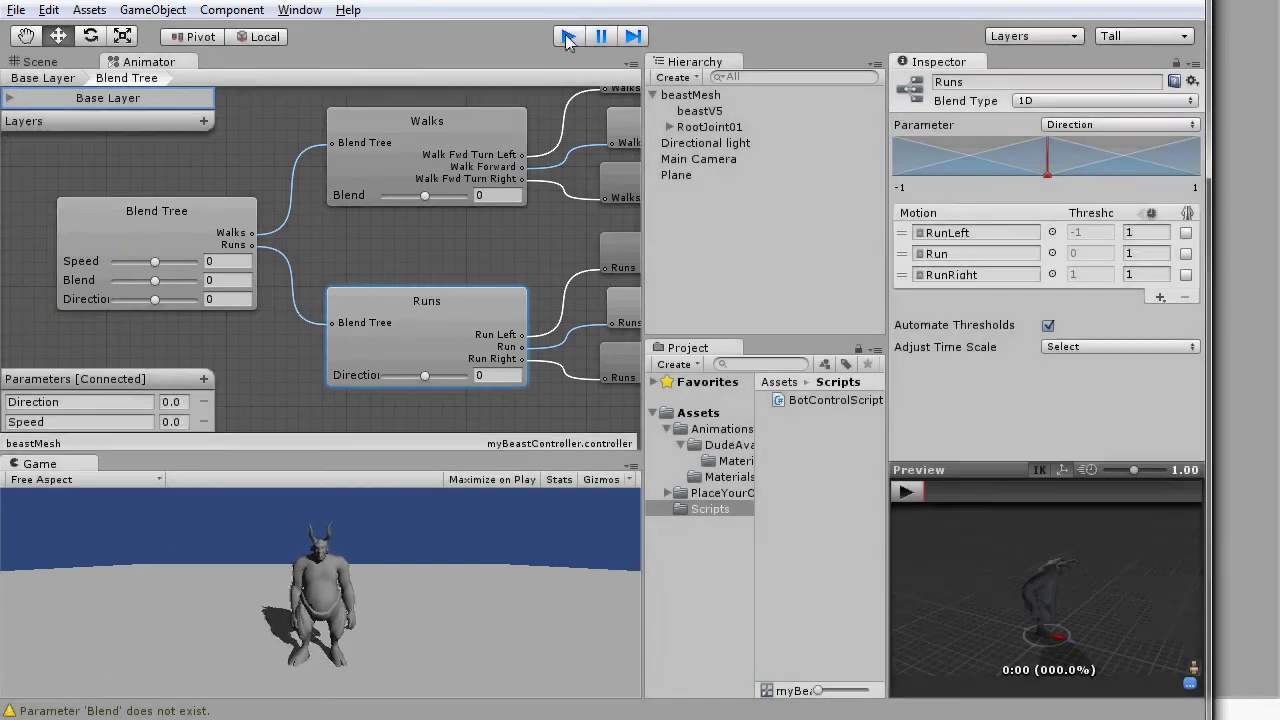
Run the game from the Scene view and look up the 'Animator has not been initialized' warning online
{"action": "left_click", "coordinate": [40, 61]}
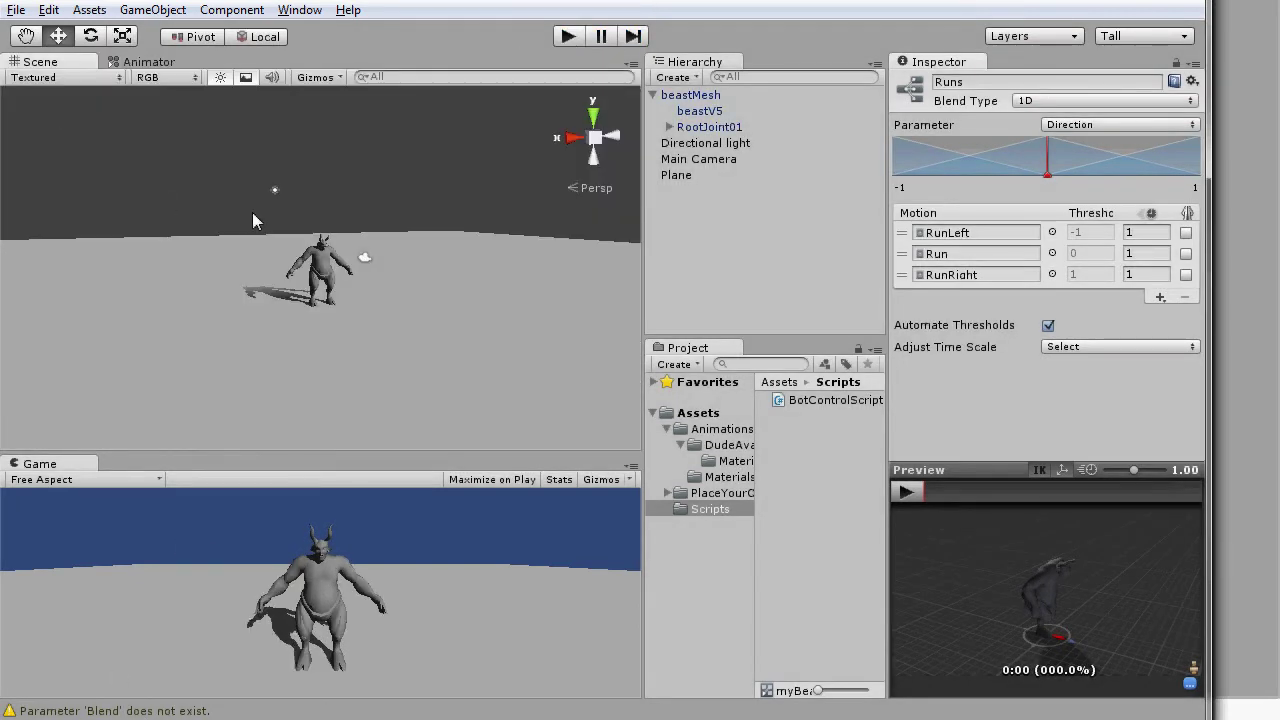
{"action": "left_click", "coordinate": [562, 38]}
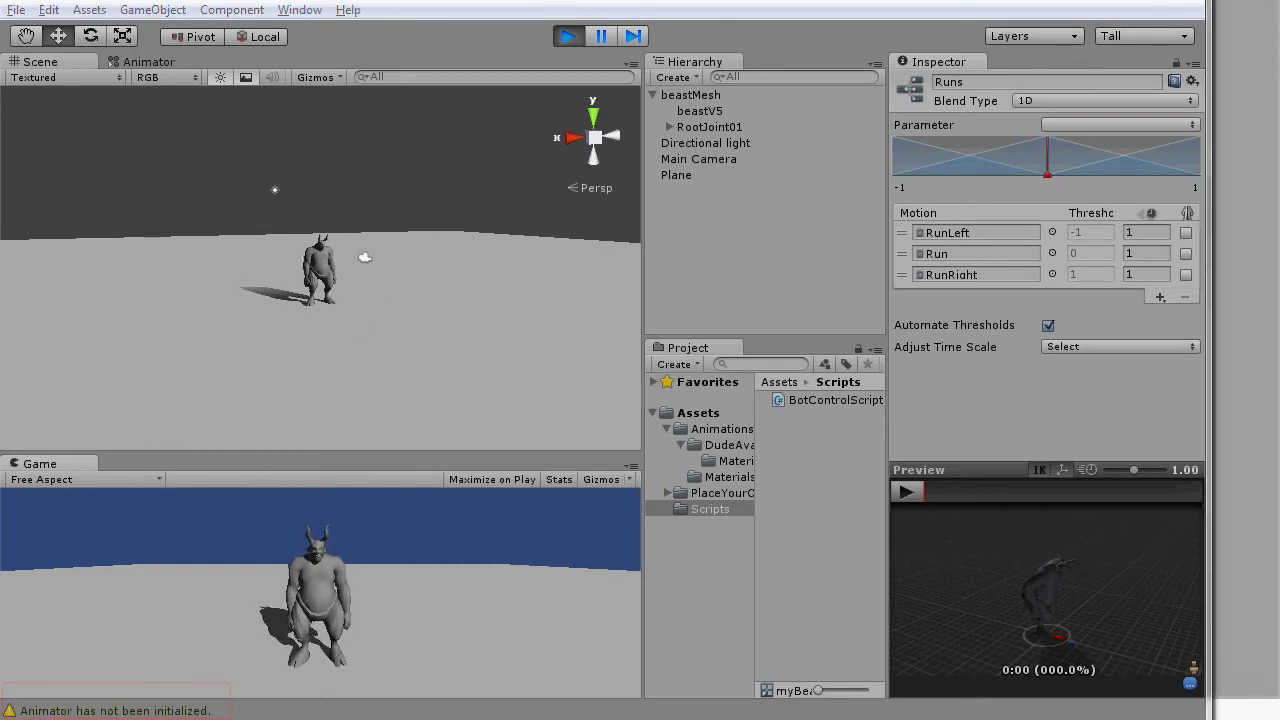
{"action": "key", "text": "alt+Tab"}
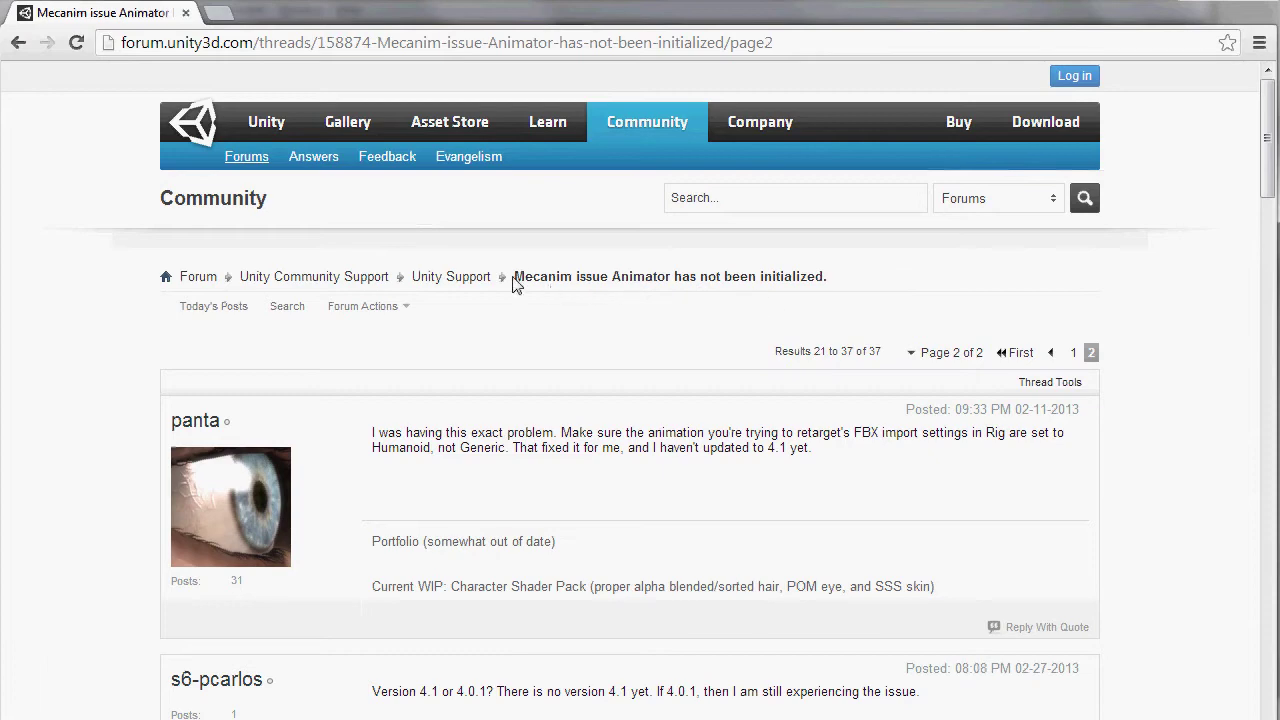
Read the forum thread title and scroll through its replies about the uninitialized Animator
{"action": "left_click_drag", "start_coordinate": [513, 281], "coordinate": [833, 277]}
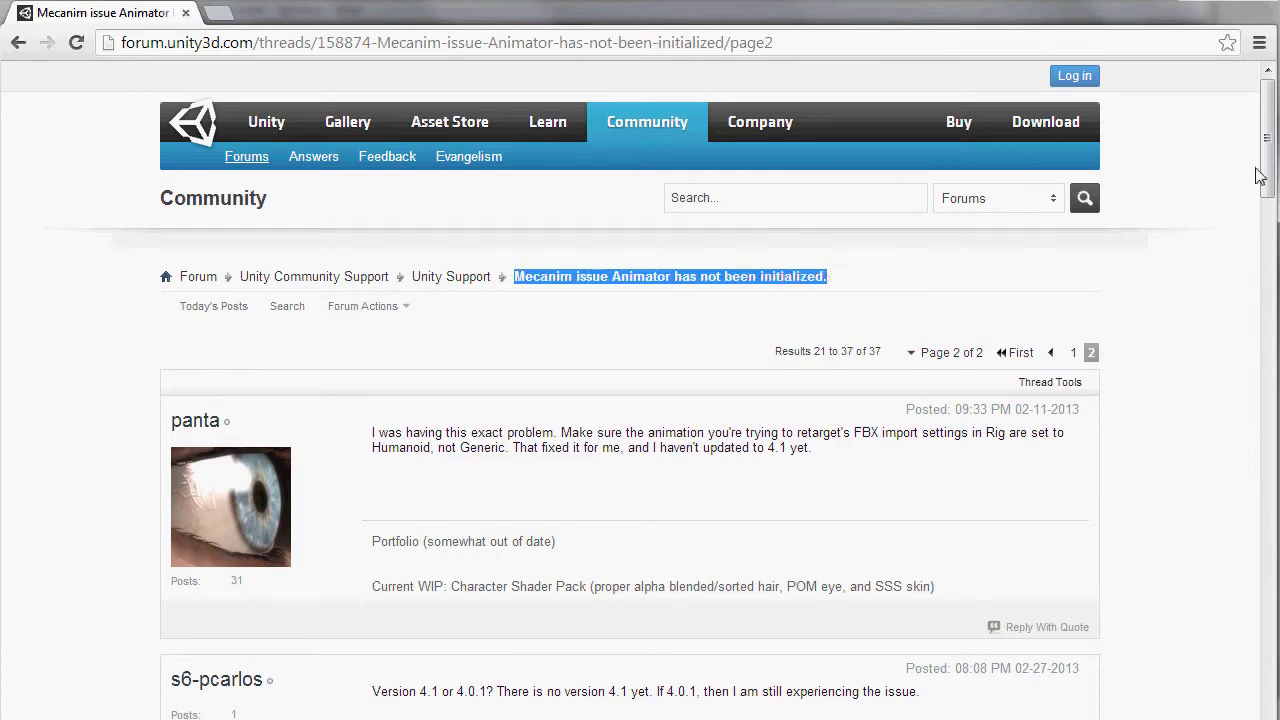
{"action": "left_click_drag", "start_coordinate": [1264, 175], "coordinate": [1266, 705]}
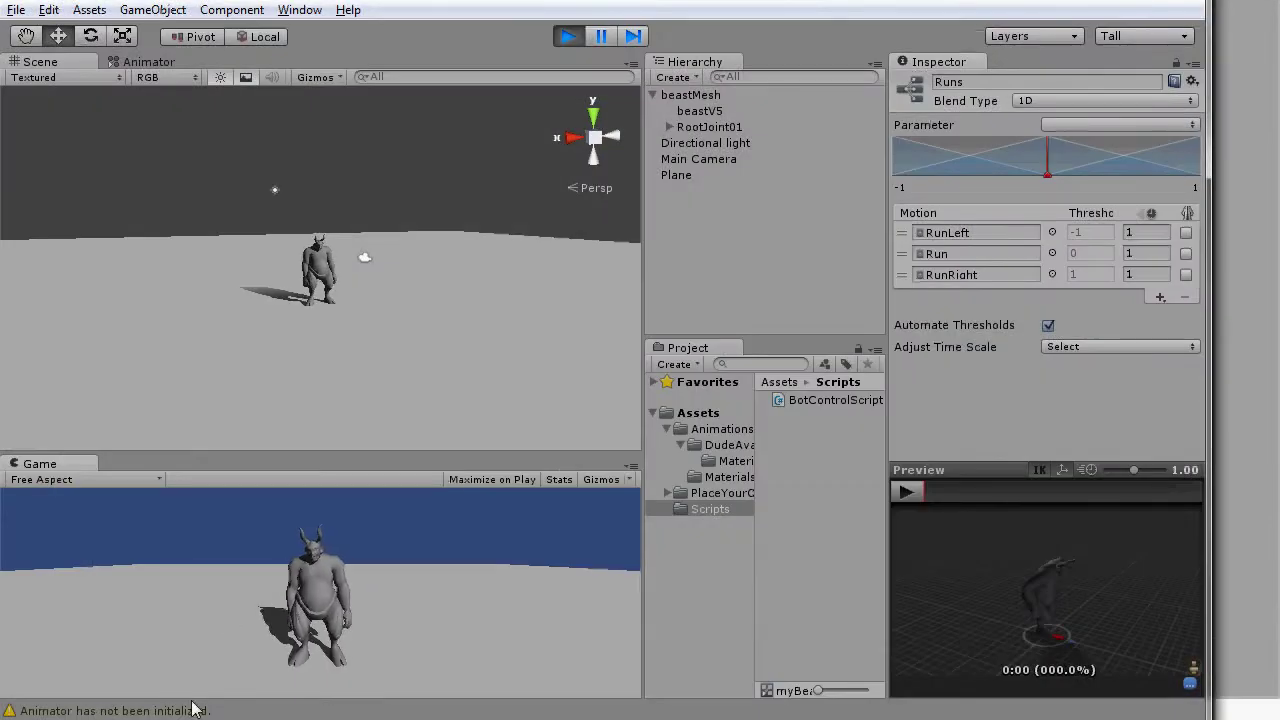
Stop the game and clear the beastMesh Animator's controller to None
{"action": "left_click", "coordinate": [567, 36]}
{"action": "left_click", "coordinate": [690, 95]}
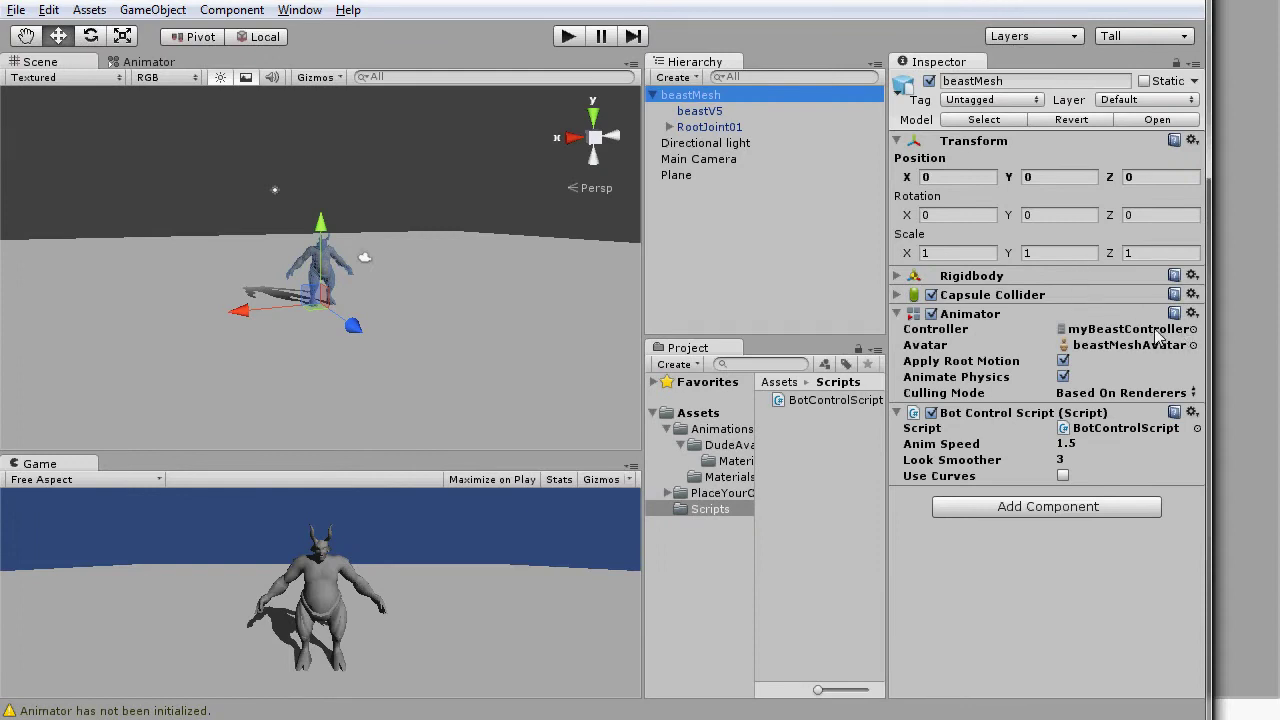
{"action": "left_click", "coordinate": [1193, 329]}
{"action": "left_click", "coordinate": [628, 181]}
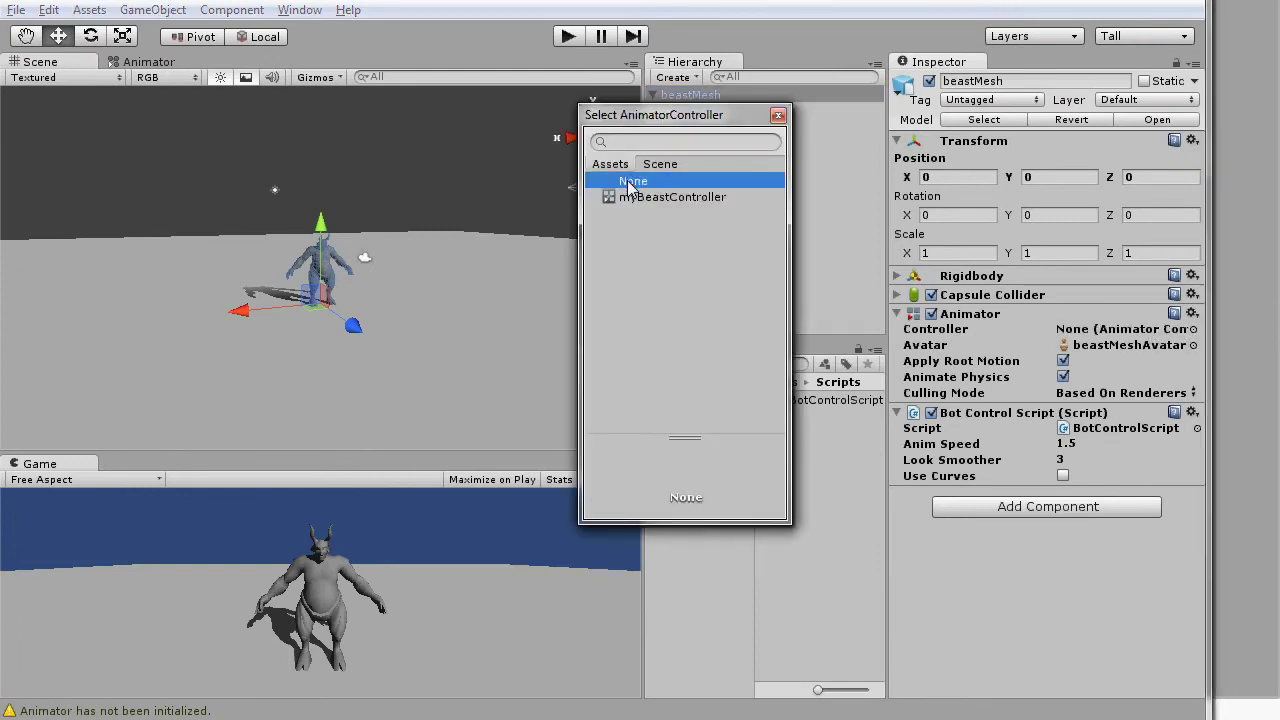
{"action": "left_click", "coordinate": [778, 117]}
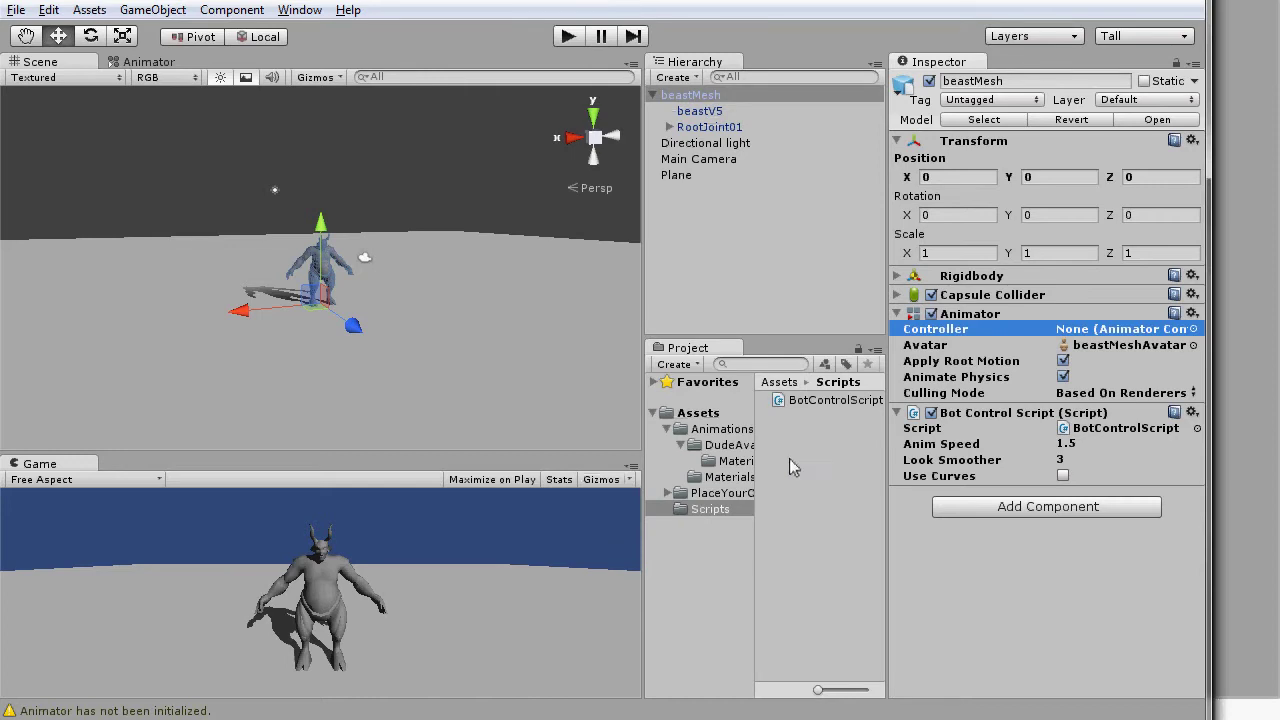
Assign myBeastController from Assets to the Animator's Controller field and play the scene
{"action": "left_click", "coordinate": [698, 413]}
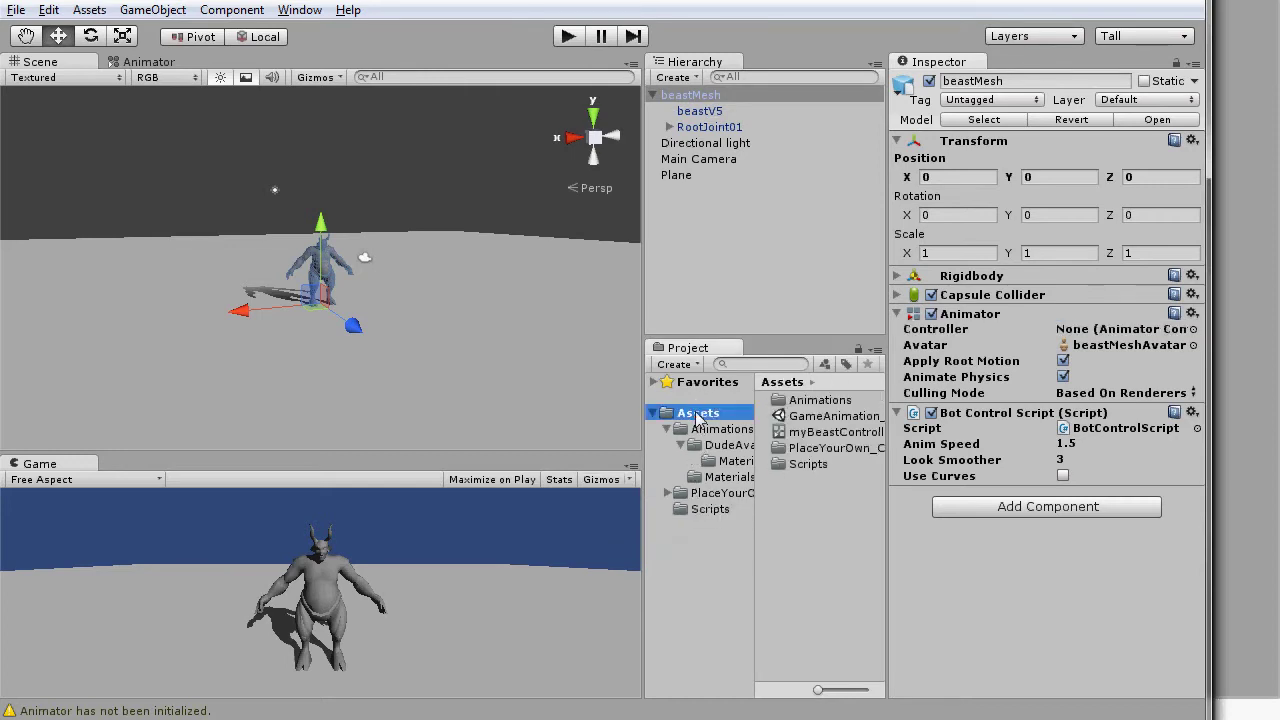
{"action": "left_click_drag", "start_coordinate": [786, 432], "coordinate": [1127, 341]}
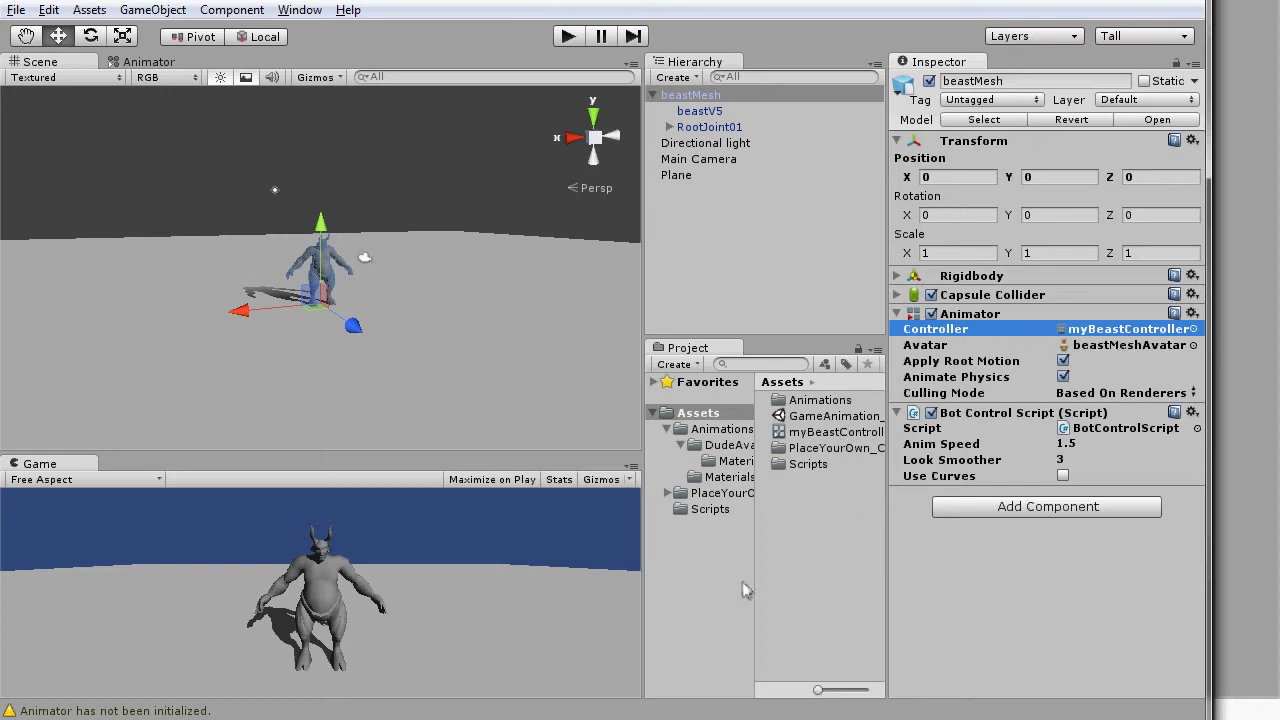
{"action": "left_click", "coordinate": [567, 36]}
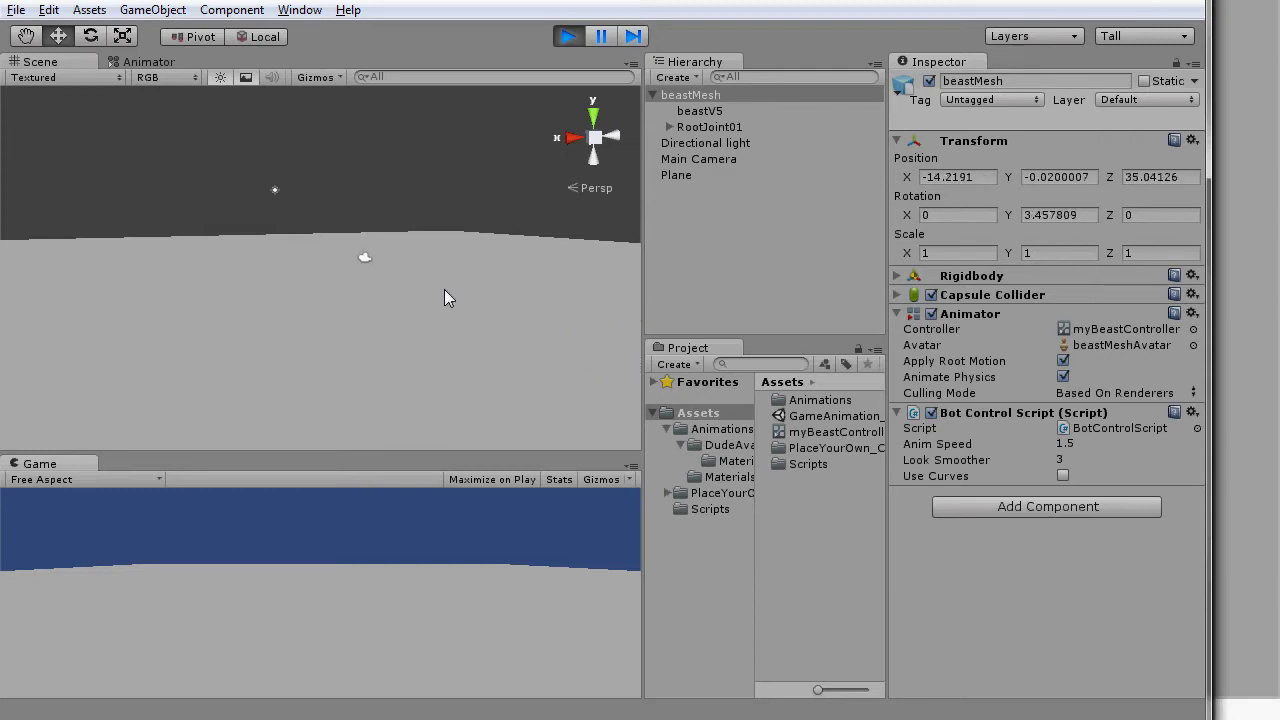
Stop play mode, then frame beastMesh in the Scene view and orbit slightly around it
{"action": "scroll", "coordinate": [414, 271], "scroll_direction": "down", "scroll_amount": 3}
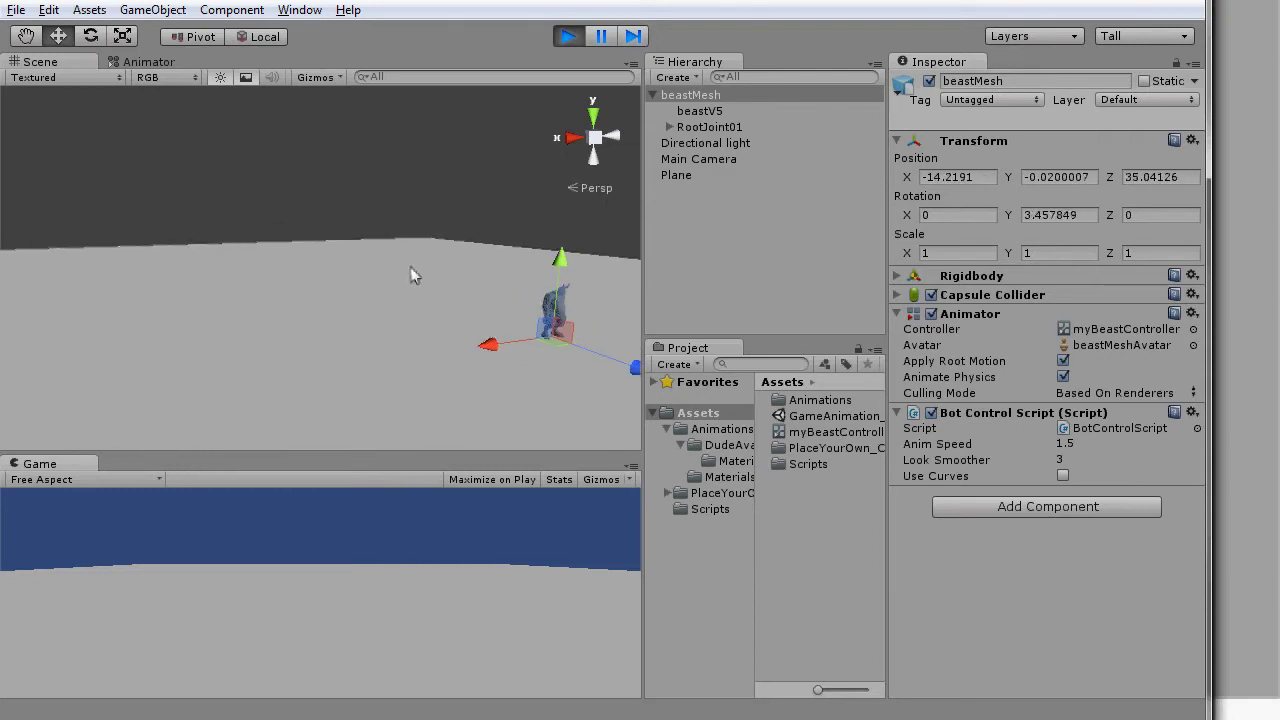
{"action": "left_click", "coordinate": [568, 37]}
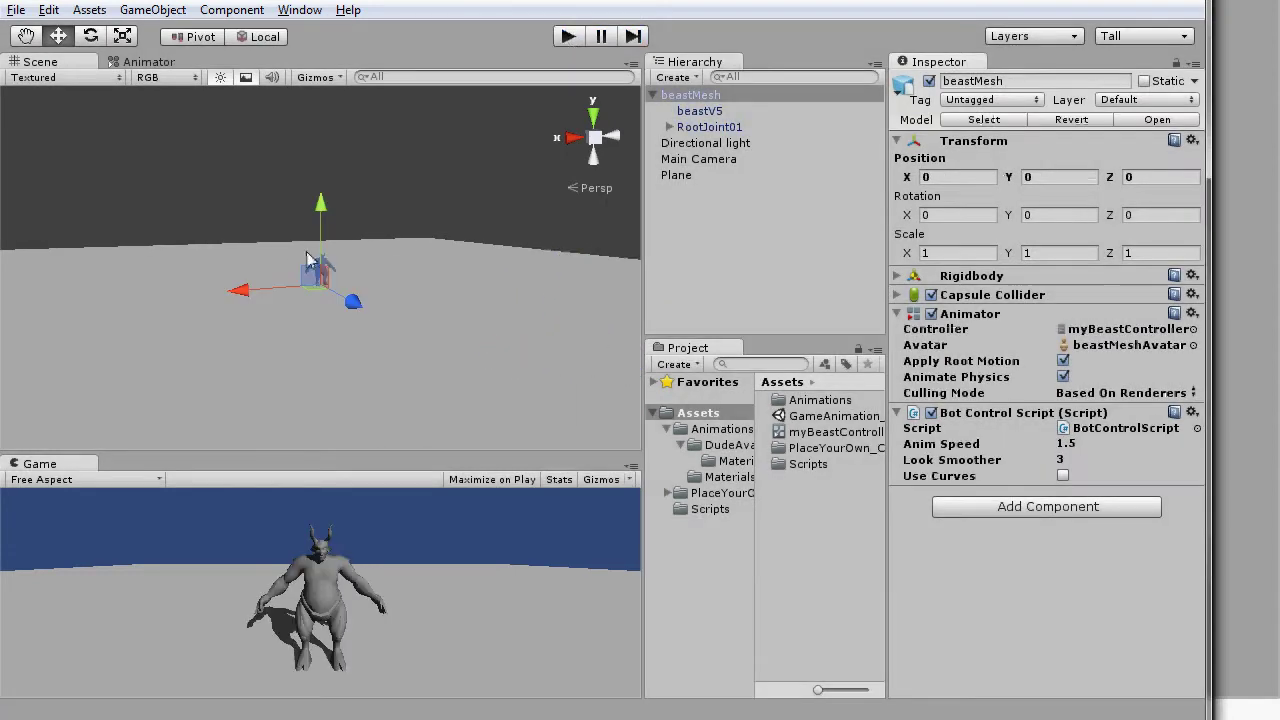
{"action": "key", "text": "f"}
{"action": "left_click_drag", "start_coordinate": [310, 260], "coordinate": [393, 278], "text": "alt"}
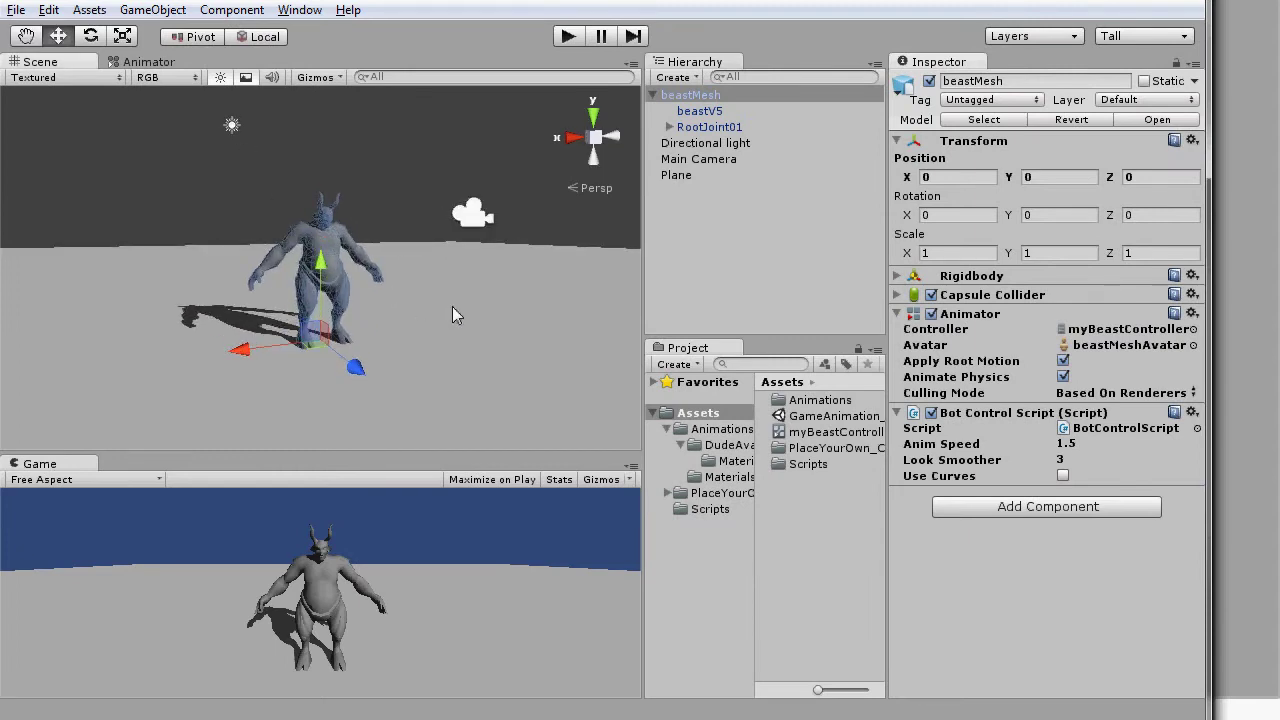
Create a new state from a new blend tree in the Animator's Base Layer
{"action": "left_click", "coordinate": [150, 62]}
{"action": "left_click", "coordinate": [56, 78]}
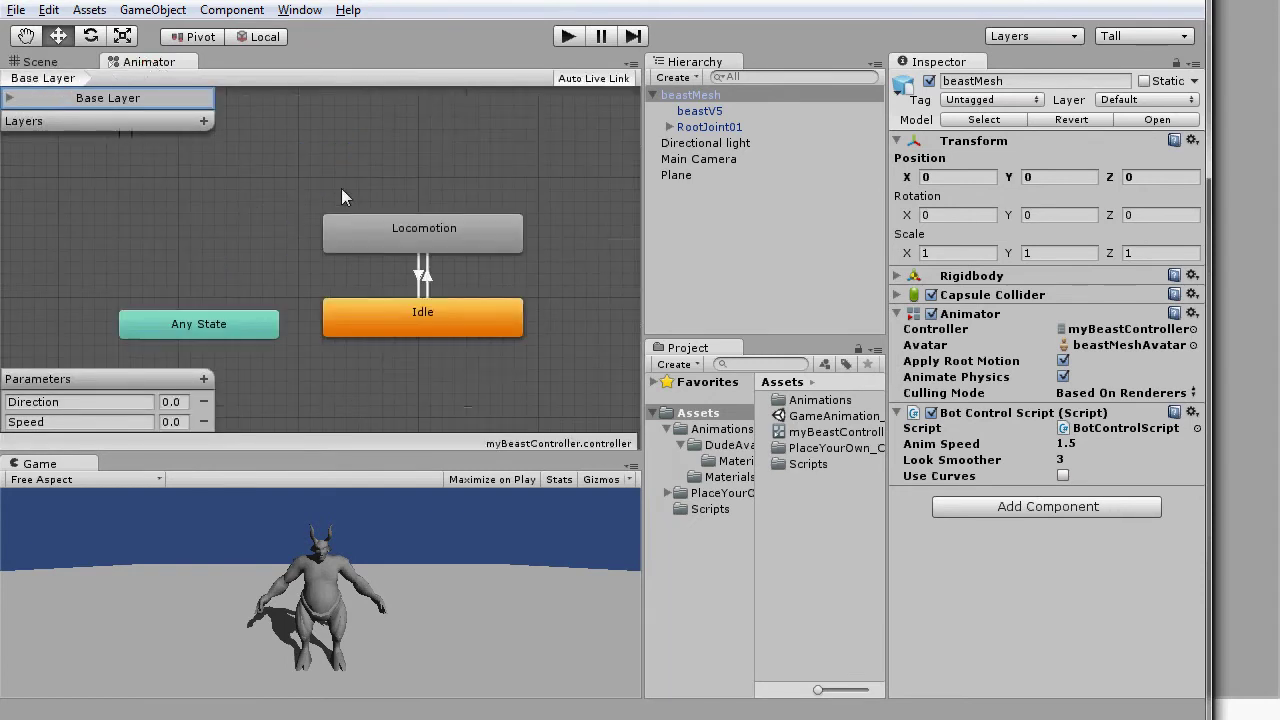
{"action": "middle_click_drag", "start_coordinate": [453, 308], "coordinate": [438, 212]}
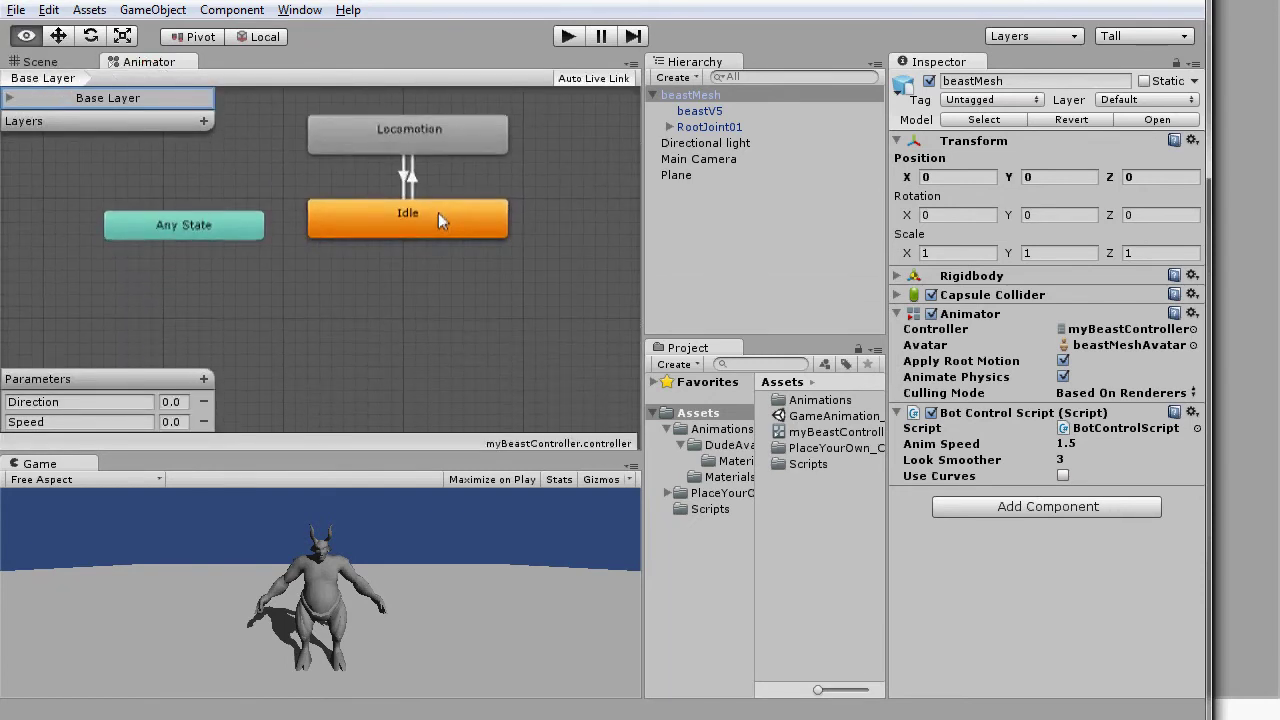
{"action": "right_click", "coordinate": [377, 270]}
{"action": "mouse_move", "coordinate": [413, 274]}
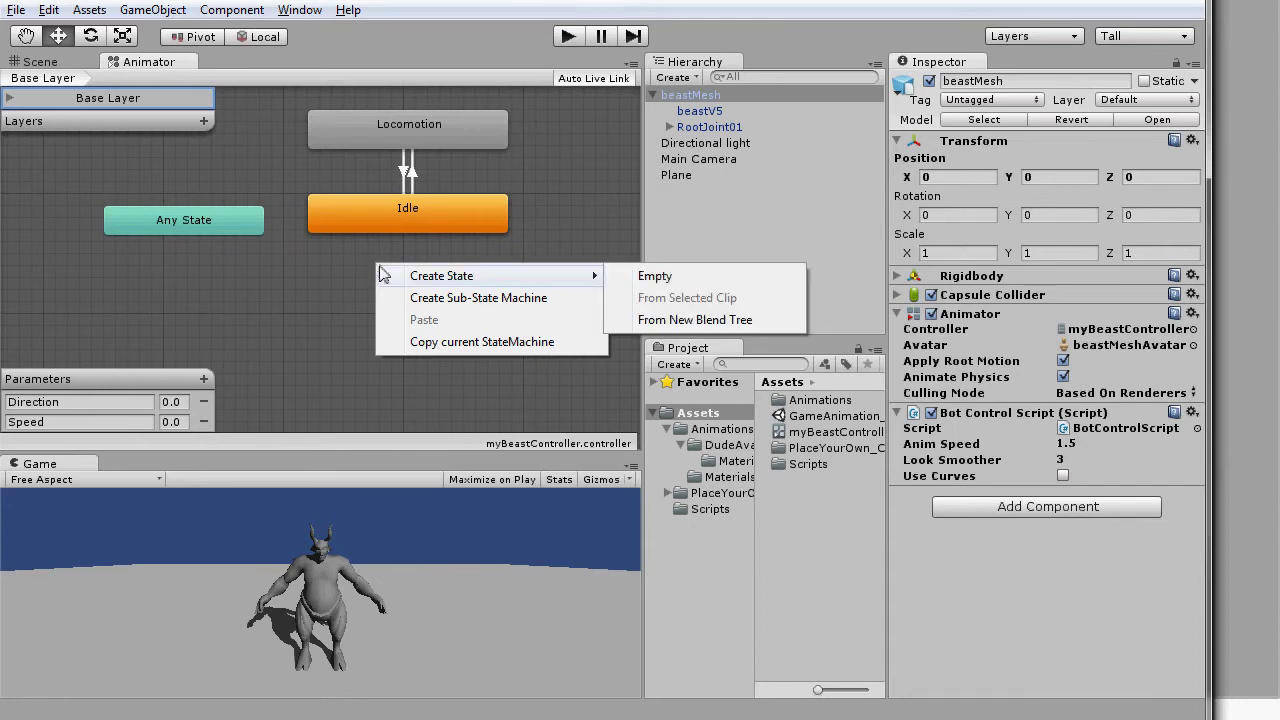
{"action": "left_click", "coordinate": [694, 319]}
Rename the new state WalkBack and open its blend tree
{"action": "left_click", "coordinate": [453, 280]}
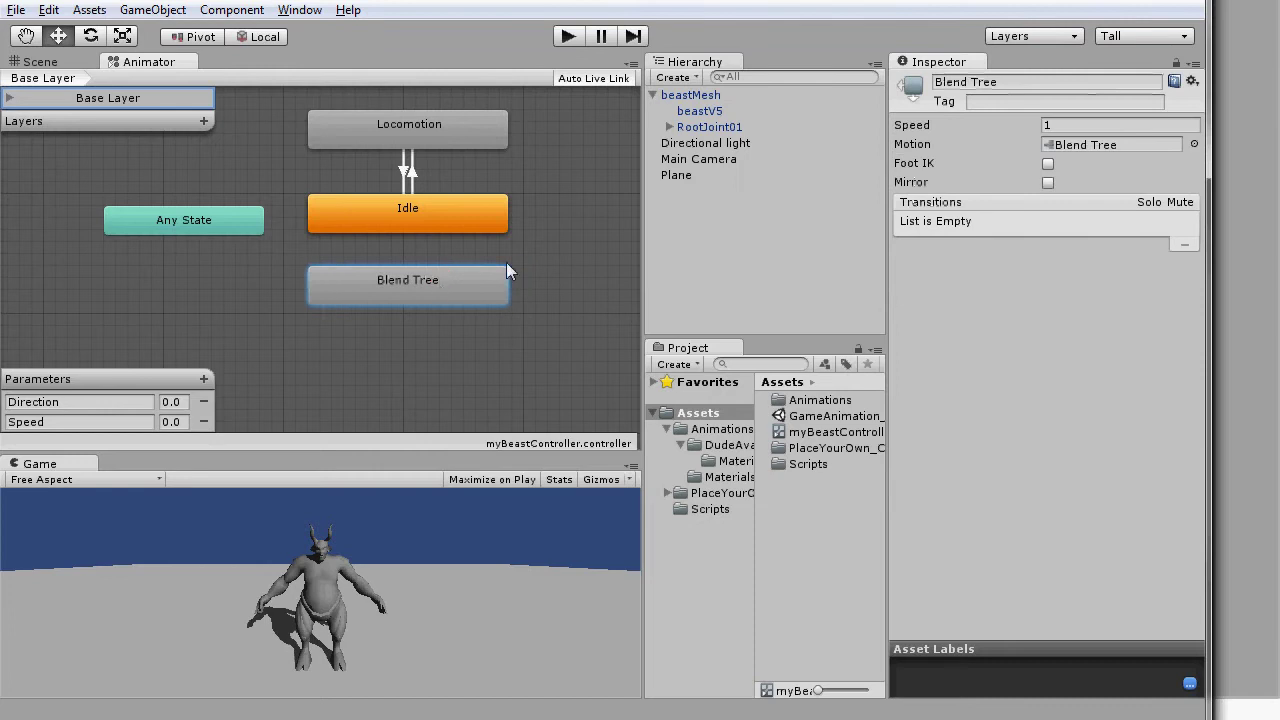
{"action": "left_click", "coordinate": [1008, 82]}
{"action": "type", "text": "WalkBack"}
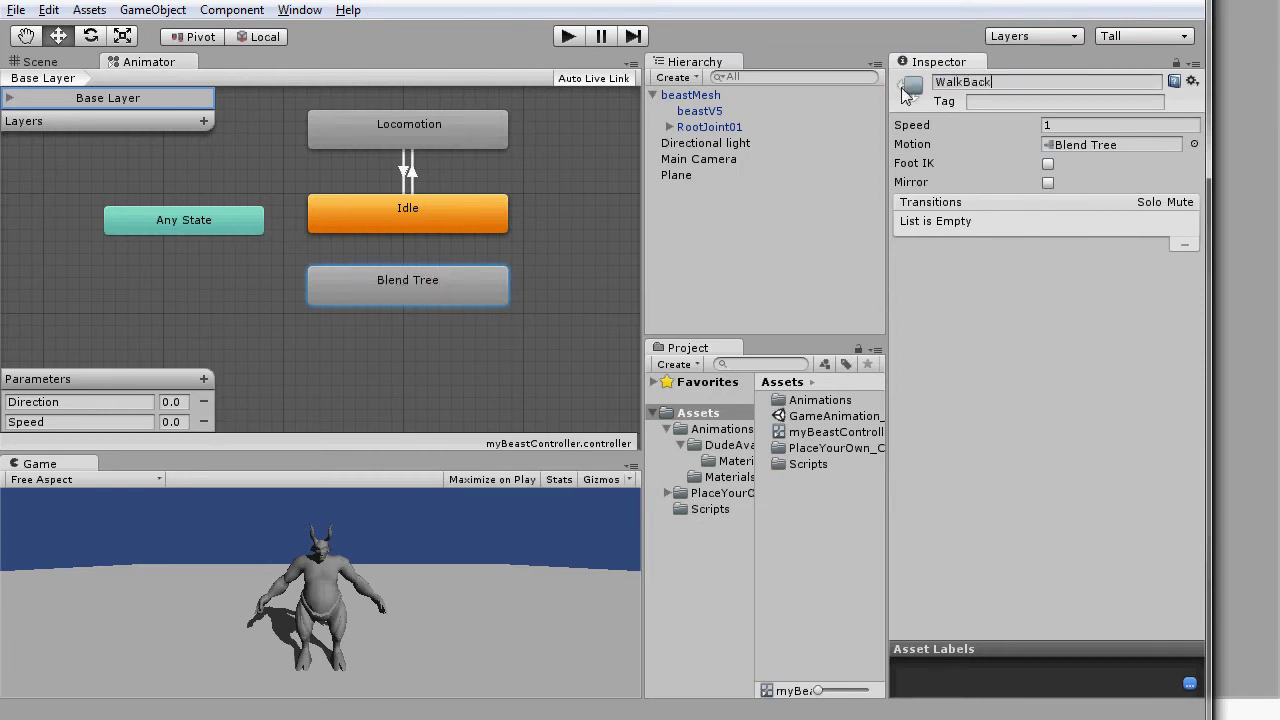
{"action": "key", "text": "Return"}
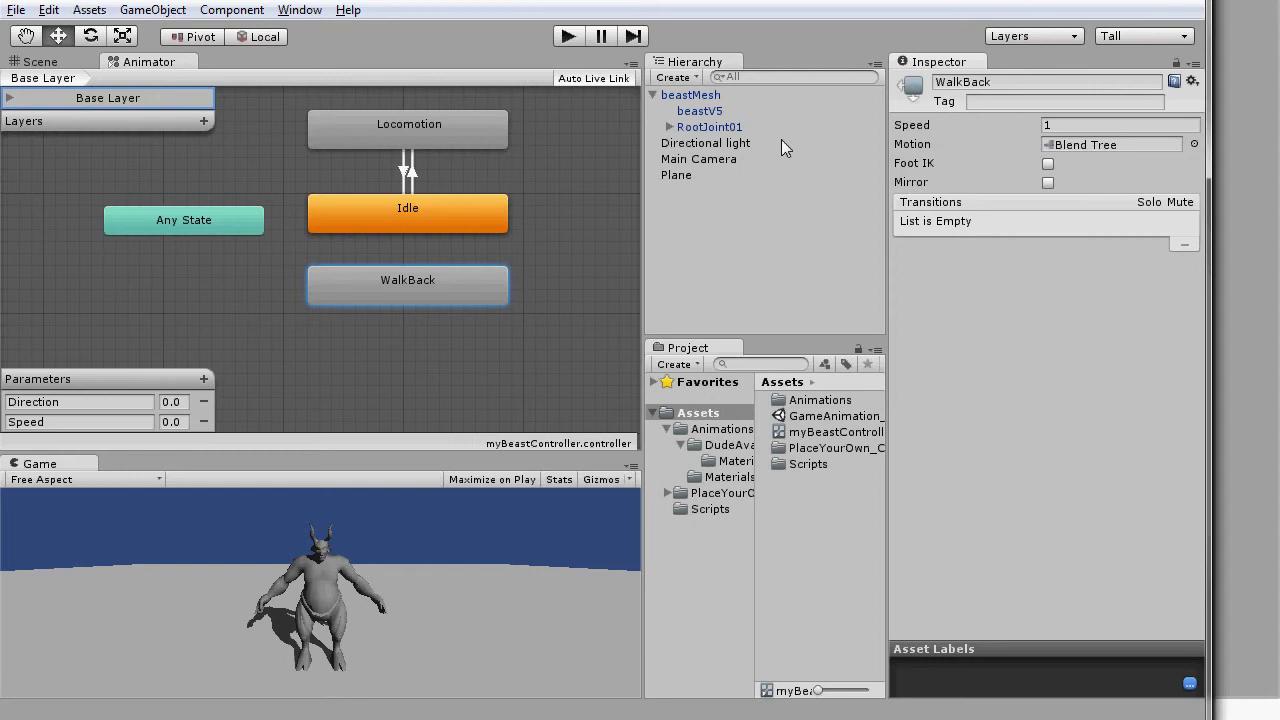
{"action": "double_click", "coordinate": [444, 288]}
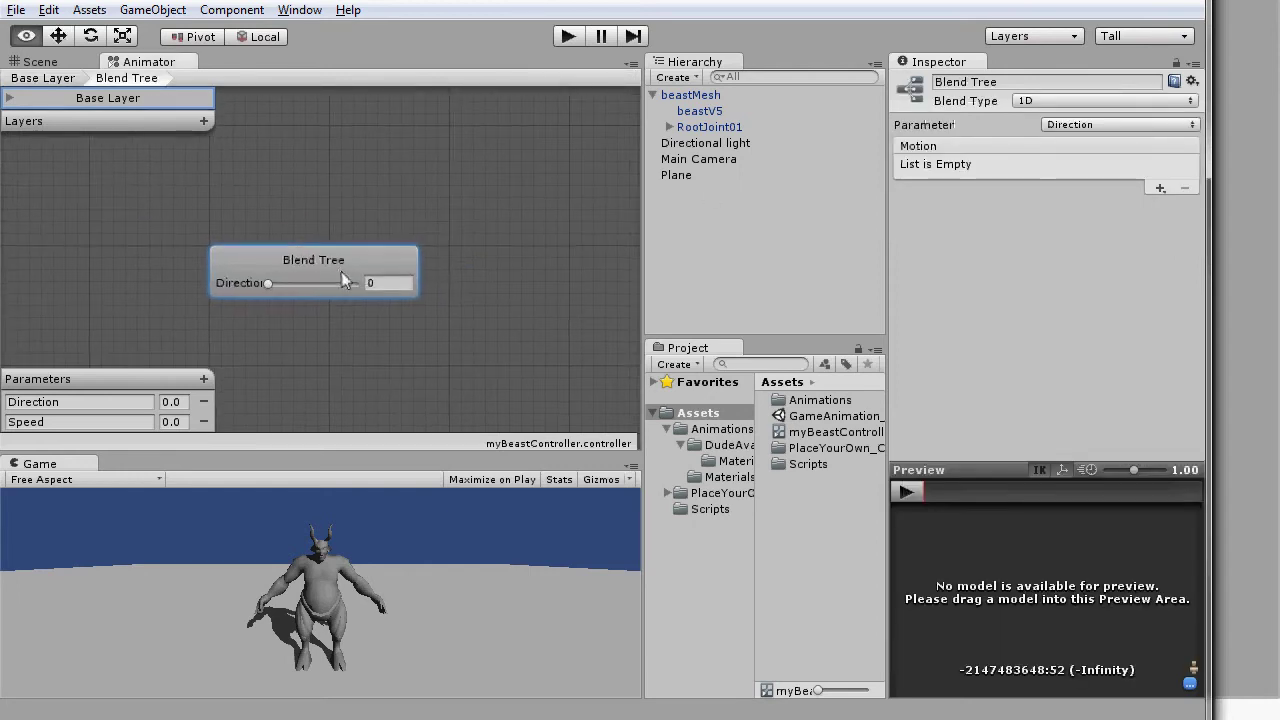
Add three motion fields to the WalkBack blend tree and set the threshold minimum to -1
{"action": "left_click", "coordinate": [1160, 188]}
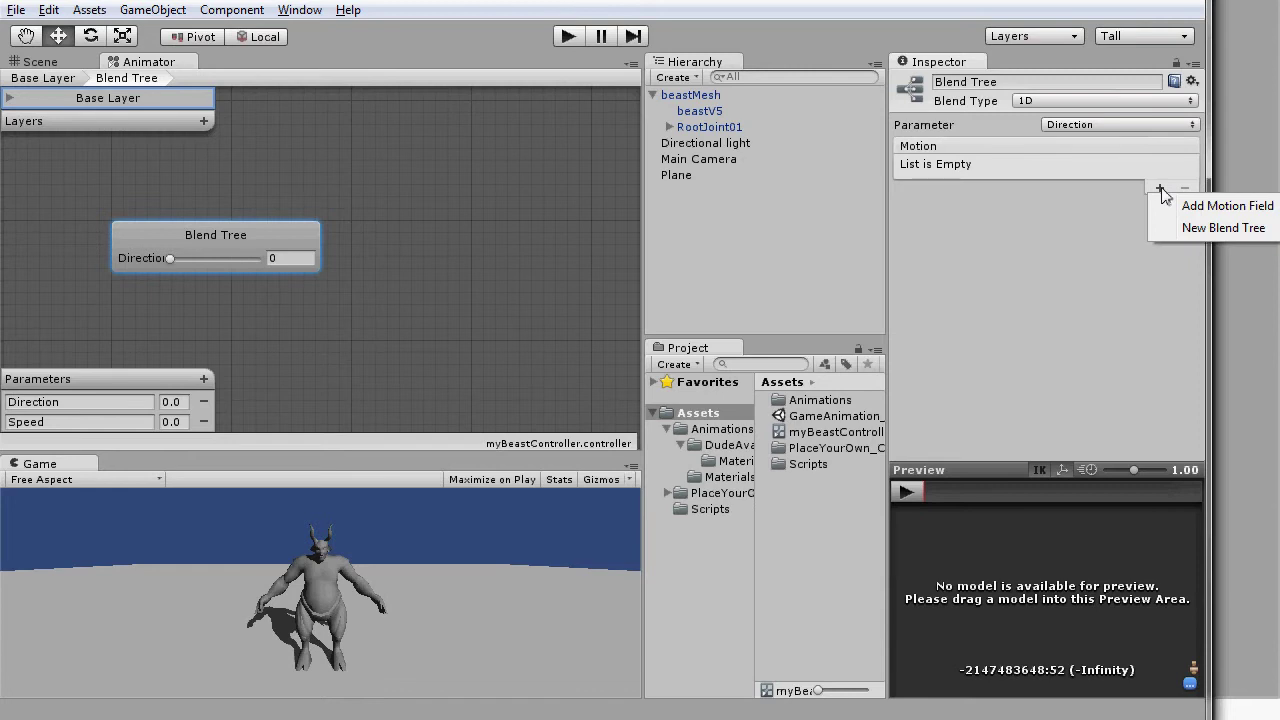
{"action": "left_click", "coordinate": [1205, 205]}
{"action": "left_click", "coordinate": [1160, 190]}
{"action": "left_click", "coordinate": [1205, 205]}
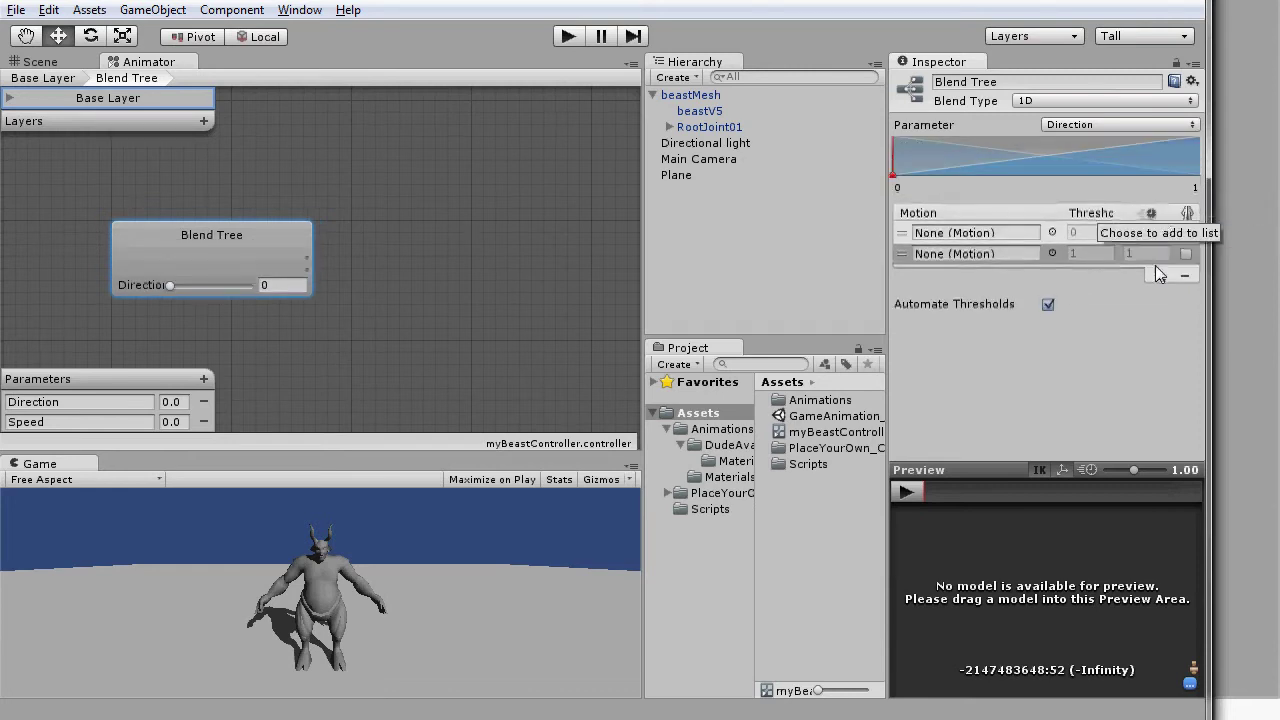
{"action": "left_click", "coordinate": [1160, 275]}
{"action": "left_click", "coordinate": [1173, 294]}
{"action": "left_click", "coordinate": [897, 187]}
{"action": "type", "text": "-"}
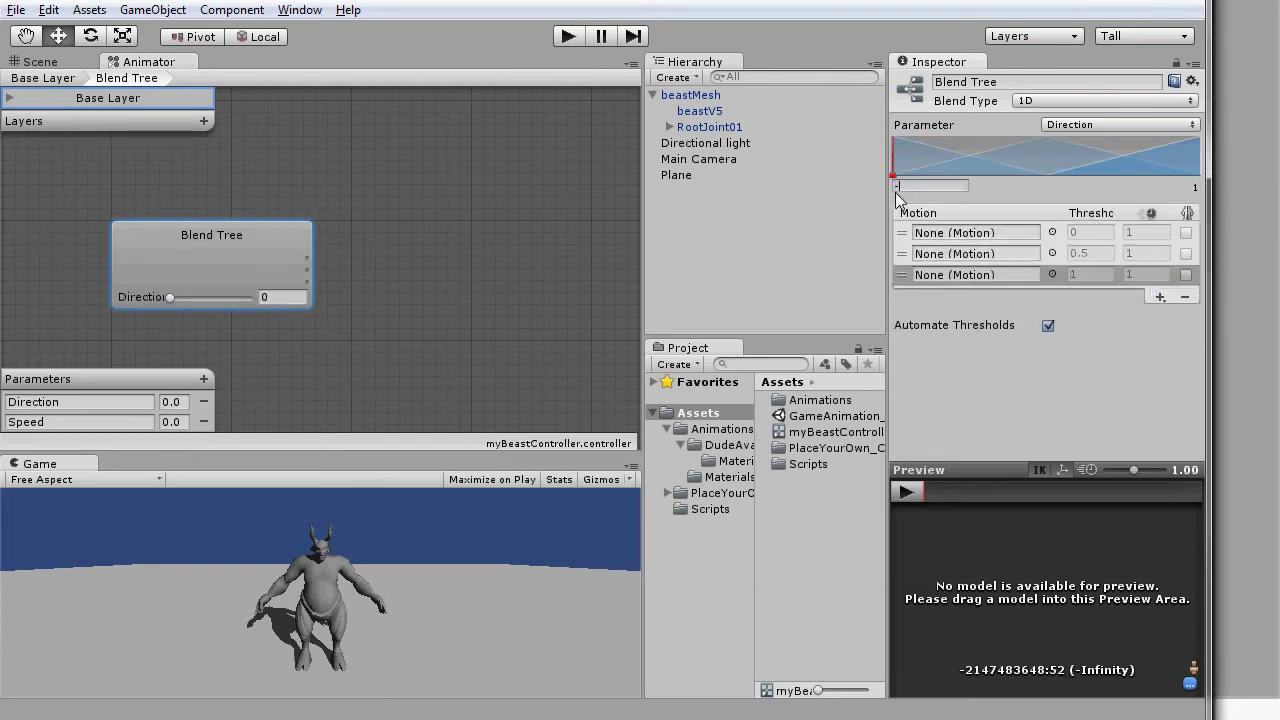
{"action": "type", "text": "1"}
{"action": "key", "text": "Return"}
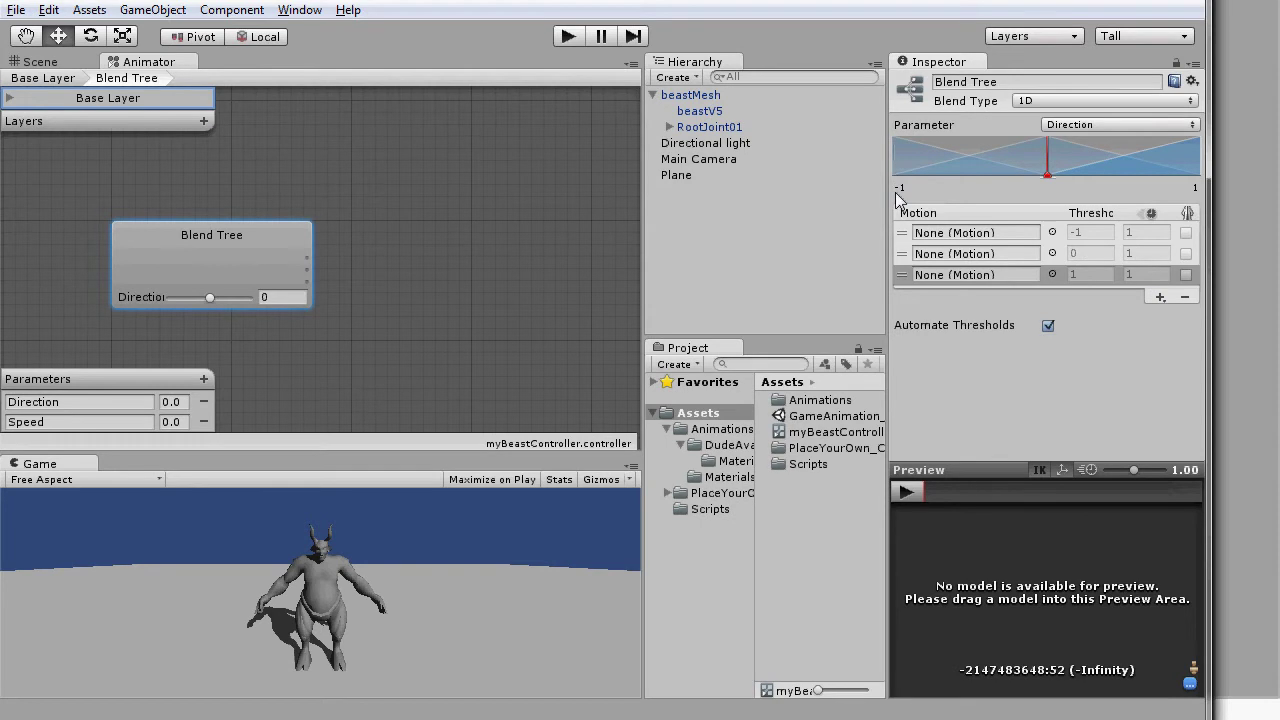
Assign WalkBackTurnLeft, WalkBack and WalkBackTurnRight to the slots and return to Base Layer
{"action": "left_click", "coordinate": [1052, 233]}
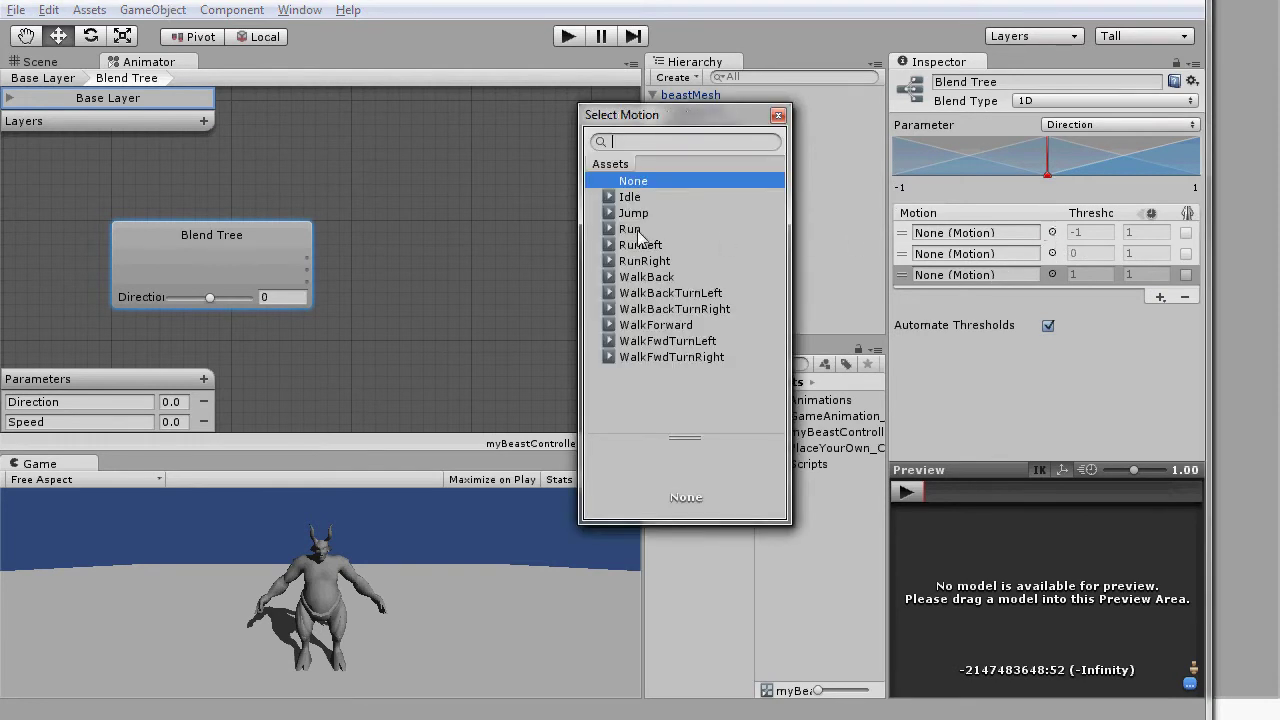
{"action": "left_click", "coordinate": [663, 293]}
{"action": "left_click", "coordinate": [1052, 254]}
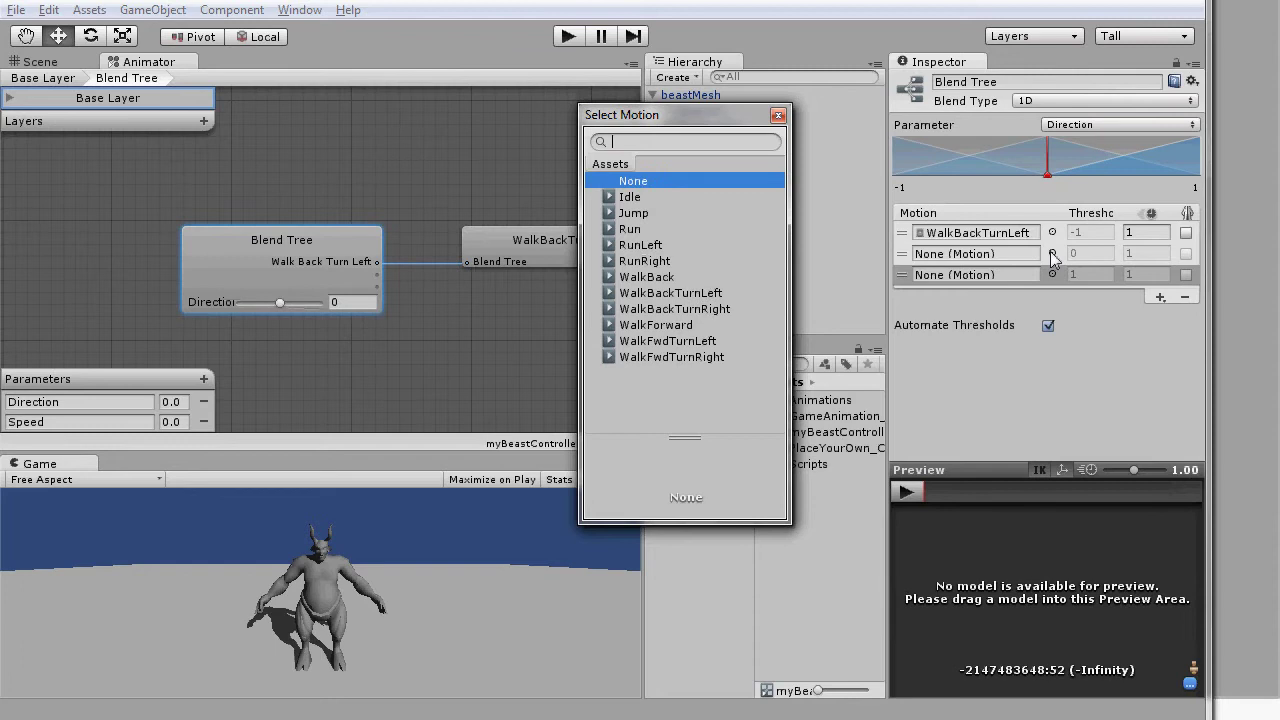
{"action": "left_click", "coordinate": [647, 278]}
{"action": "left_click", "coordinate": [1052, 276]}
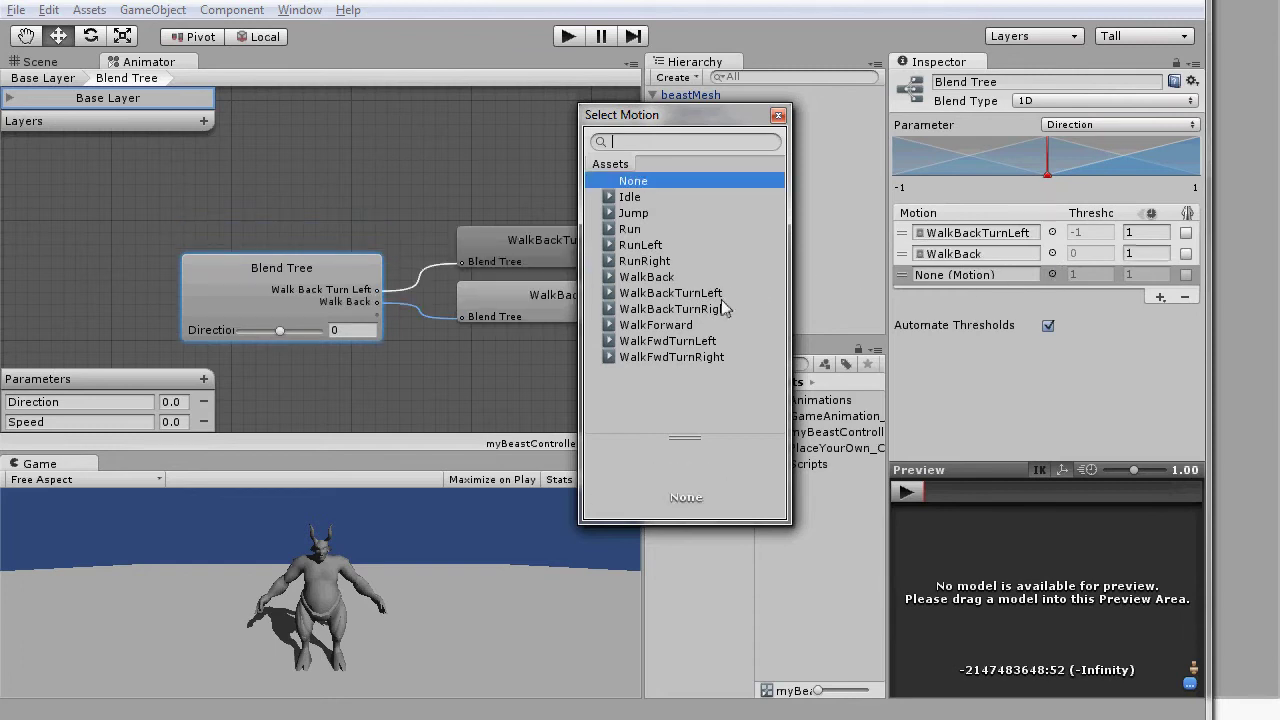
{"action": "left_click", "coordinate": [721, 311]}
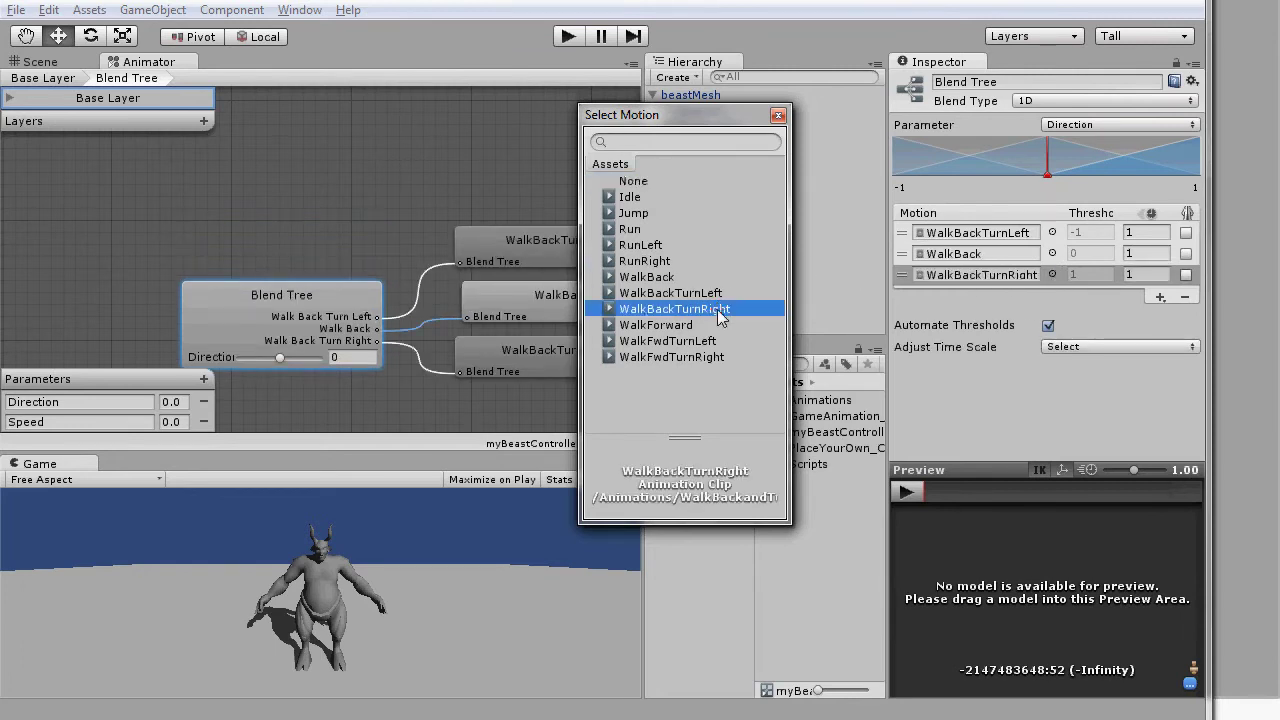
{"action": "left_click", "coordinate": [778, 115]}
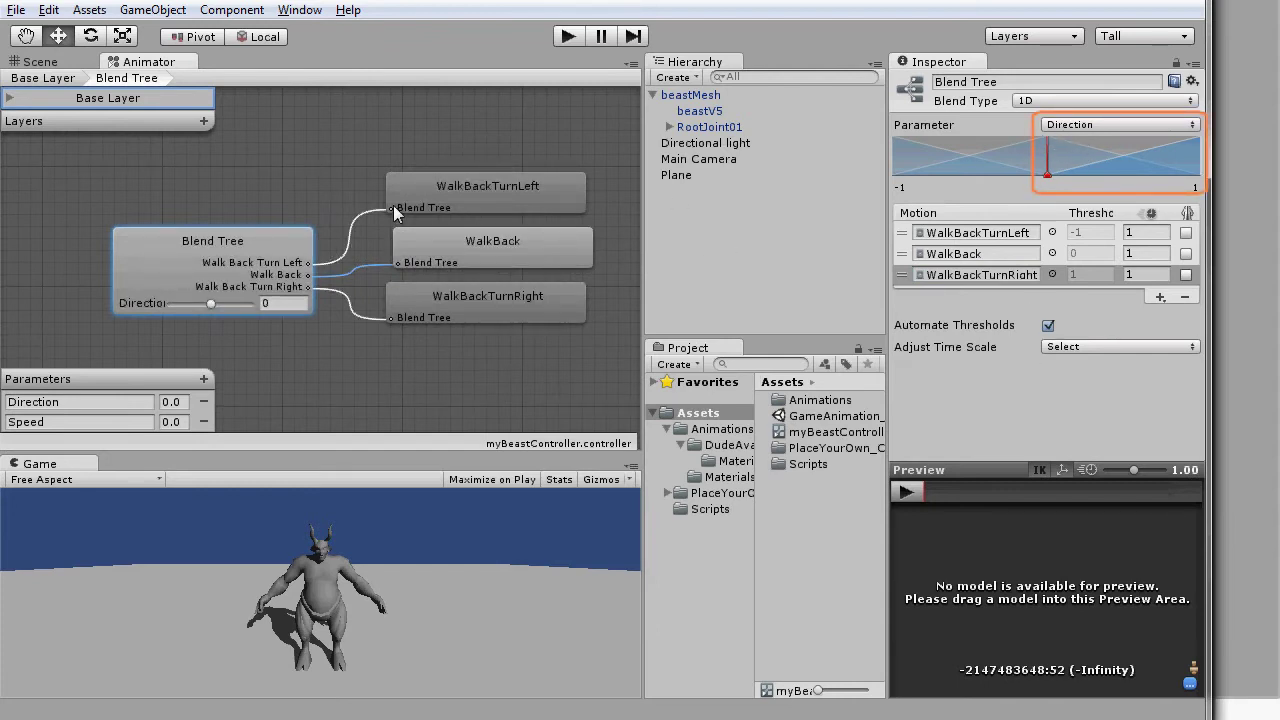
{"action": "left_click", "coordinate": [43, 80]}
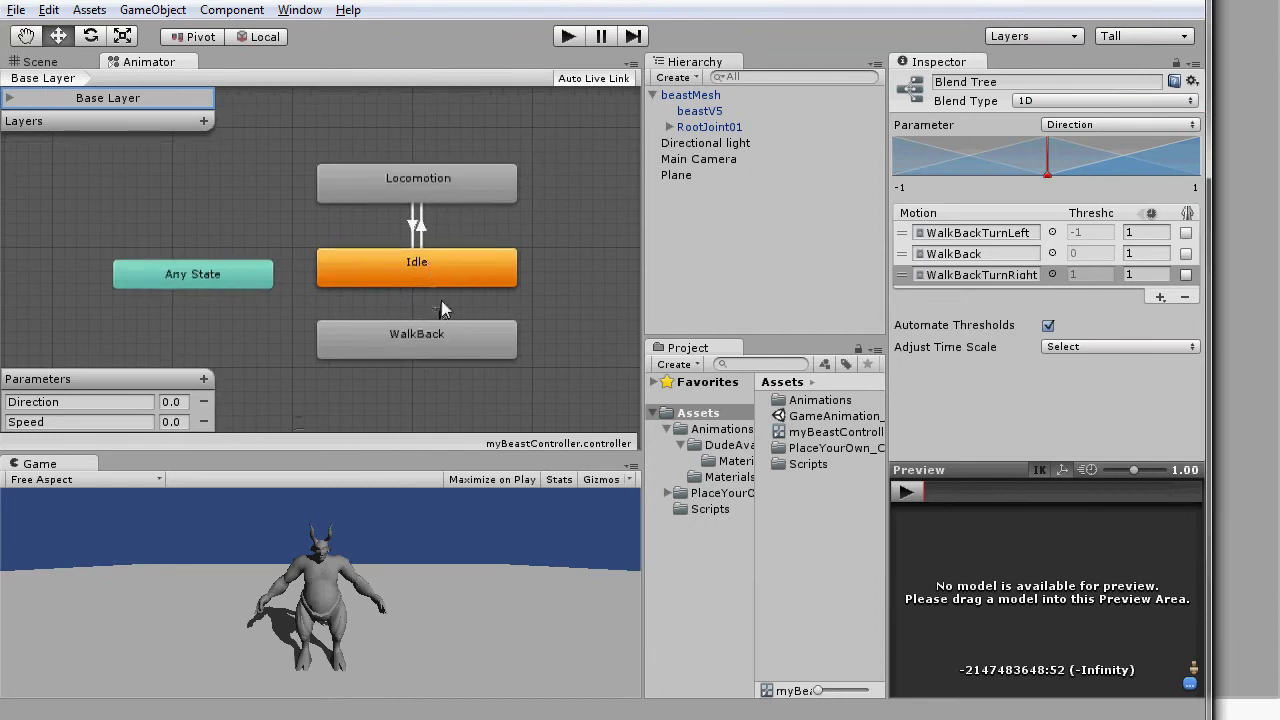
Create an Idle-to-WalkBack transition with the condition Speed Less than -0.1
{"action": "left_click", "coordinate": [441, 261]}
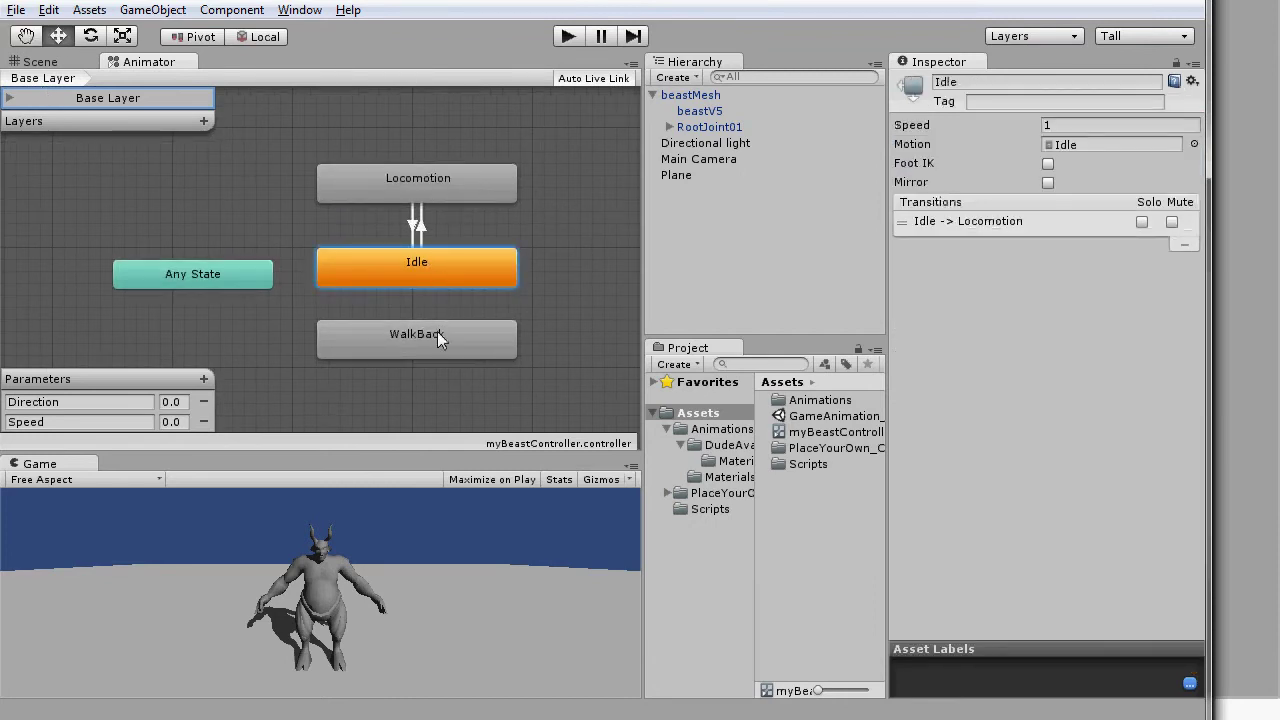
{"action": "right_click", "coordinate": [435, 269]}
{"action": "left_click", "coordinate": [460, 279]}
{"action": "left_click", "coordinate": [427, 345]}
{"action": "left_click", "coordinate": [414, 306]}
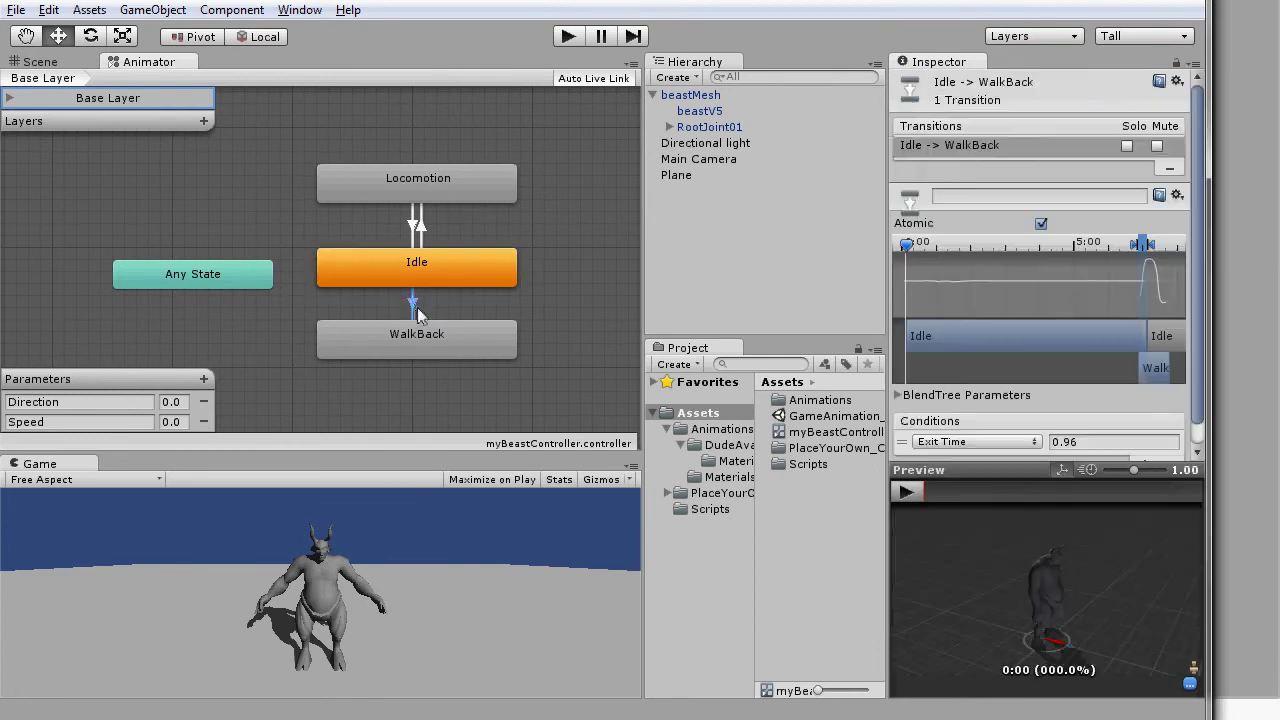
{"action": "left_click", "coordinate": [956, 443]}
{"action": "left_click", "coordinate": [966, 487]}
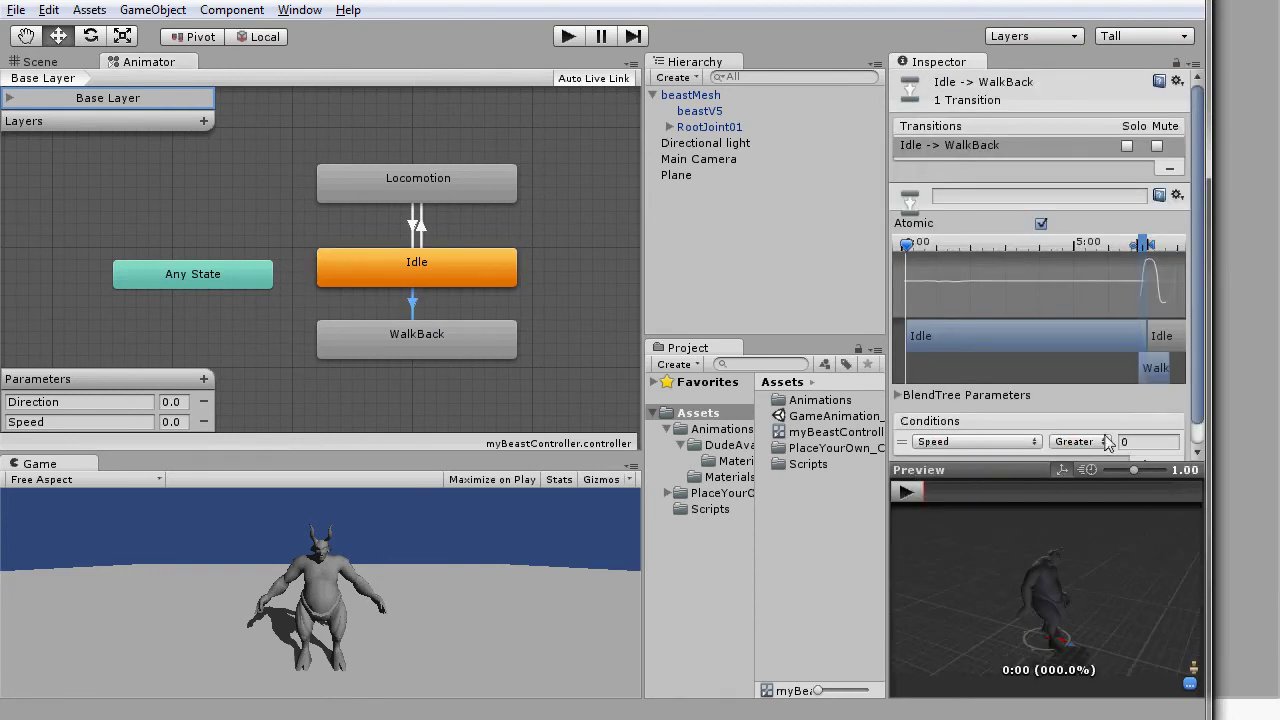
{"action": "left_click", "coordinate": [1078, 442]}
{"action": "left_click", "coordinate": [1080, 486]}
{"action": "left_click", "coordinate": [1124, 442]}
Add a WalkBack-to-Idle transition with the condition Speed Greater than -0.1
{"action": "left_click", "coordinate": [429, 344]}
{"action": "right_click", "coordinate": [429, 344]}
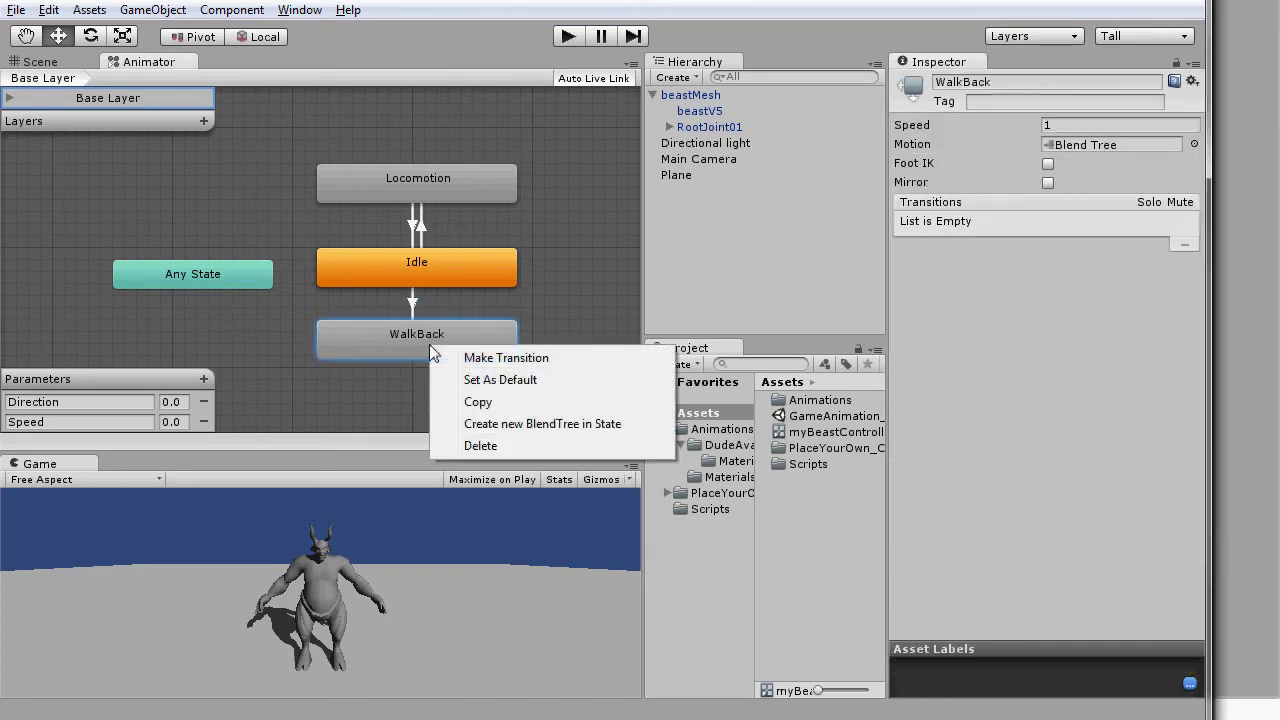
{"action": "left_click", "coordinate": [450, 356]}
{"action": "left_click", "coordinate": [431, 276]}
{"action": "left_click", "coordinate": [420, 304]}
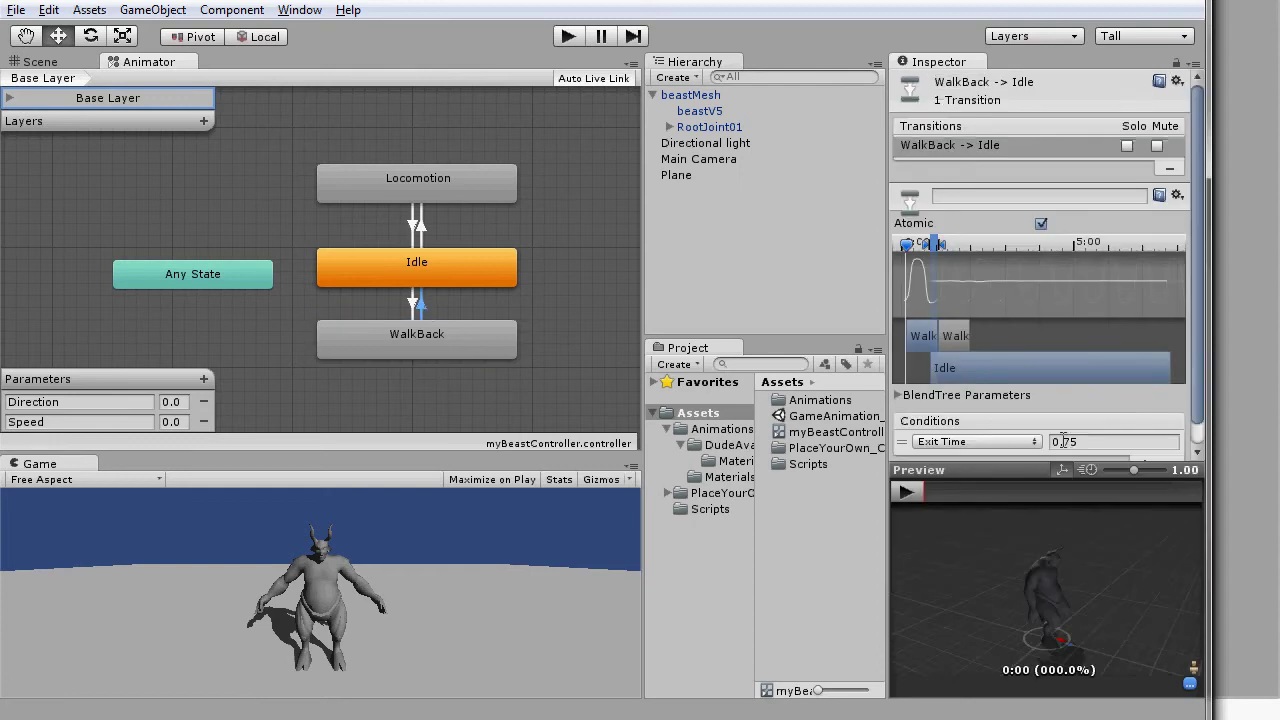
{"action": "left_click", "coordinate": [960, 442]}
{"action": "left_click", "coordinate": [963, 489]}
{"action": "left_click", "coordinate": [1118, 442]}
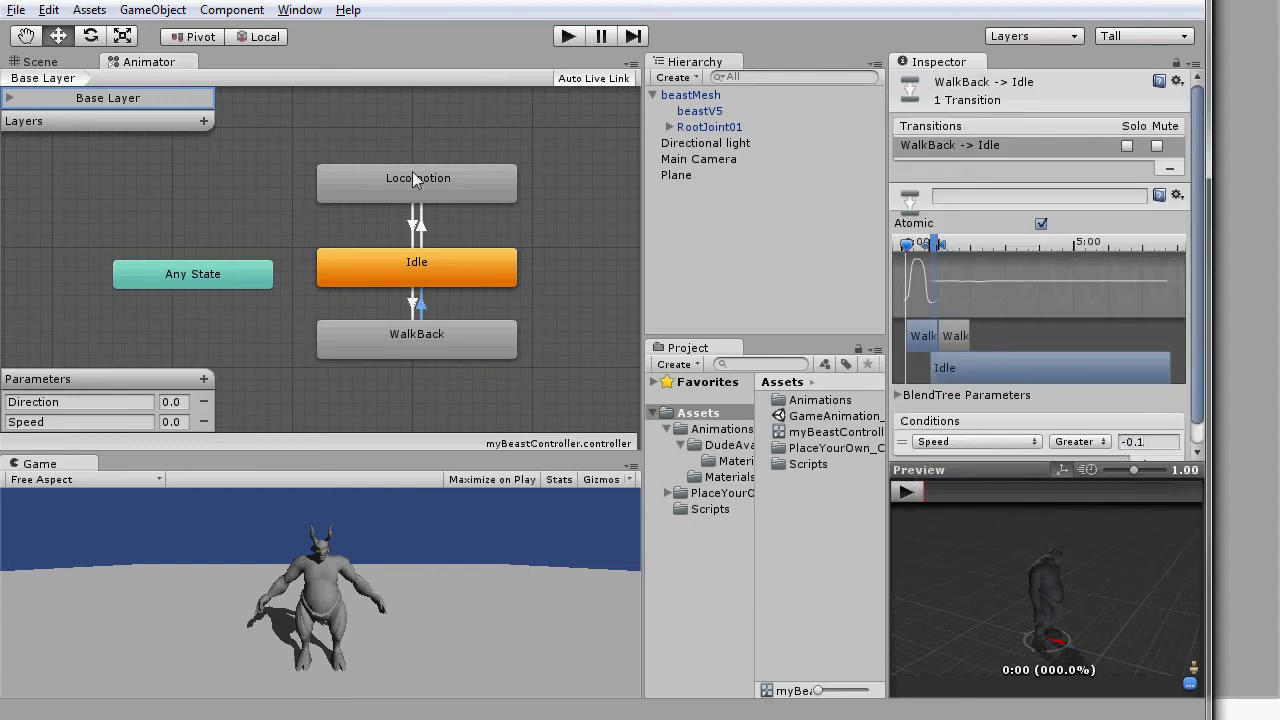
In play mode, drive the beast with the Up, Right, Down and Left arrows, then stop and show the Scene view
{"action": "left_click", "coordinate": [567, 38]}
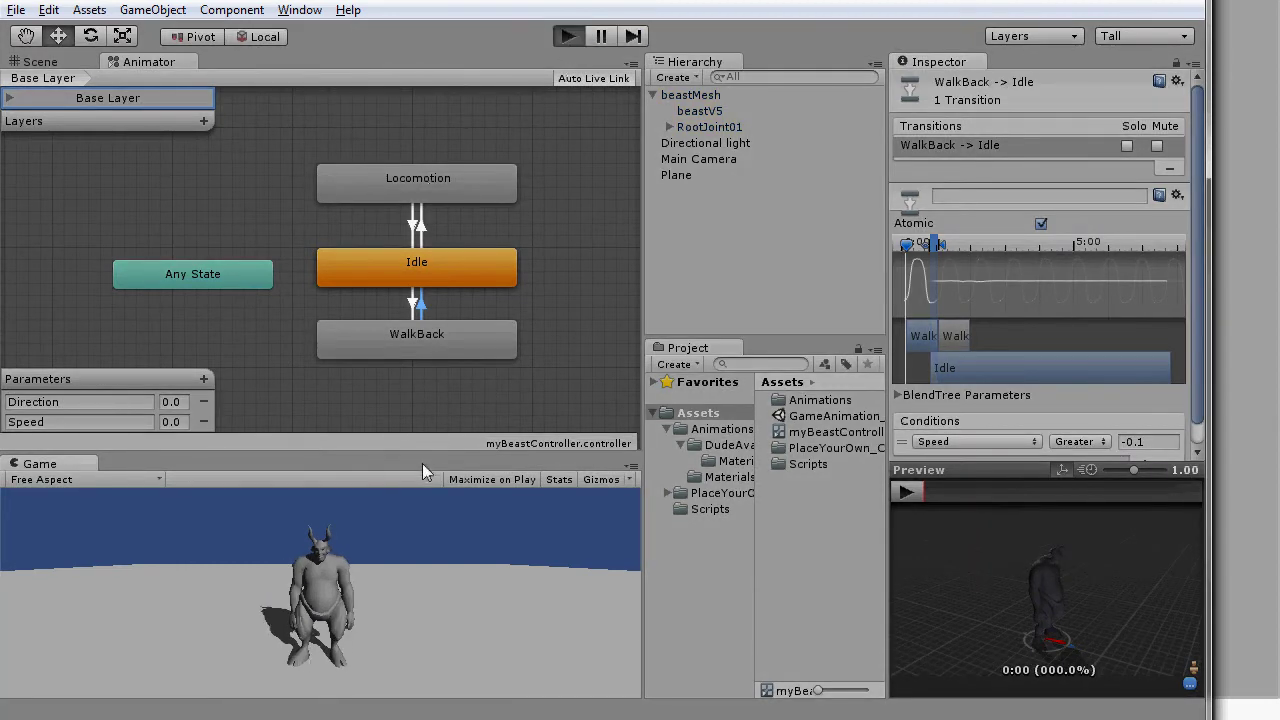
{"action": "key", "text": "Up"}
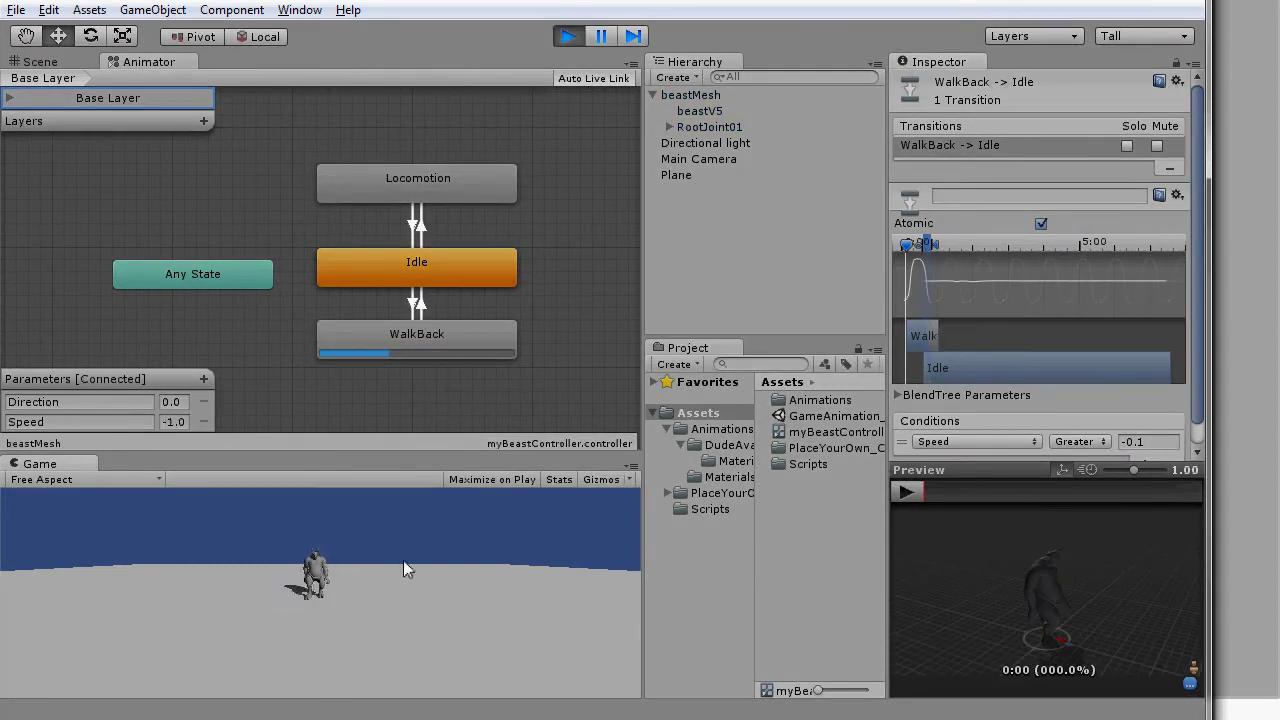
{"action": "key", "text": "Right"}
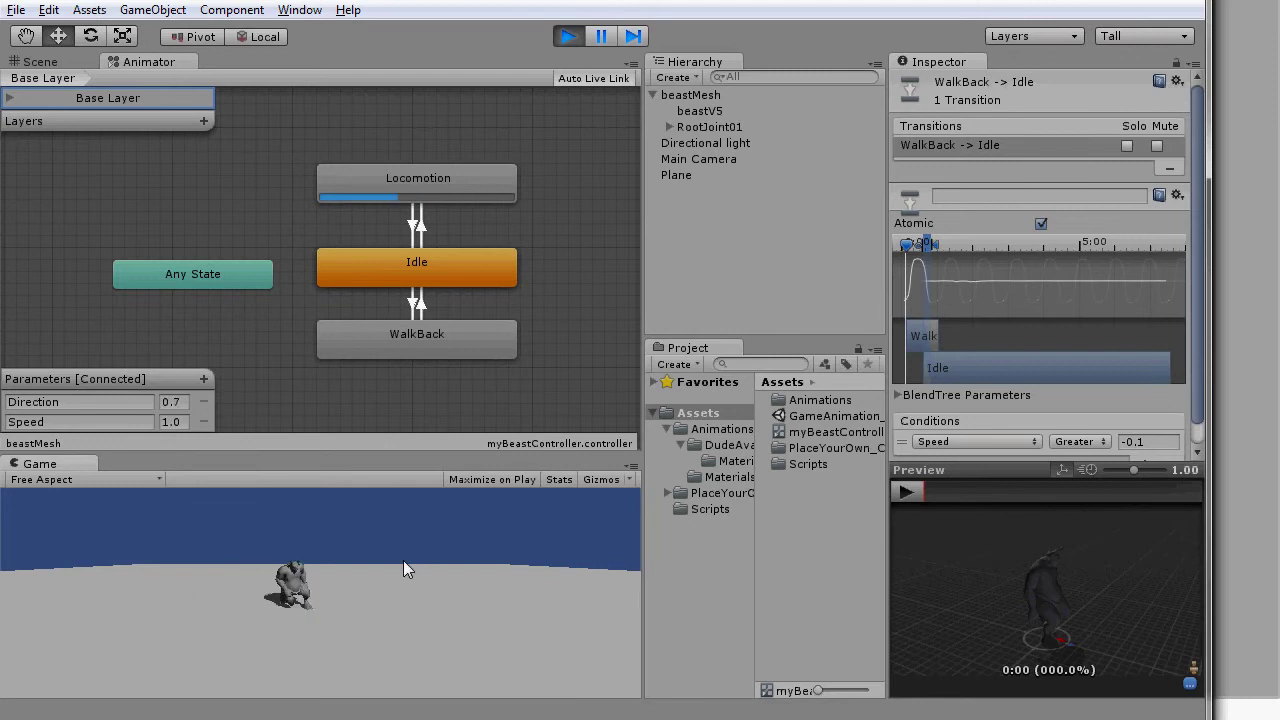
{"action": "key", "text": "Right"}
{"action": "key", "text": "Down"}
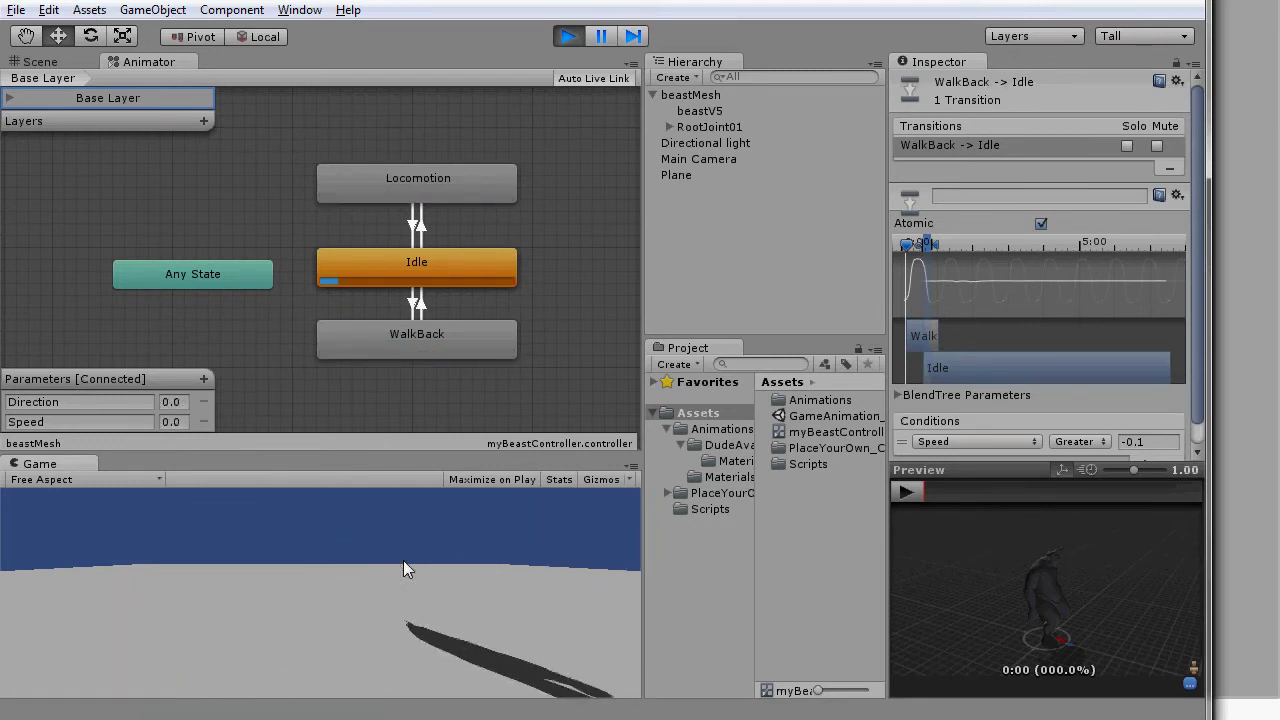
{"action": "key", "text": "Left"}
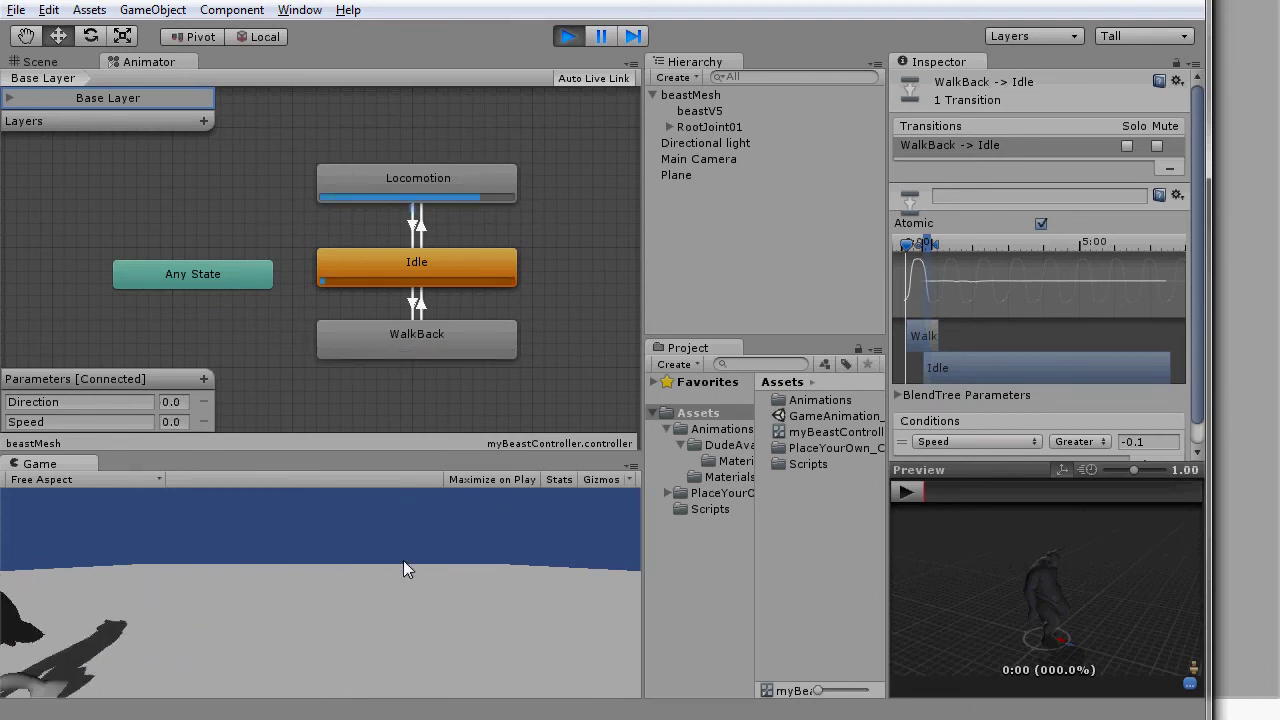
{"action": "left_click", "coordinate": [569, 37]}
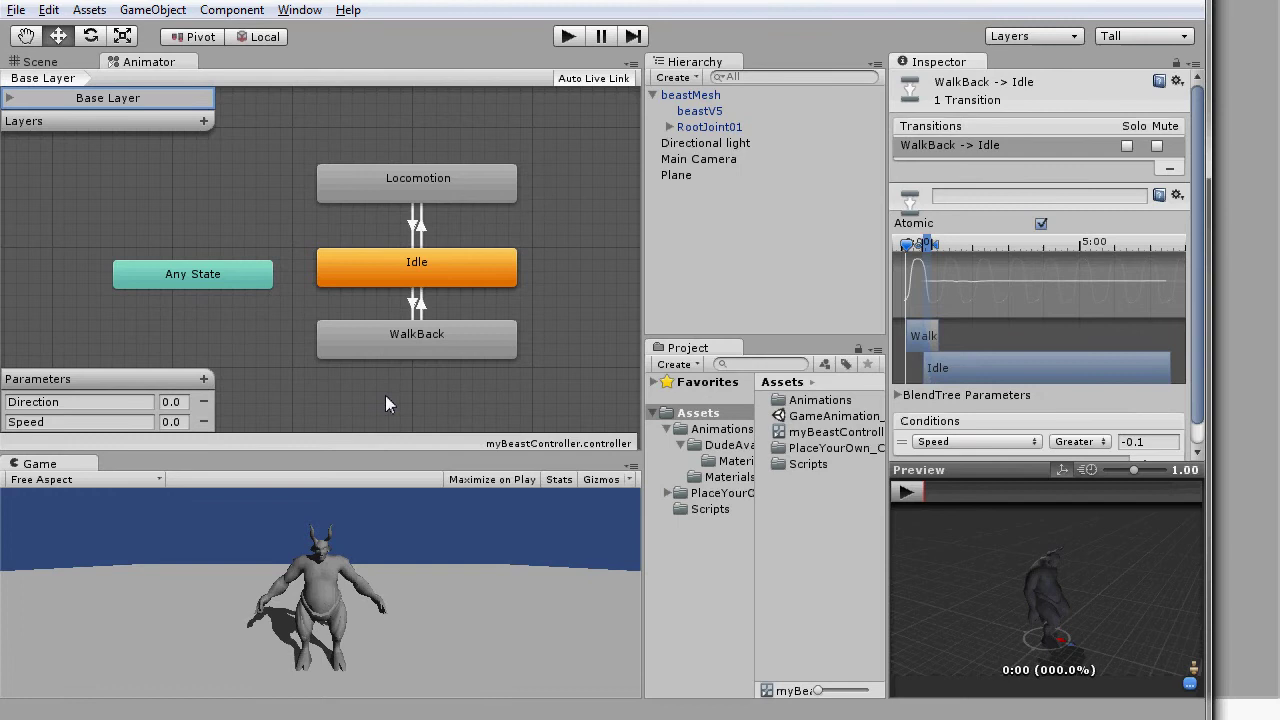
{"action": "left_click", "coordinate": [48, 62]}
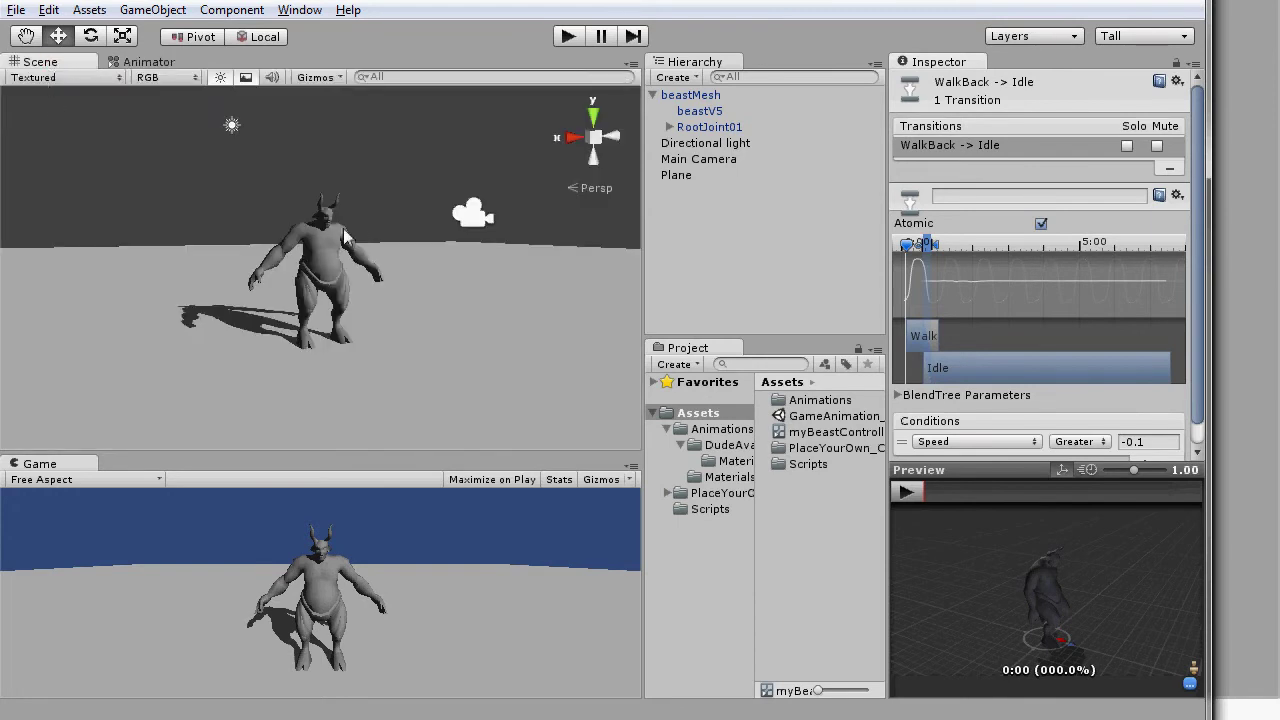
Create a camera from GameObject > Create Other > Camera and name it 3rdPersonCamera
{"action": "left_click", "coordinate": [152, 10]}
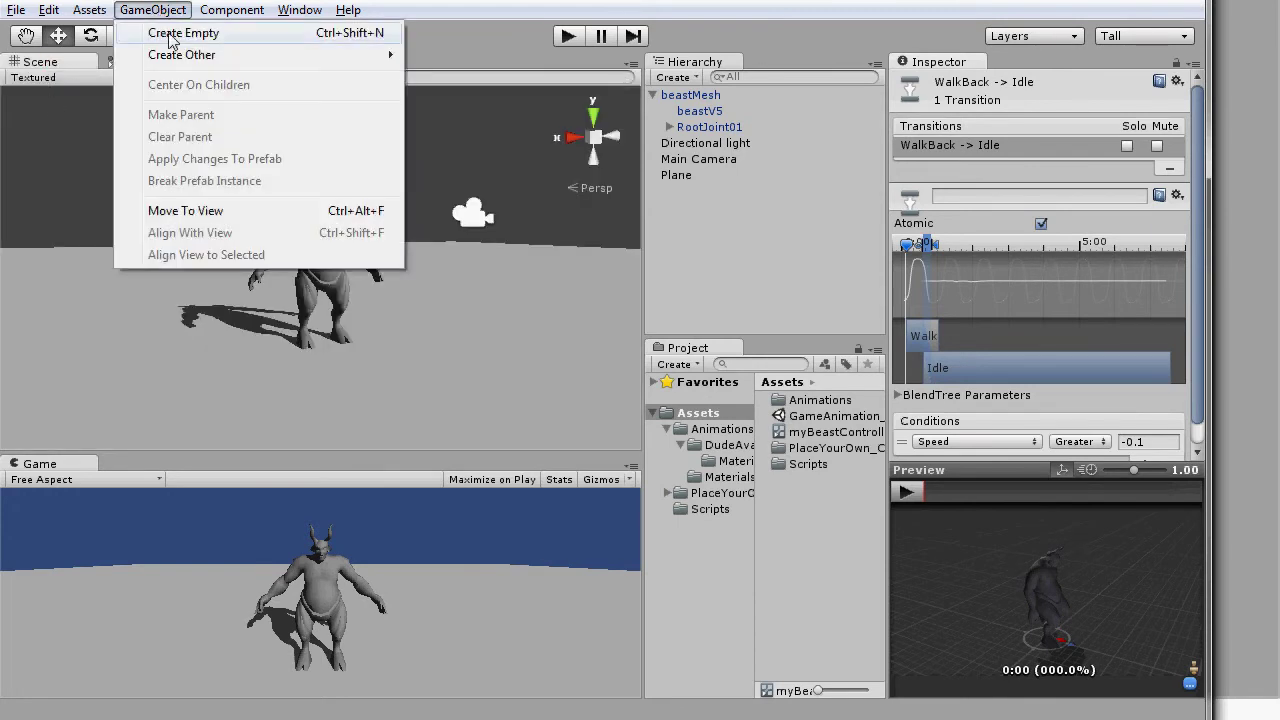
{"action": "mouse_move", "coordinate": [337, 60]}
{"action": "left_click", "coordinate": [454, 77]}
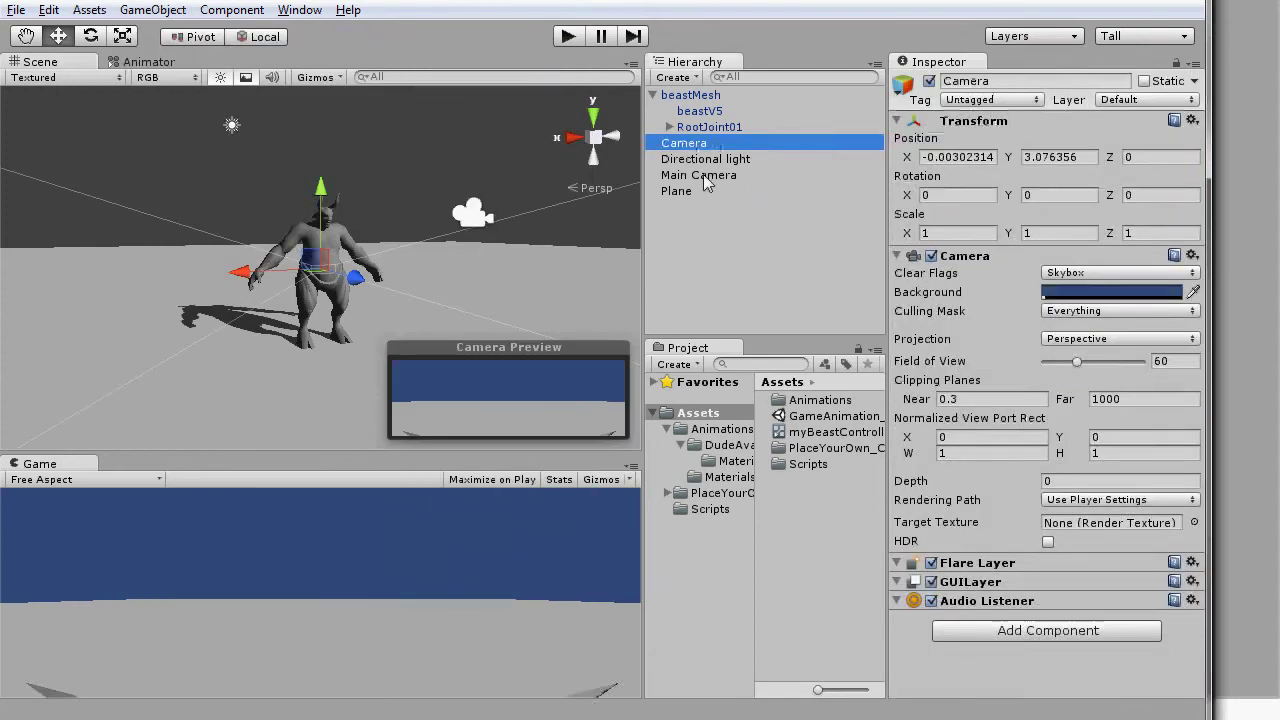
{"action": "left_click", "coordinate": [950, 81]}
{"action": "type", "text": "3rd"}
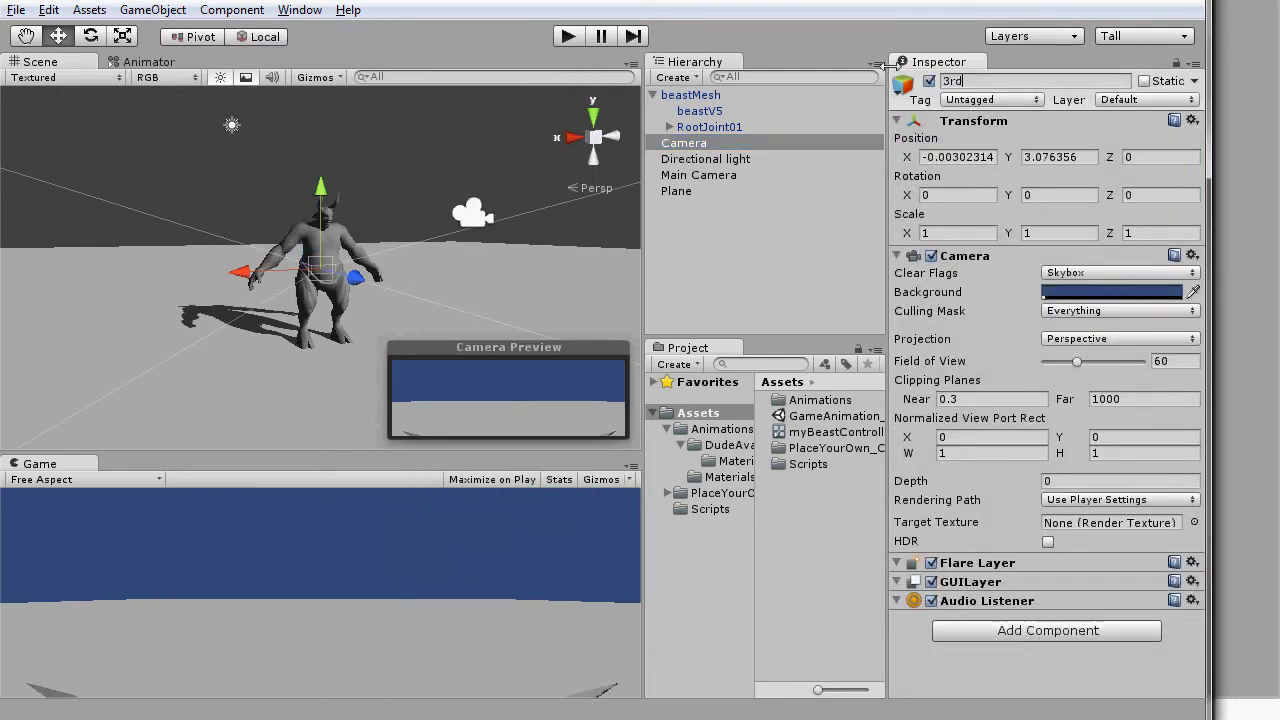
{"action": "type", "text": "PersonCamera"}
{"action": "key", "text": "Return"}
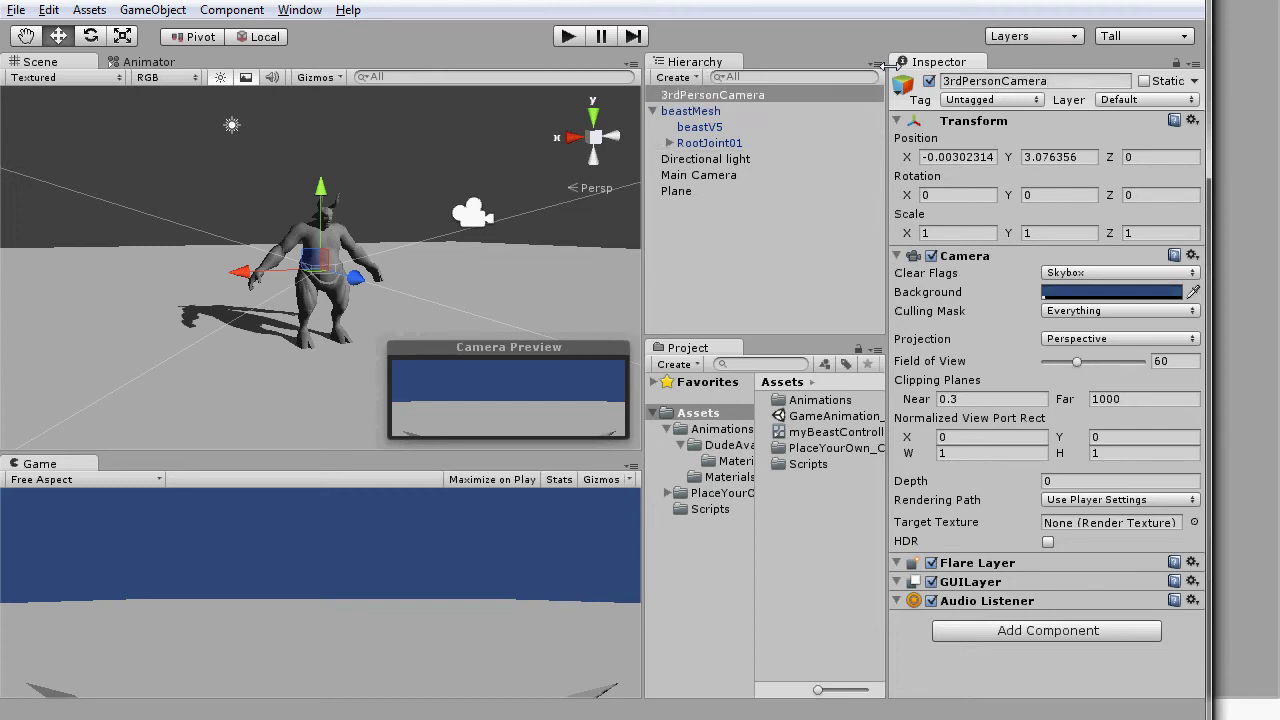
Orbit the view and move 3rdPersonCamera behind and above the beast
{"action": "left_click_drag", "start_coordinate": [378, 277], "coordinate": [445, 420], "text": "alt"}
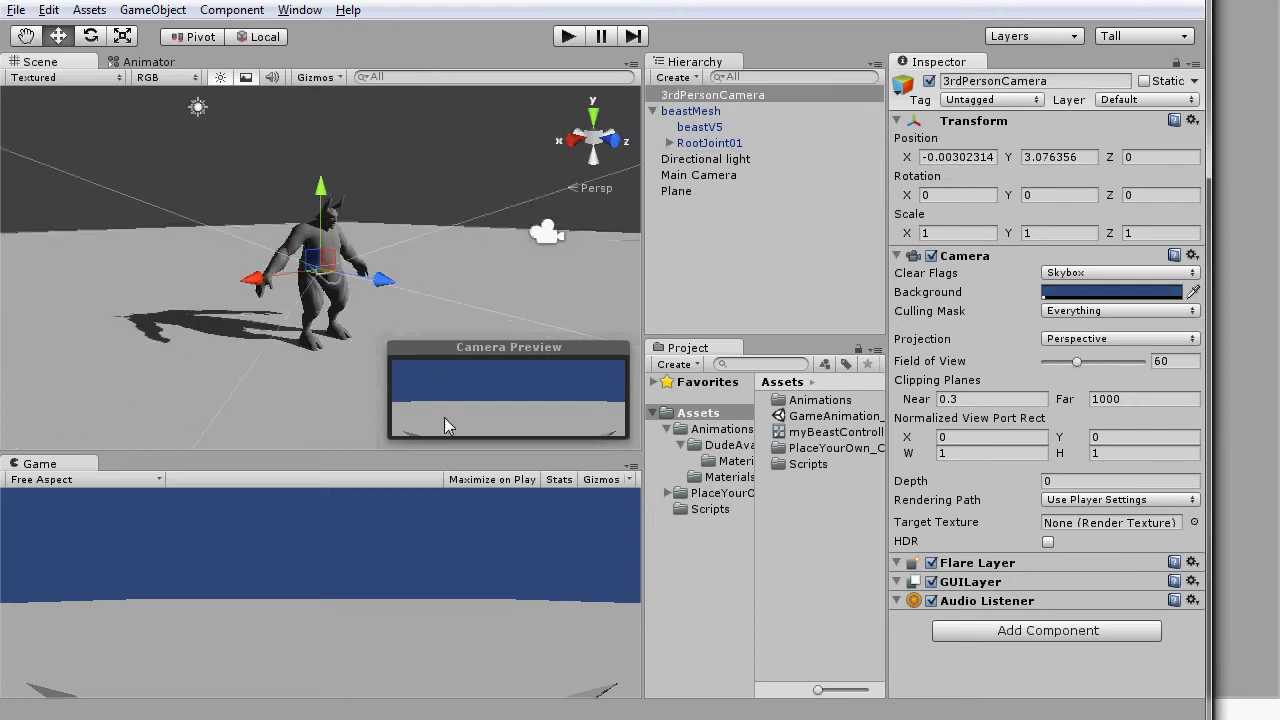
{"action": "left_click_drag", "start_coordinate": [348, 335], "coordinate": [405, 278], "text": "alt"}
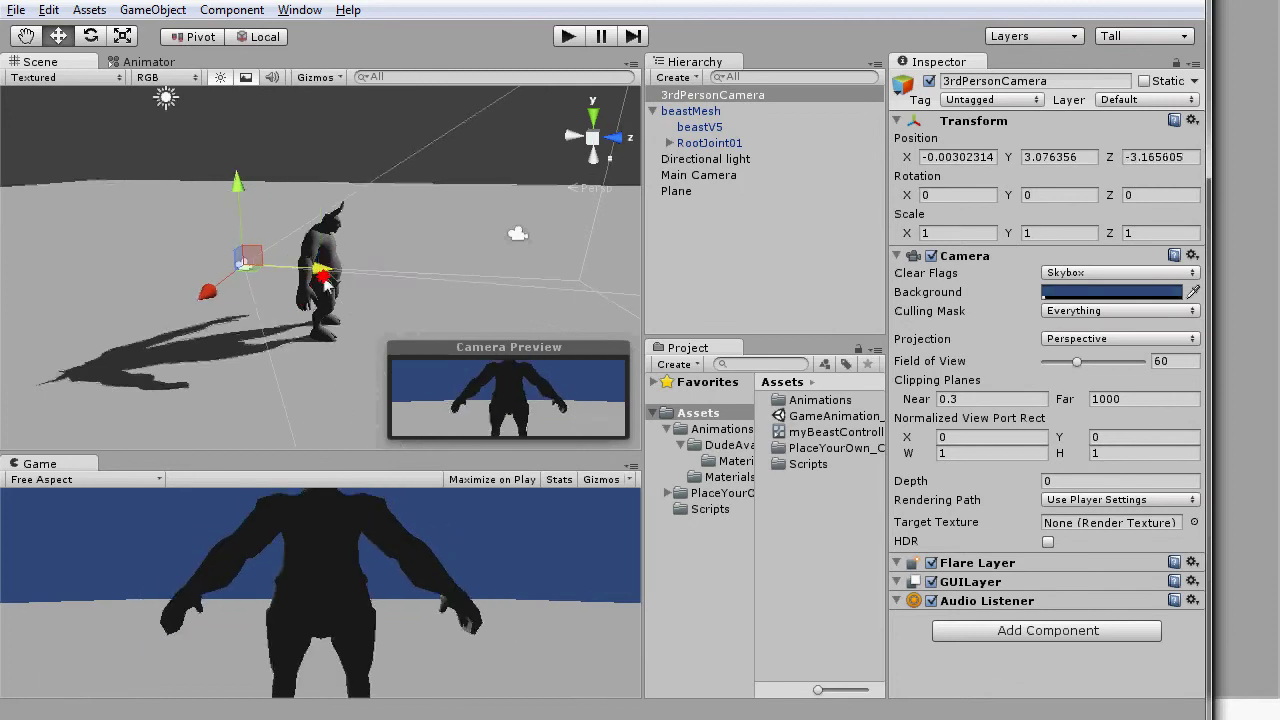
{"action": "left_click_drag", "start_coordinate": [325, 283], "coordinate": [198, 262]}
{"action": "mouse_move", "coordinate": [136, 180]}
{"action": "left_mouse_down"}
{"action": "mouse_move", "coordinate": [140, 152]}
{"action": "mouse_move", "coordinate": [142, 182]}
{"action": "left_mouse_up"}
{"action": "left_click_drag", "start_coordinate": [222, 266], "coordinate": [244, 272]}
Tilt the camera down toward the beast, fine-tune its position, and parent it to beastMesh
{"action": "key", "text": "e"}
{"action": "left_click_drag", "start_coordinate": [223, 220], "coordinate": [231, 244]}
{"action": "key", "text": "w"}
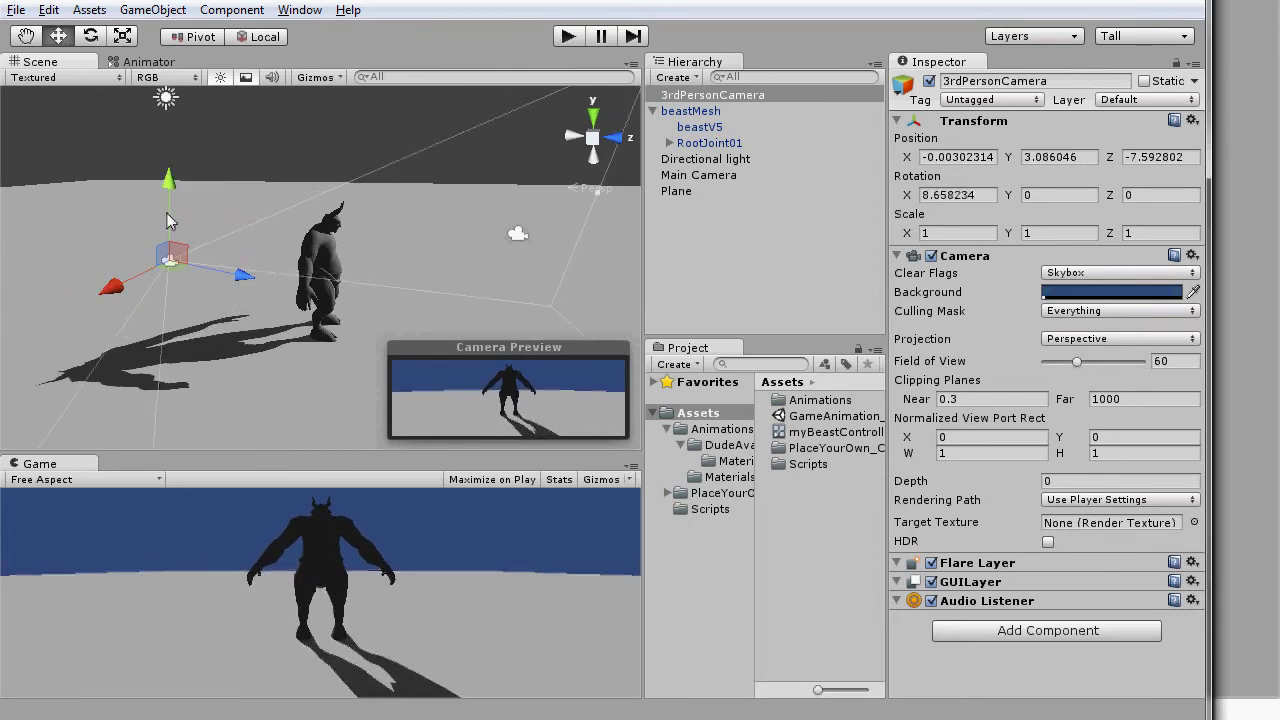
{"action": "left_click_drag", "start_coordinate": [170, 185], "coordinate": [172, 155]}
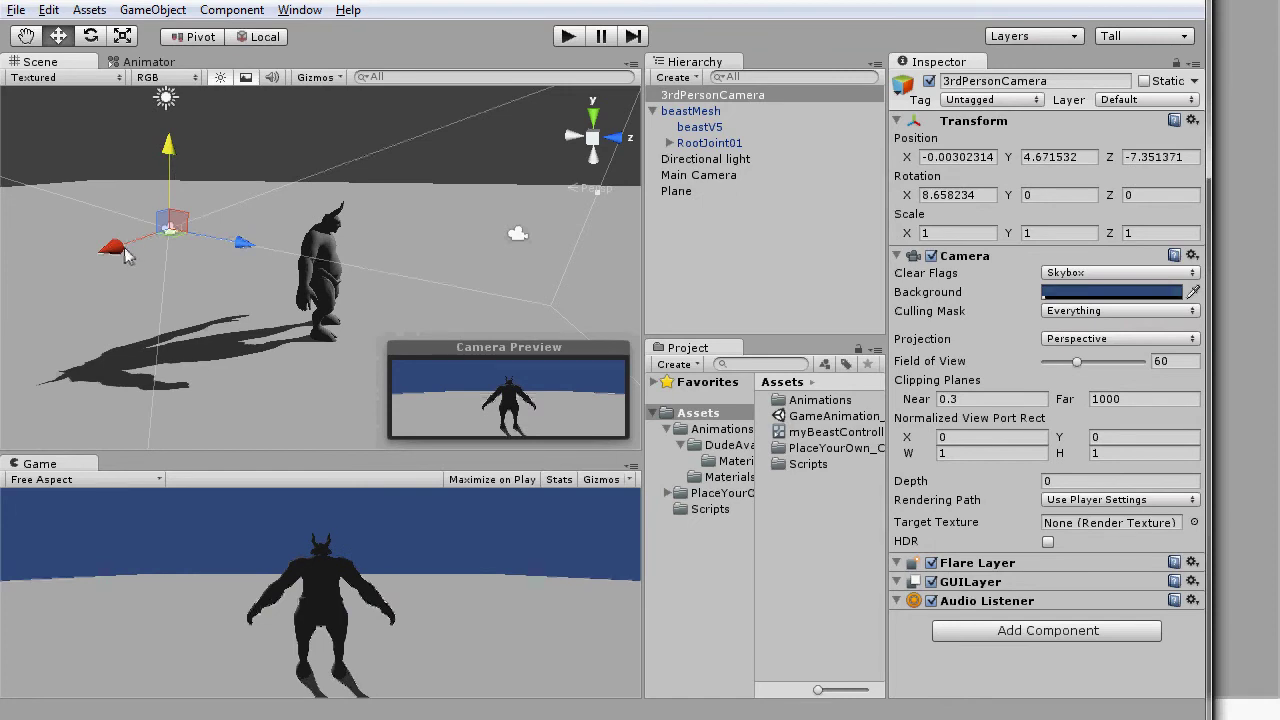
{"action": "left_click_drag", "start_coordinate": [125, 255], "coordinate": [113, 265]}
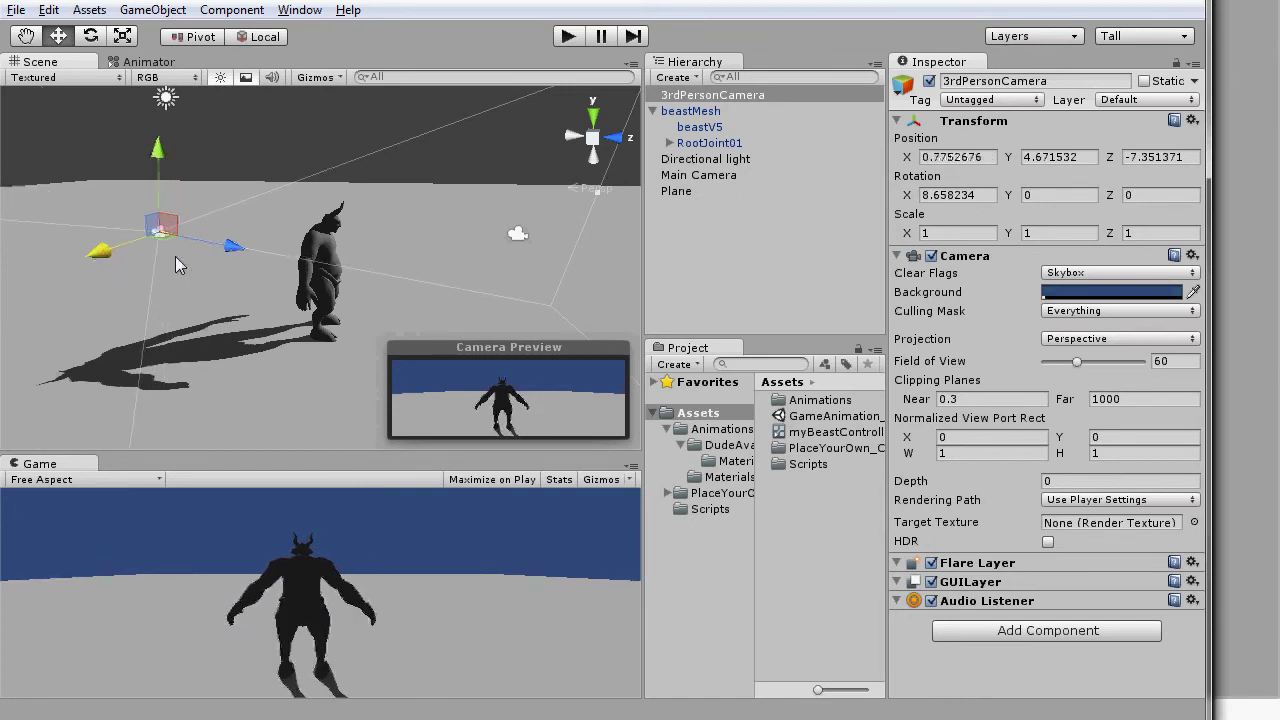
{"action": "left_click_drag", "start_coordinate": [234, 249], "coordinate": [229, 257]}
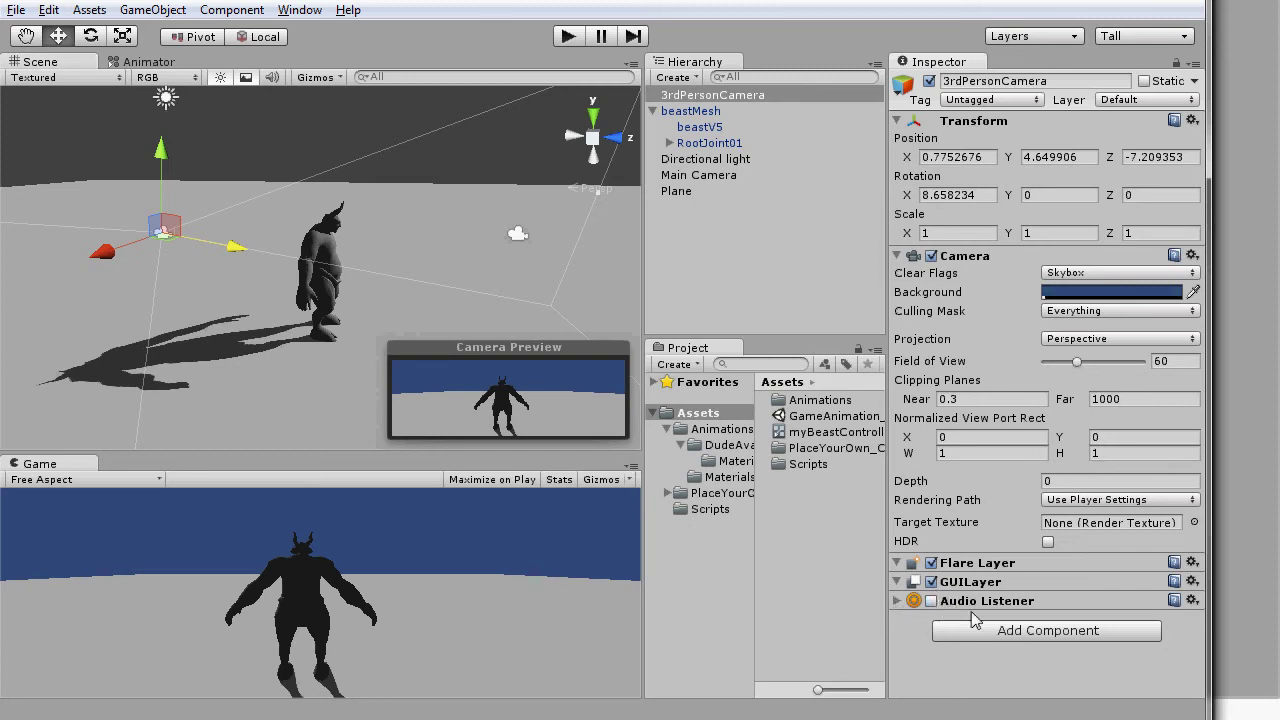
{"action": "left_click_drag", "start_coordinate": [686, 95], "coordinate": [690, 118]}
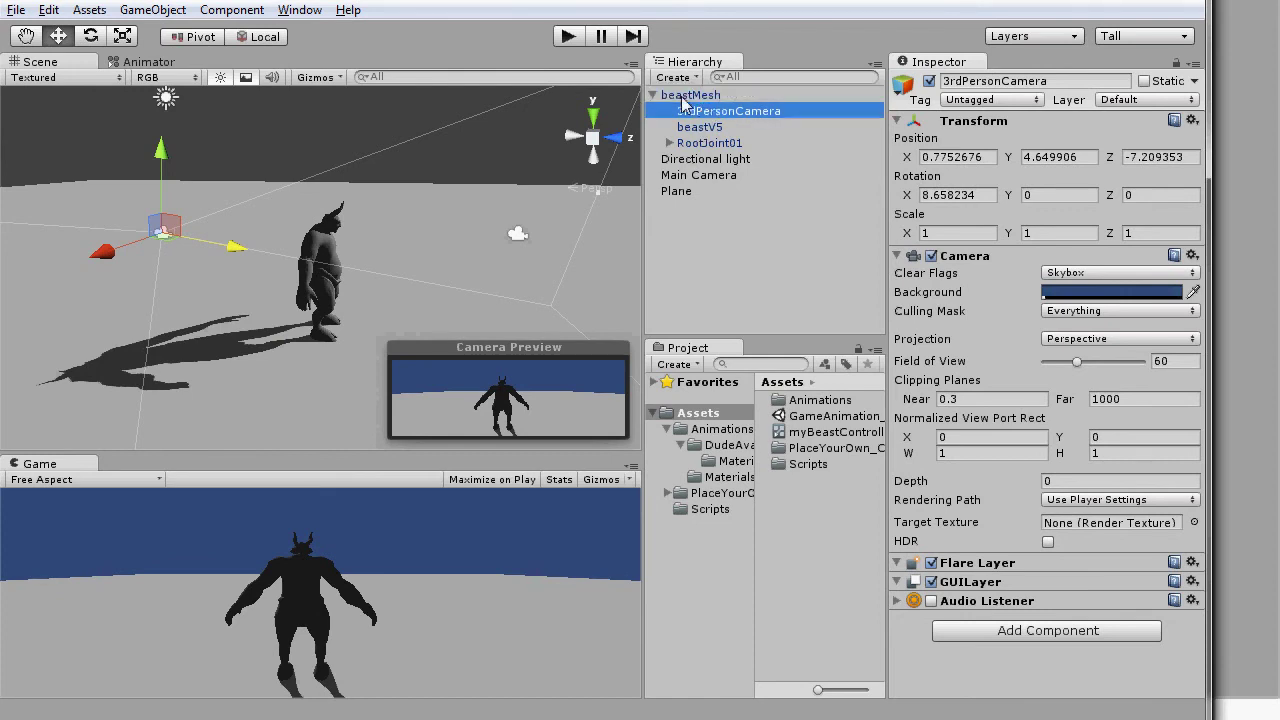
{"action": "left_click", "coordinate": [652, 96]}
{"action": "left_click", "coordinate": [567, 36]}
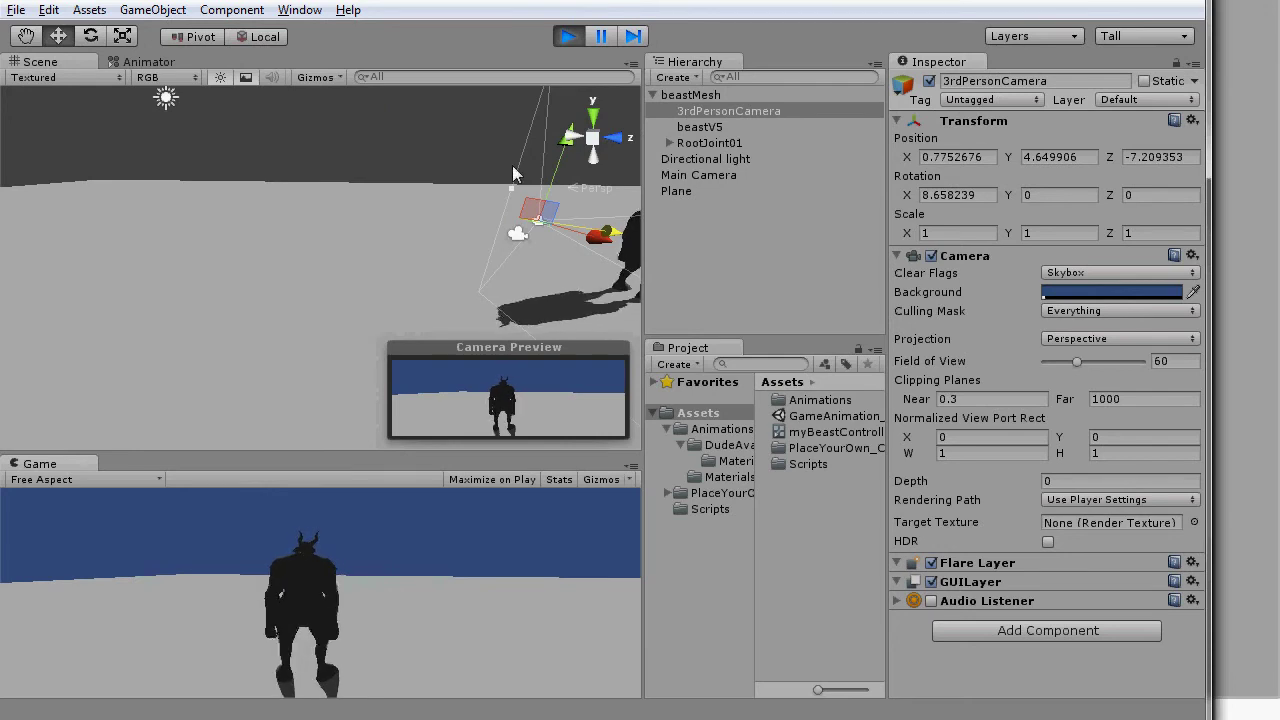
{"action": "left_click", "coordinate": [569, 37]}
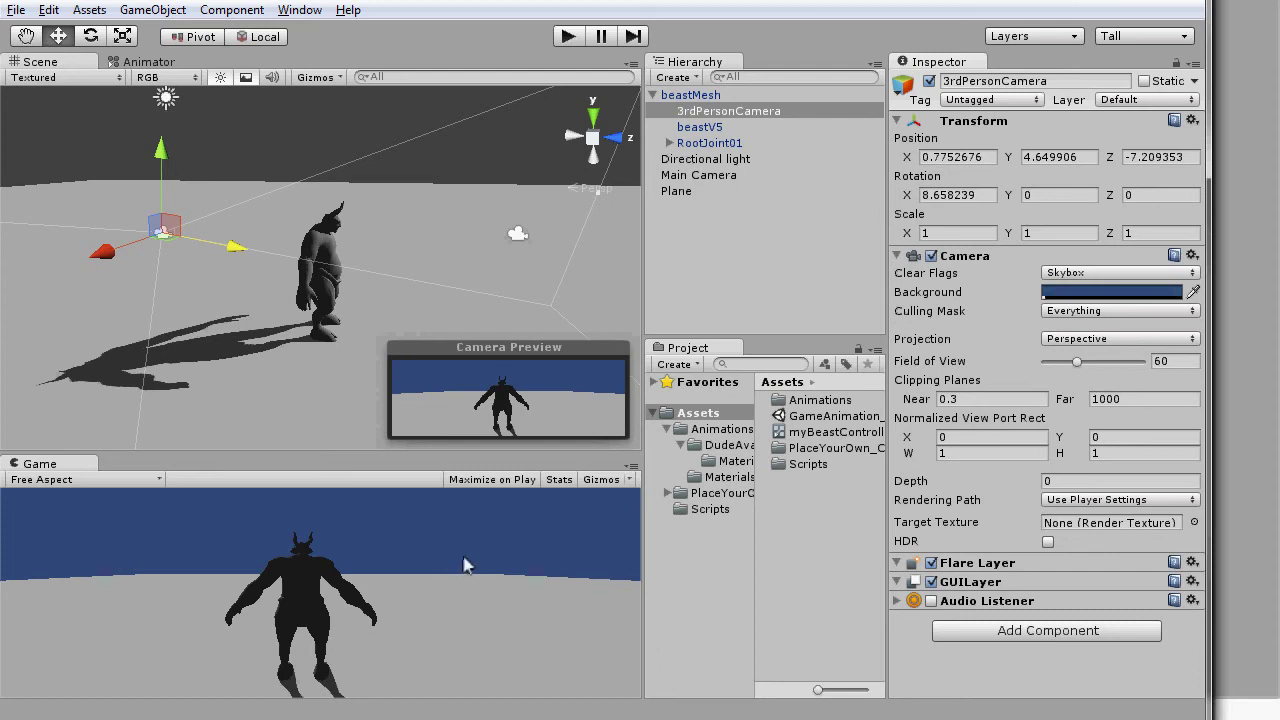
Eyedrop the ground's grey as 3rdPersonCamera's background colour and briefly play-test it
{"action": "left_click", "coordinate": [1193, 292]}
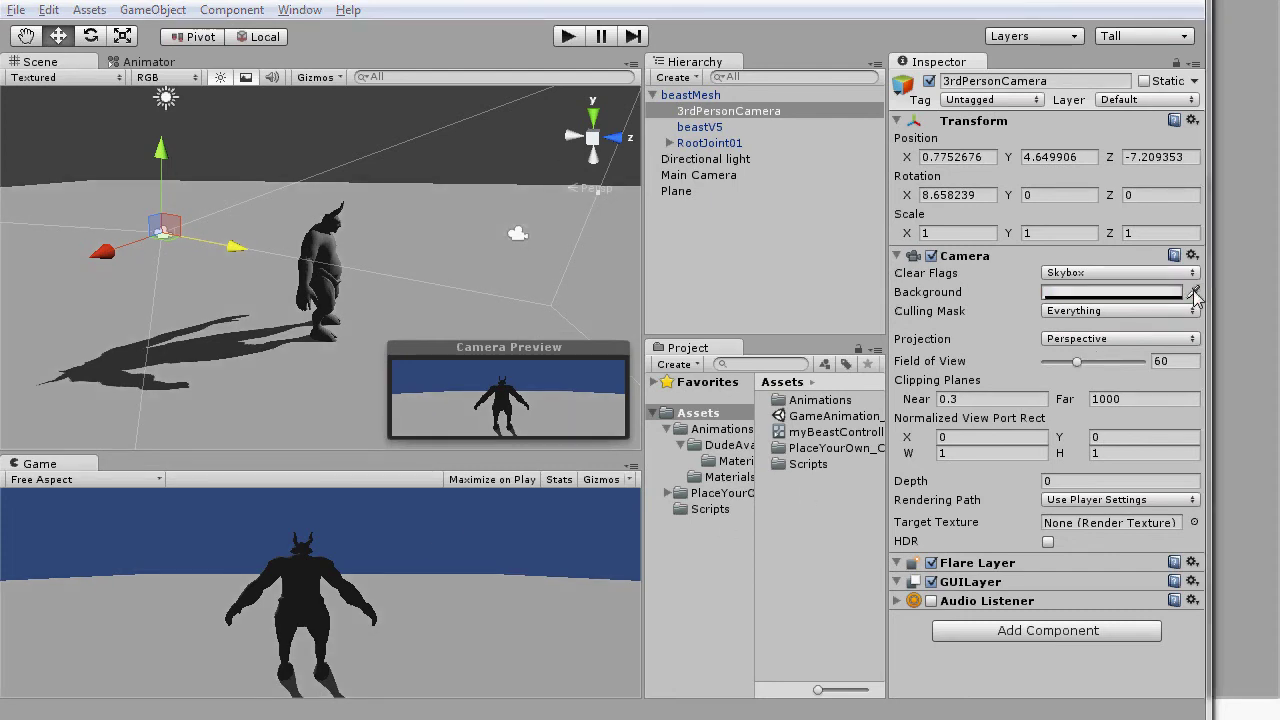
{"action": "left_click", "coordinate": [456, 645]}
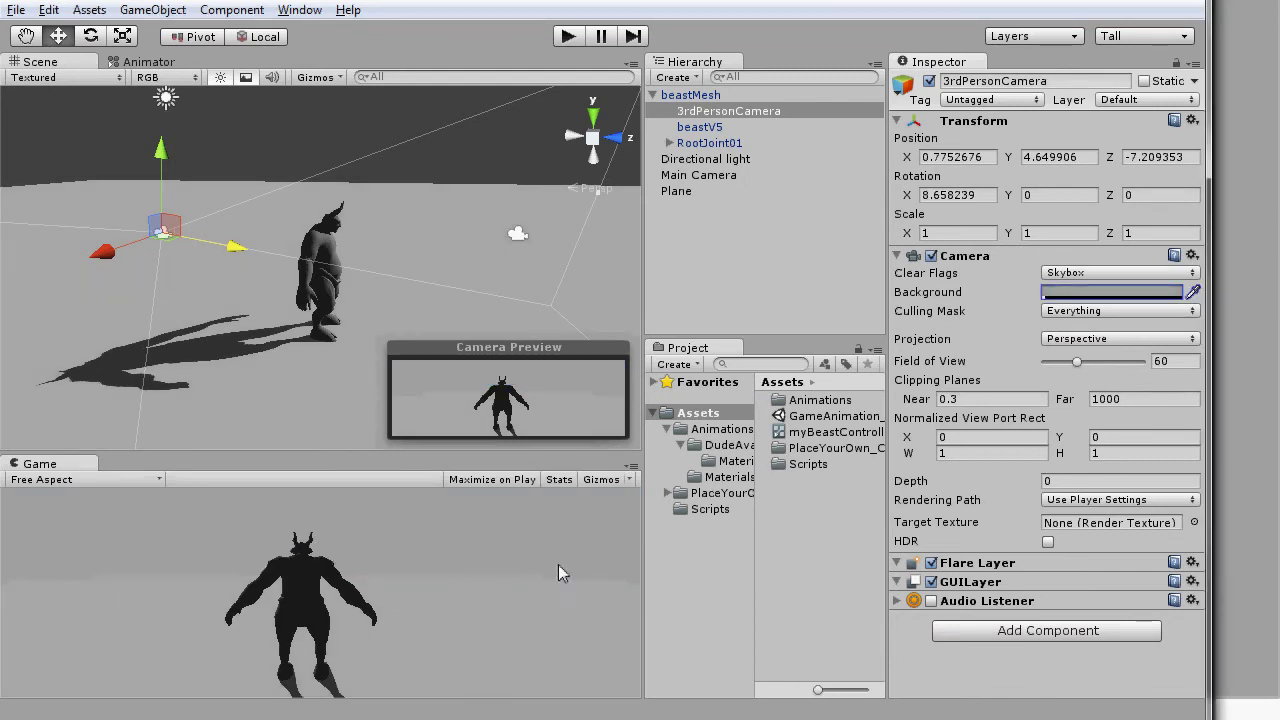
{"action": "left_click", "coordinate": [567, 36]}
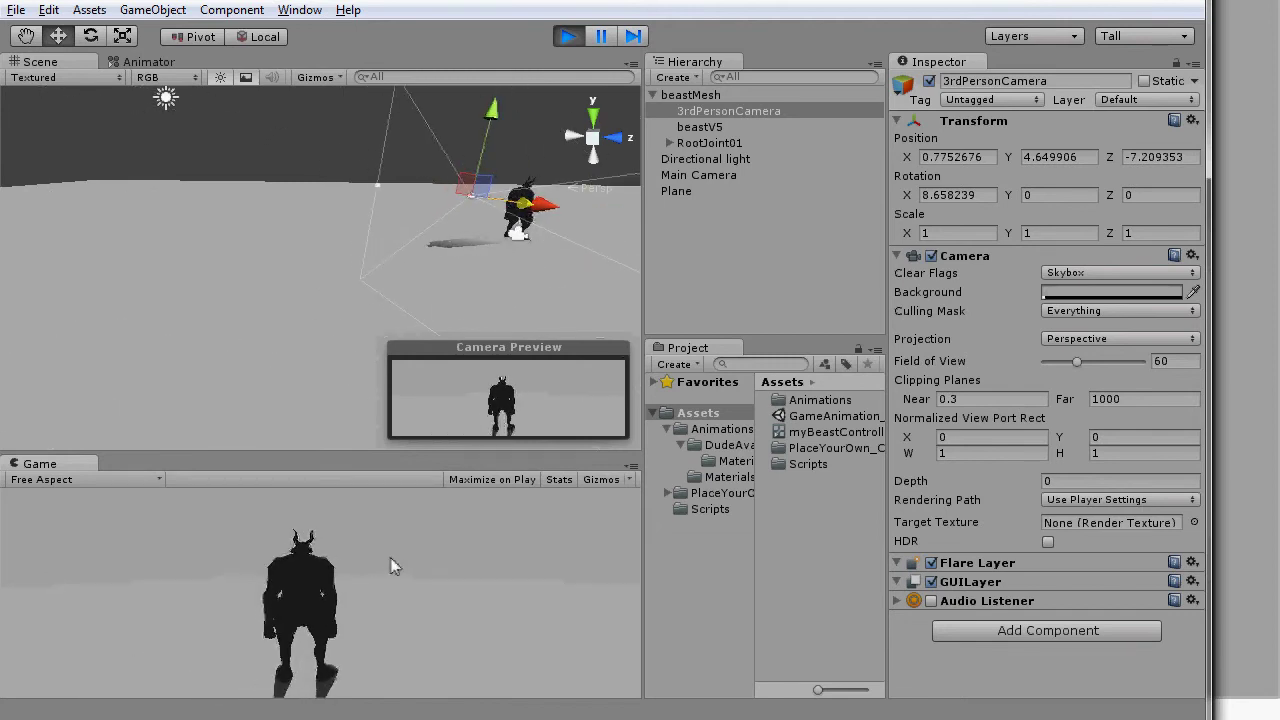
{"action": "left_click", "coordinate": [567, 36]}
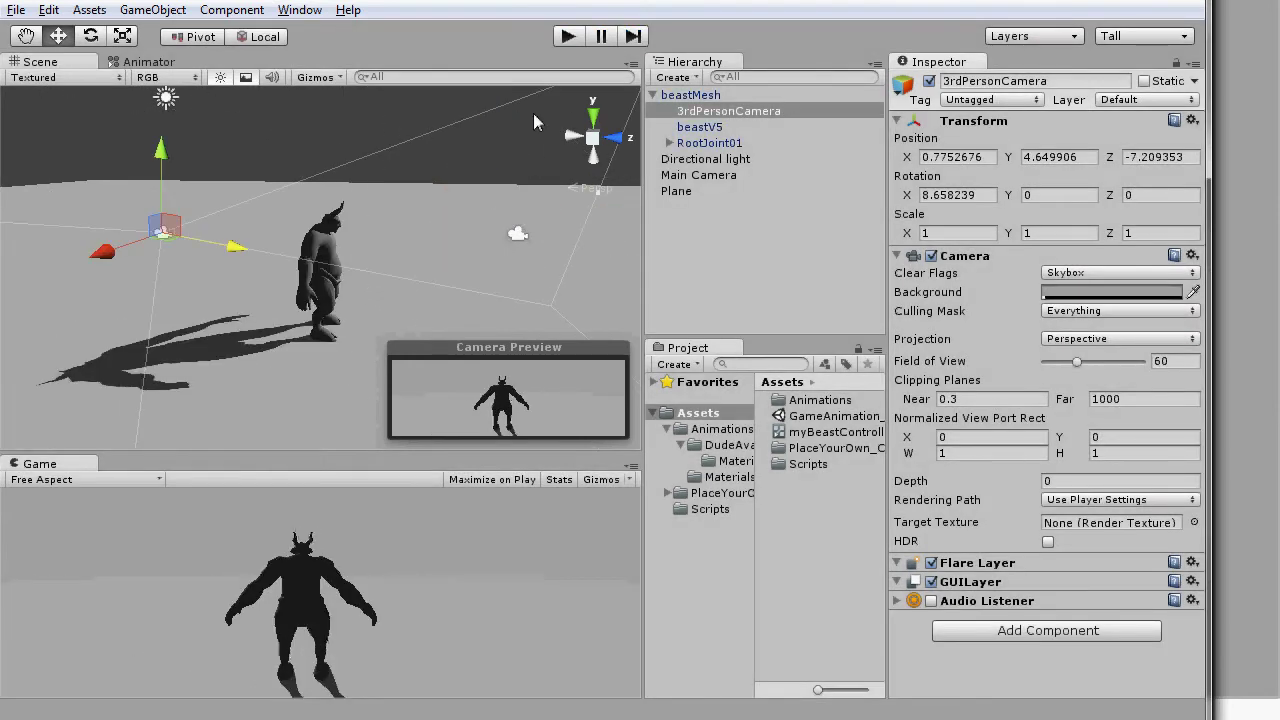
{"action": "left_click", "coordinate": [152, 10]}
{"action": "mouse_move", "coordinate": [160, 55]}
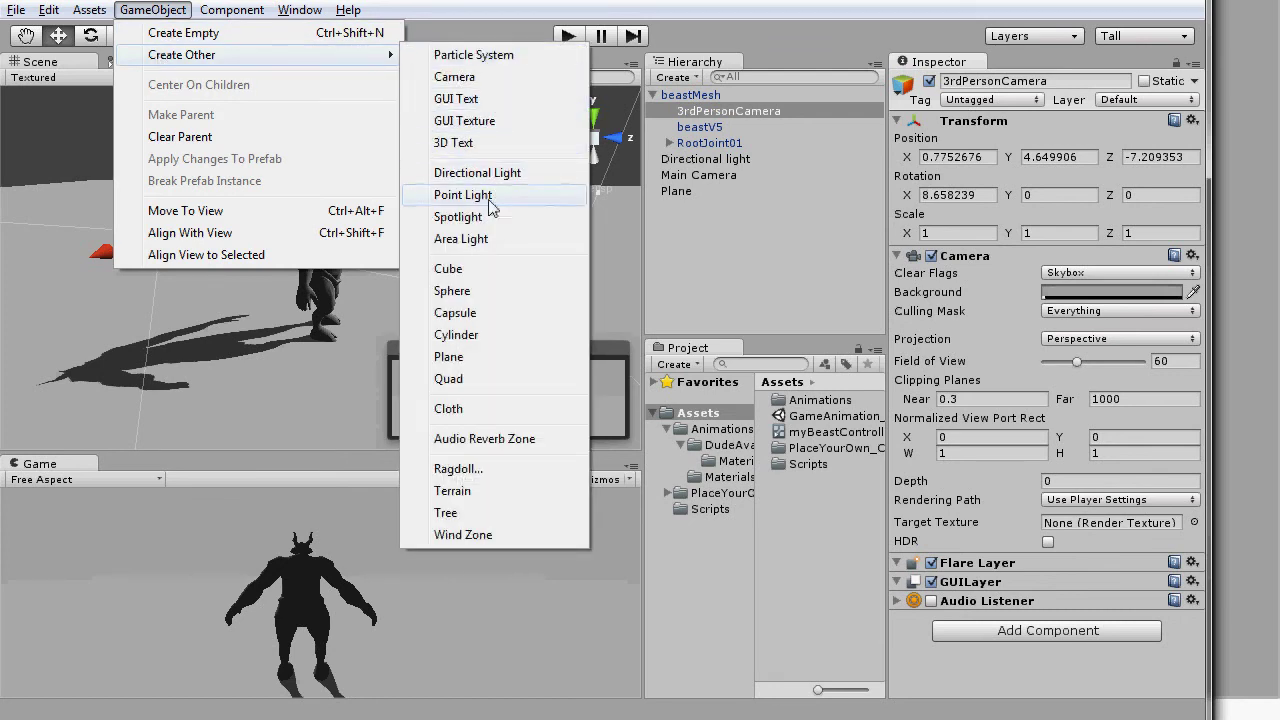
Create a point light and move it behind and above the beast
{"action": "left_click", "coordinate": [488, 199]}
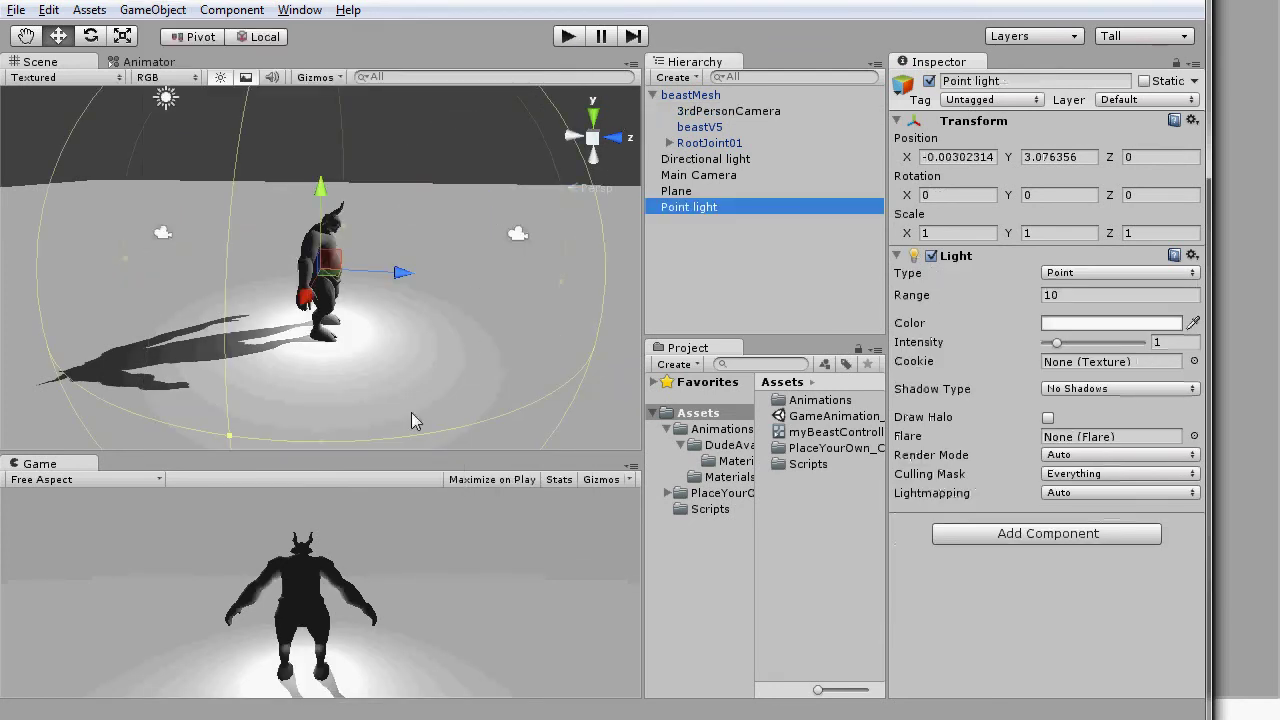
{"action": "left_click_drag", "start_coordinate": [397, 281], "coordinate": [343, 284]}
{"action": "left_click_drag", "start_coordinate": [256, 197], "coordinate": [272, 124]}
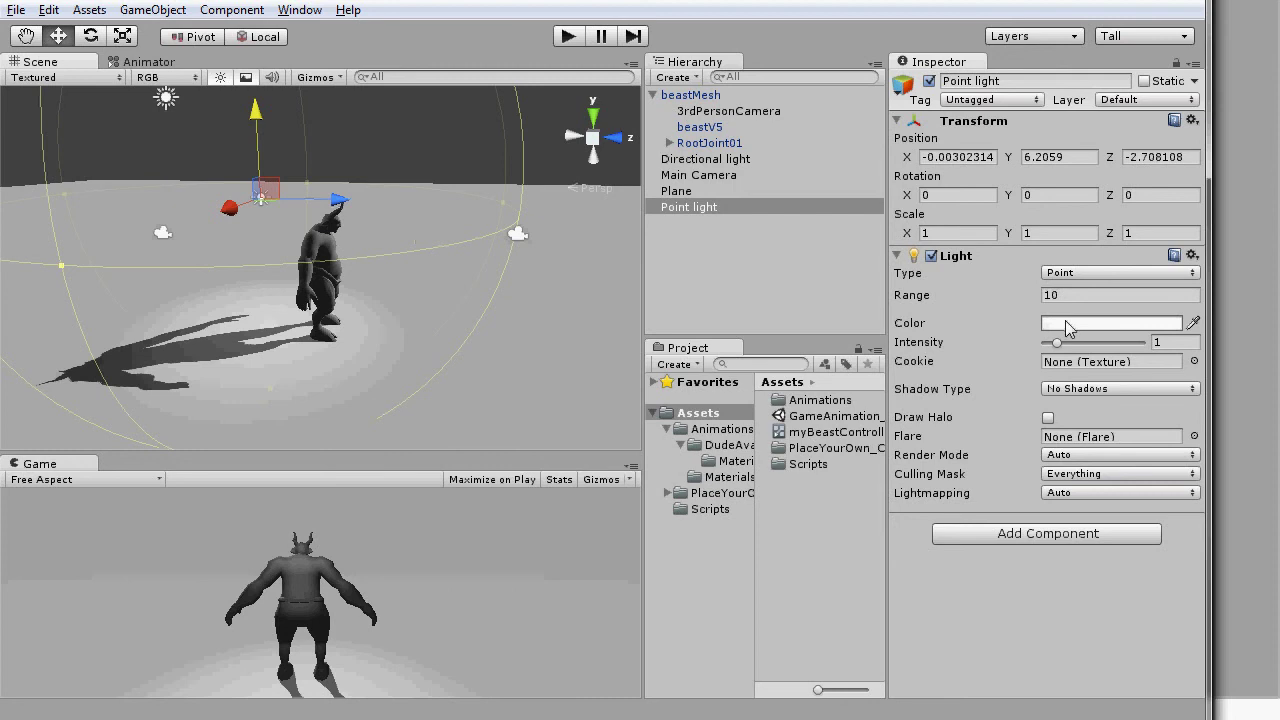
Set the point light's Range to 7.5
{"action": "left_click", "coordinate": [1083, 295]}
{"action": "type", "text": "5"}
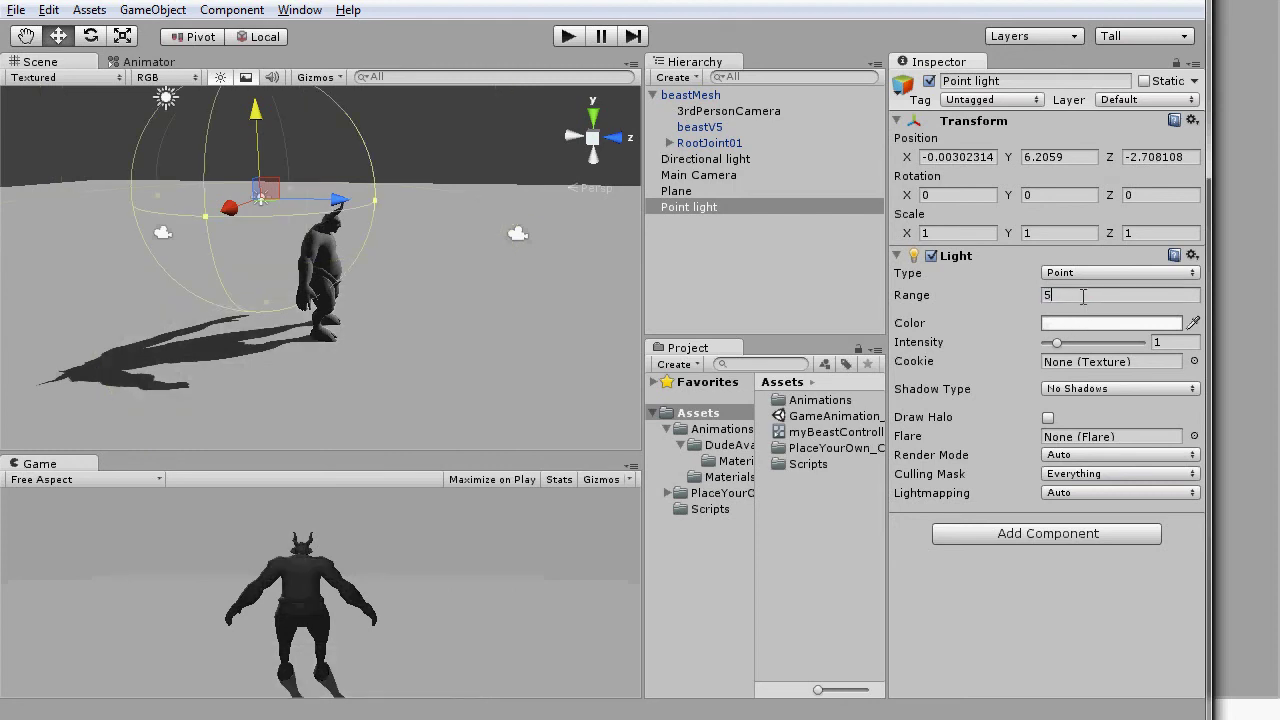
{"action": "key", "text": "BackSpace"}
{"action": "type", "text": "7.5"}
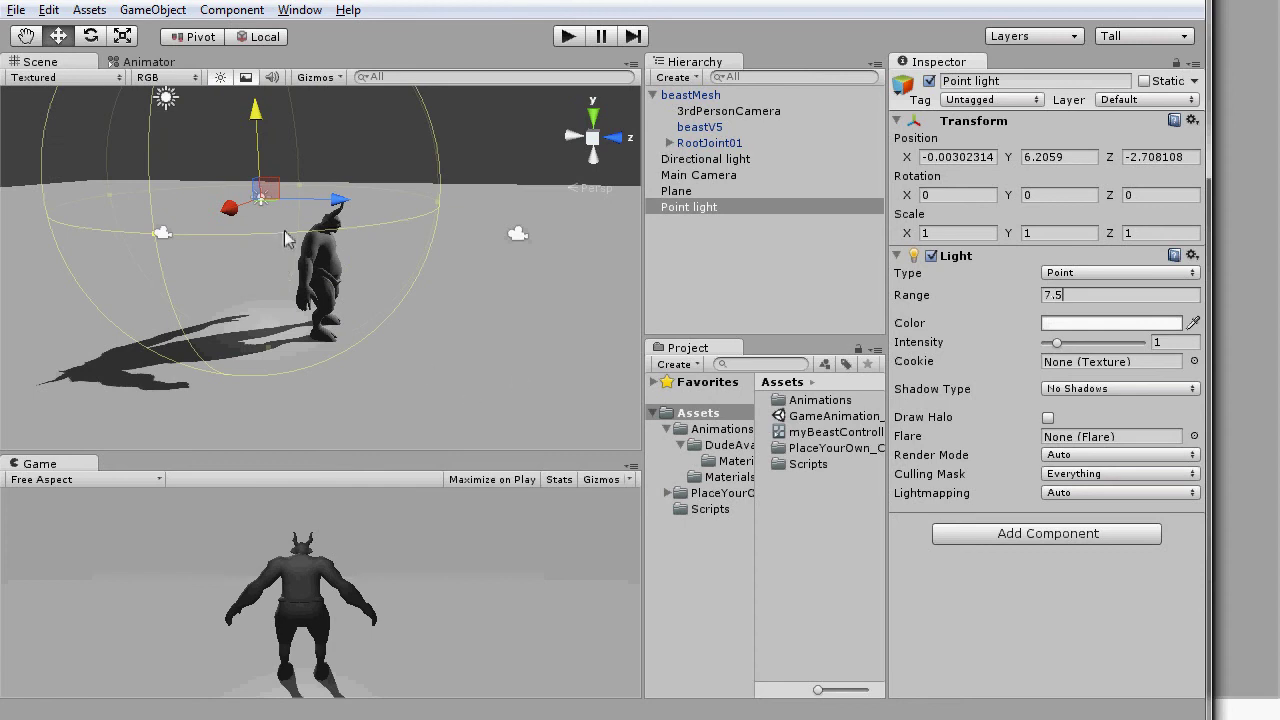
Fine-tune the light's position, parent it under beastMesh, and rename it BackLight
{"action": "left_click_drag", "start_coordinate": [340, 200], "coordinate": [333, 180]}
{"action": "left_click_drag", "start_coordinate": [271, 114], "coordinate": [268, 125]}
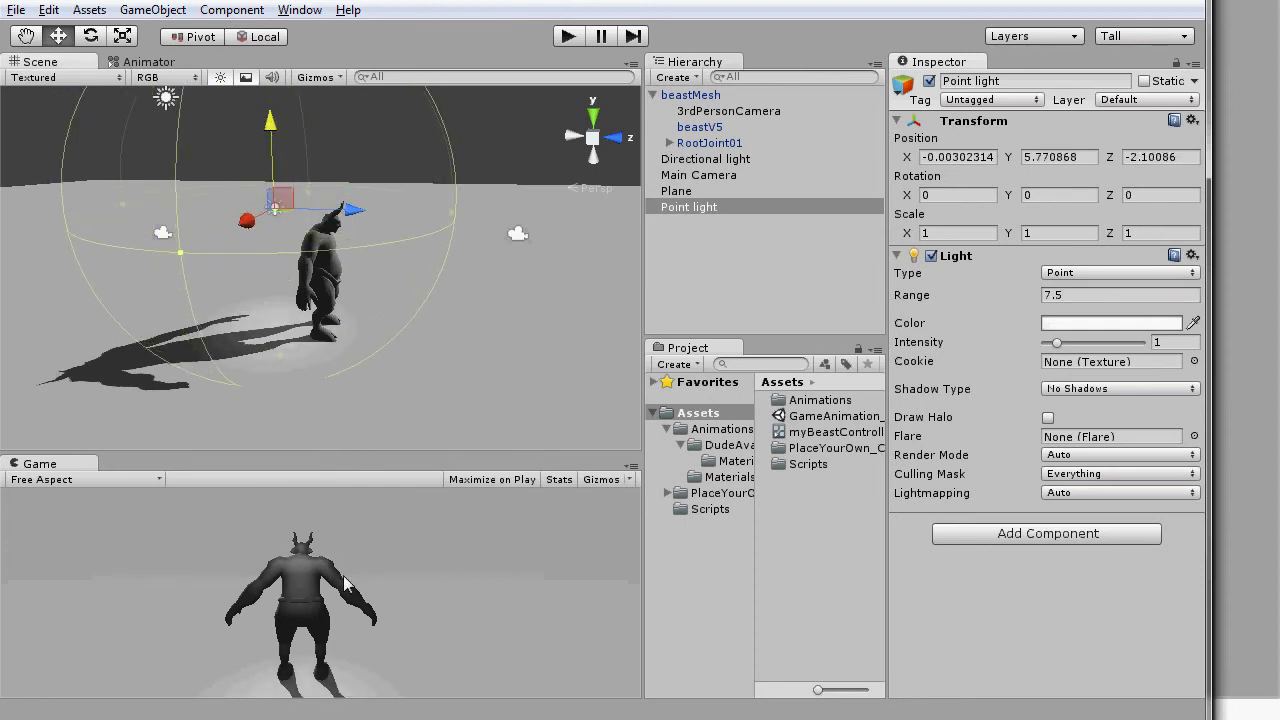
{"action": "left_click_drag", "start_coordinate": [677, 213], "coordinate": [706, 96]}
{"action": "left_click", "coordinate": [946, 82]}
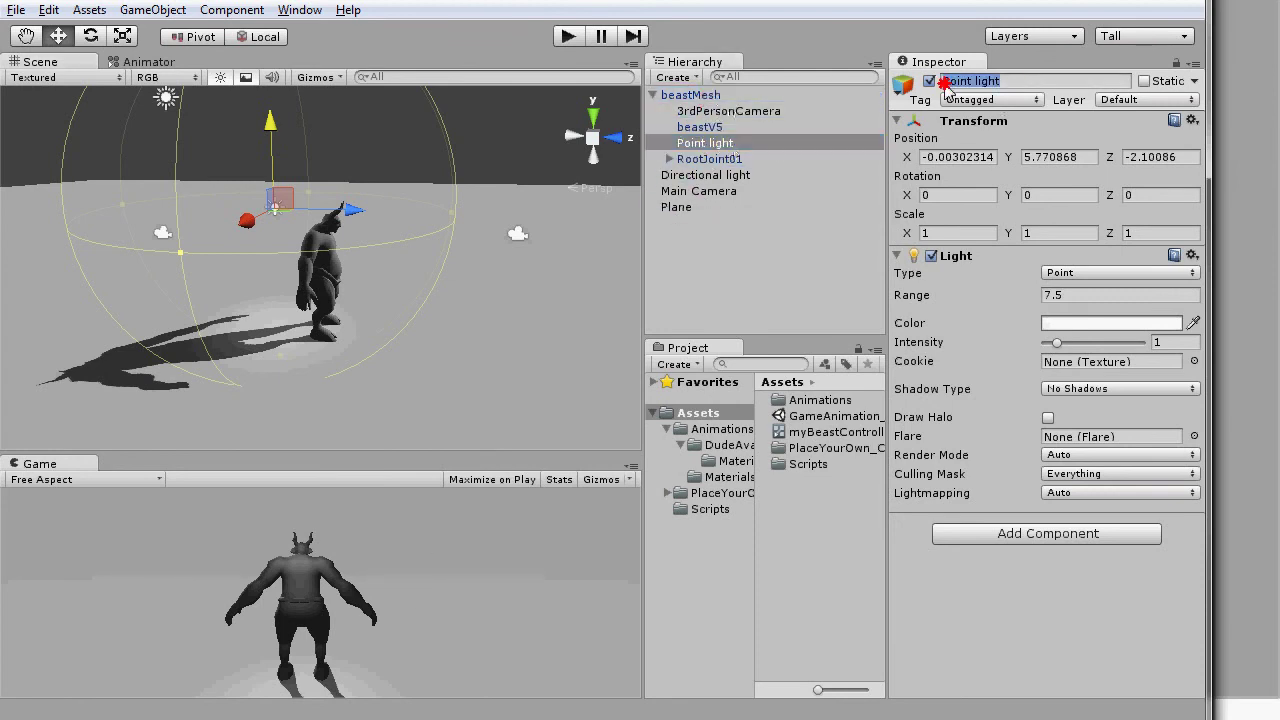
{"action": "type", "text": "BackLight"}
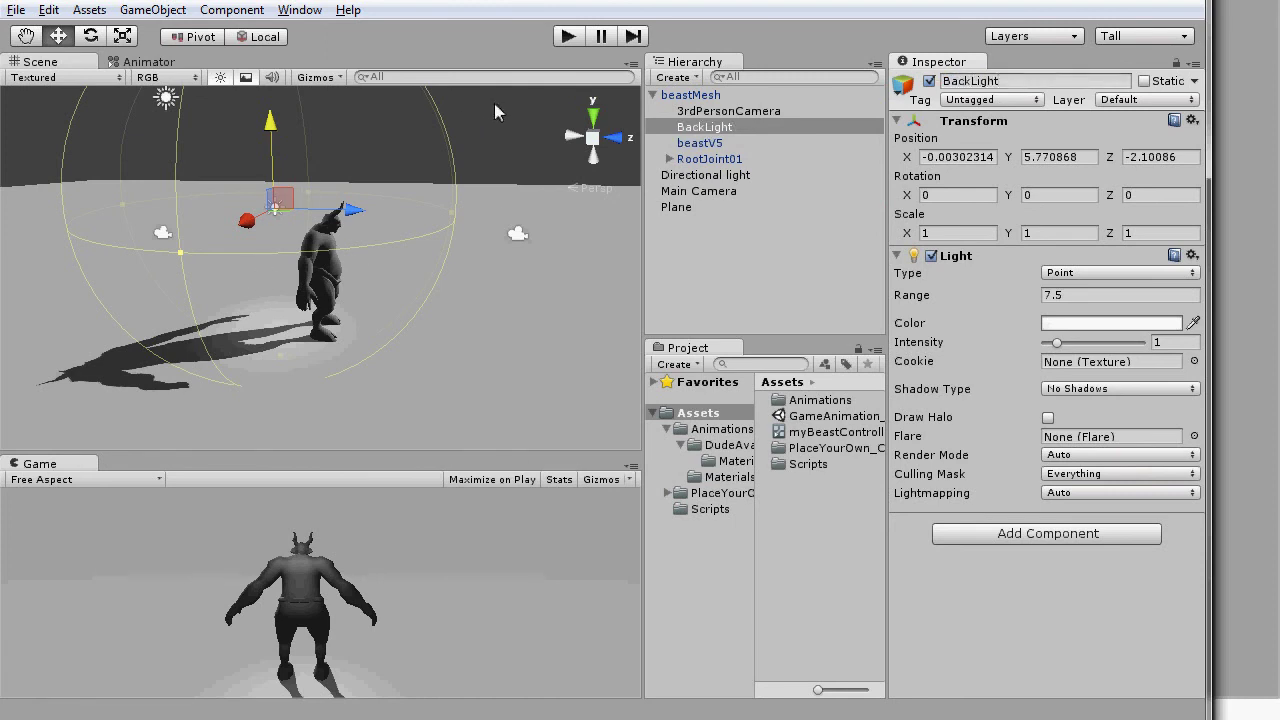
Play the game and steer the beast with W and A to test running and turning
{"action": "left_click", "coordinate": [567, 36]}
{"action": "key", "text": "w"}
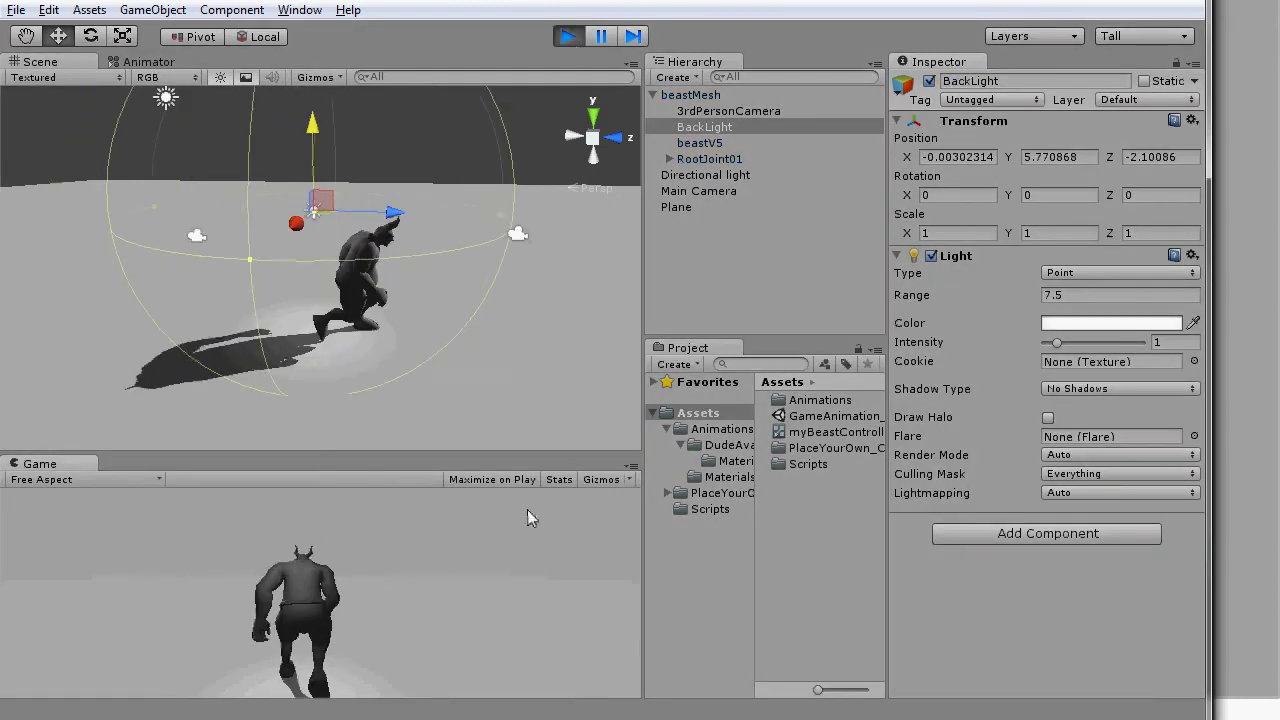
{"action": "key", "text": "a"}
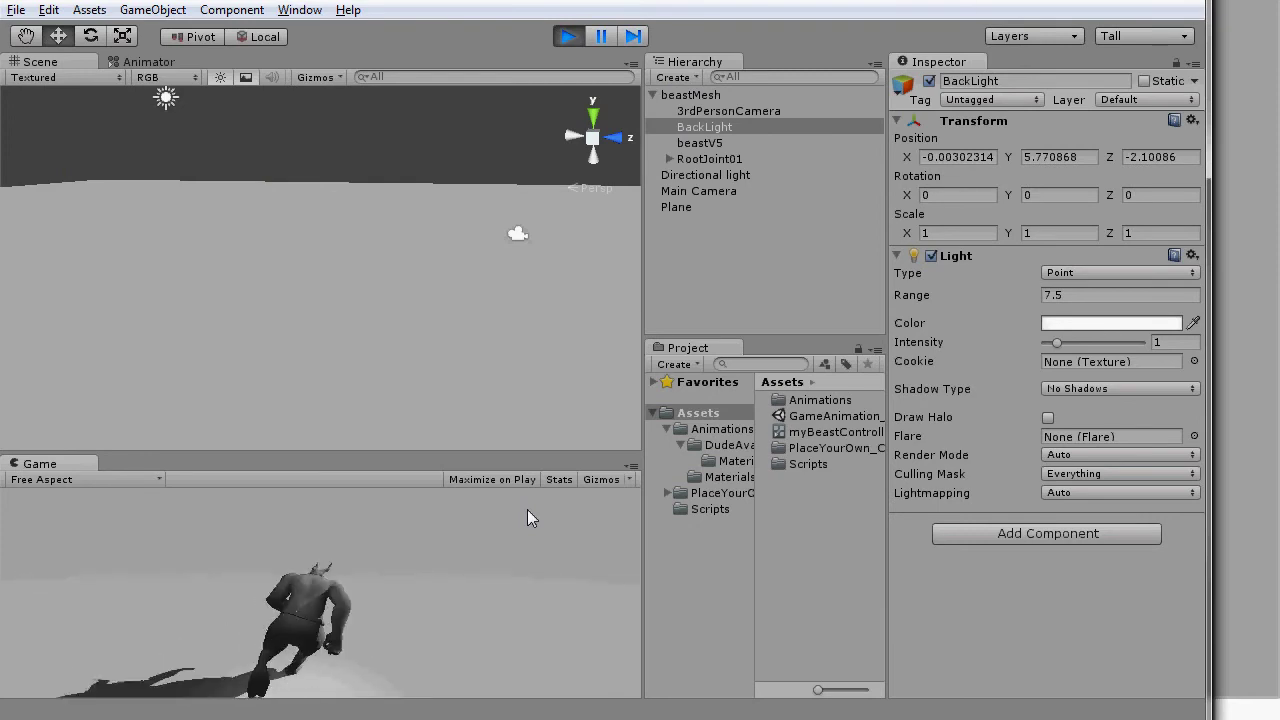
{"action": "key", "text": "w"}
{"action": "key", "text": "a"}
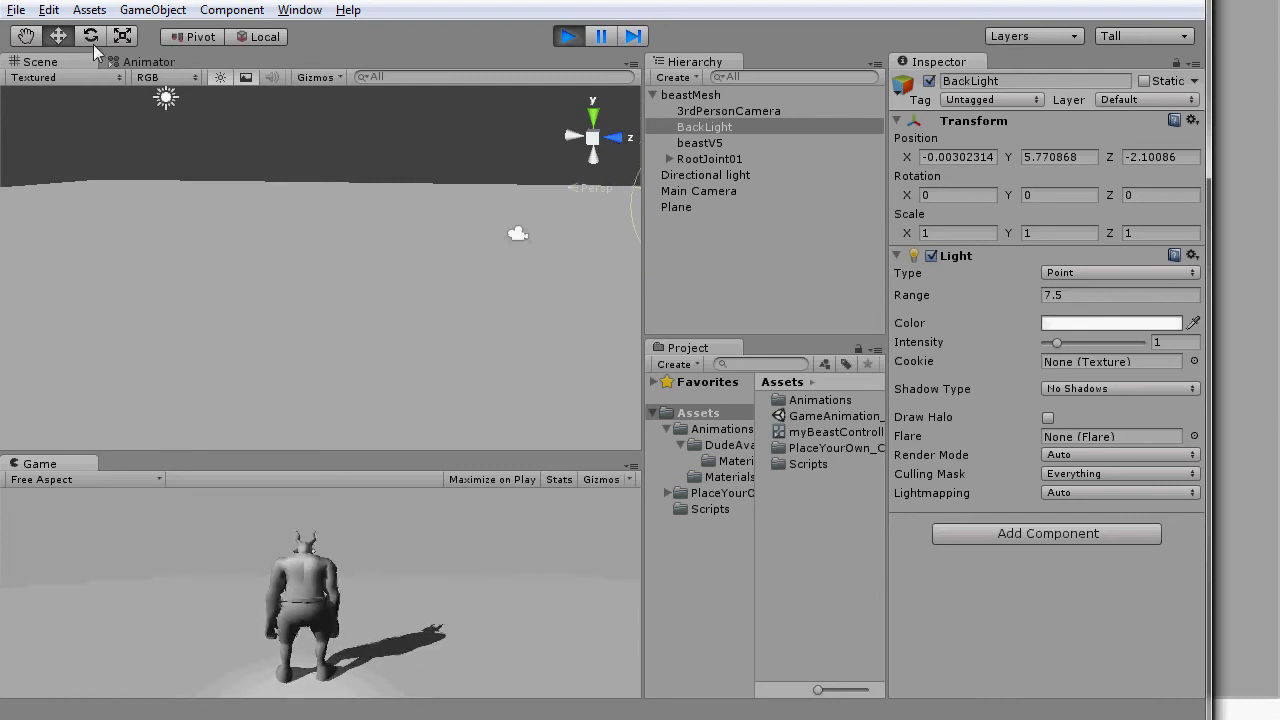
{"action": "left_click", "coordinate": [18, 11]}
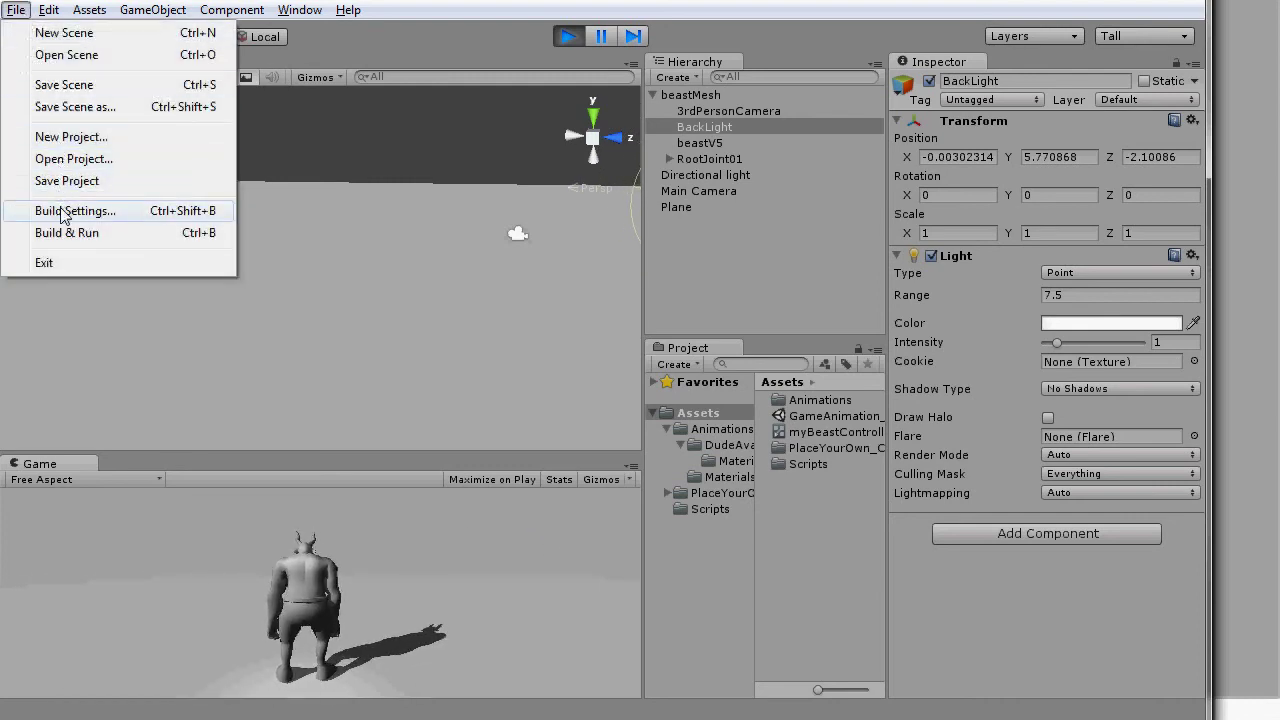
{"action": "left_click", "coordinate": [140, 214]}
{"action": "left_click", "coordinate": [175, 323]}
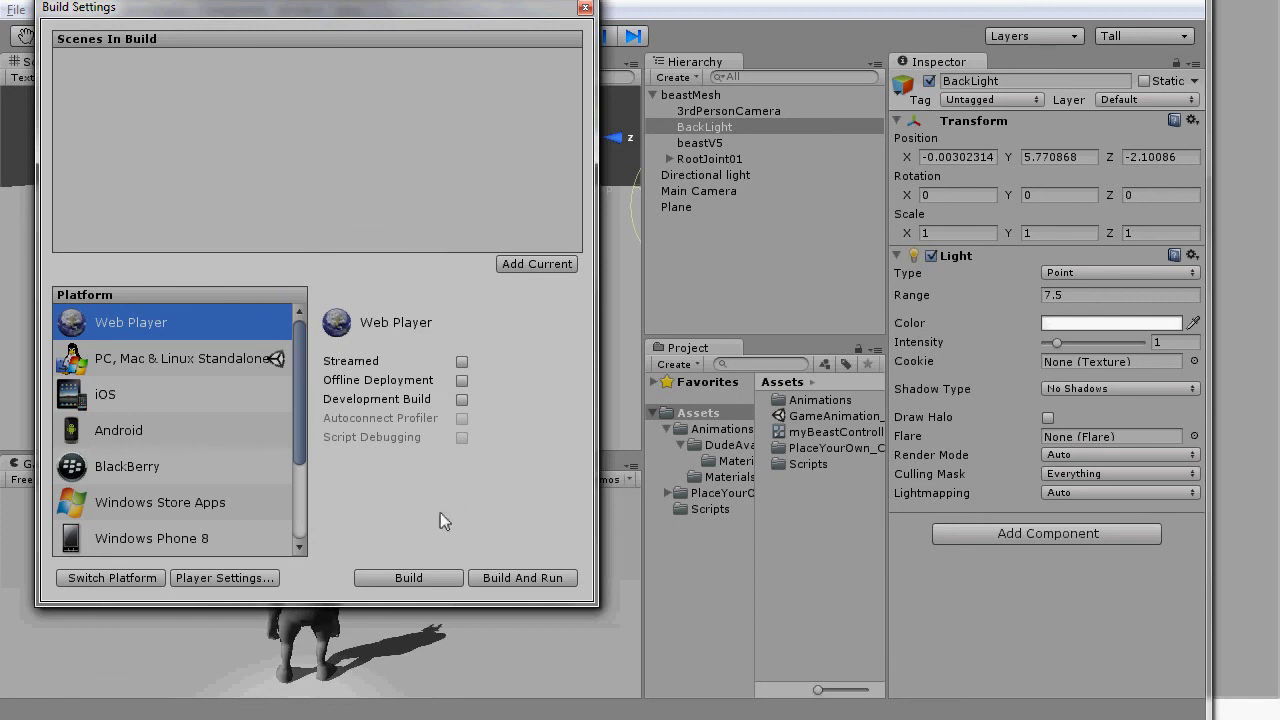
{"action": "left_click", "coordinate": [586, 8]}
{"action": "left_click", "coordinate": [300, 10]}
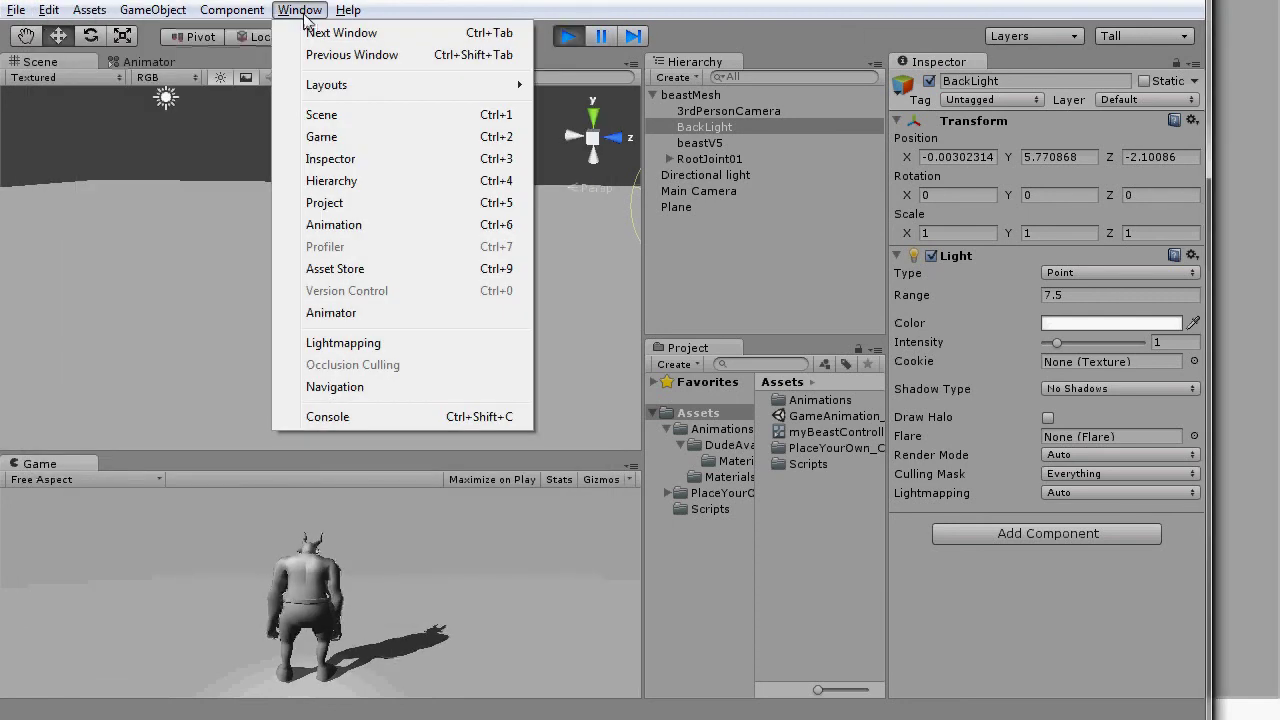
Open the Asset Store's Animation category and view the Mecanim Example Scenes page
{"action": "left_click", "coordinate": [335, 268]}
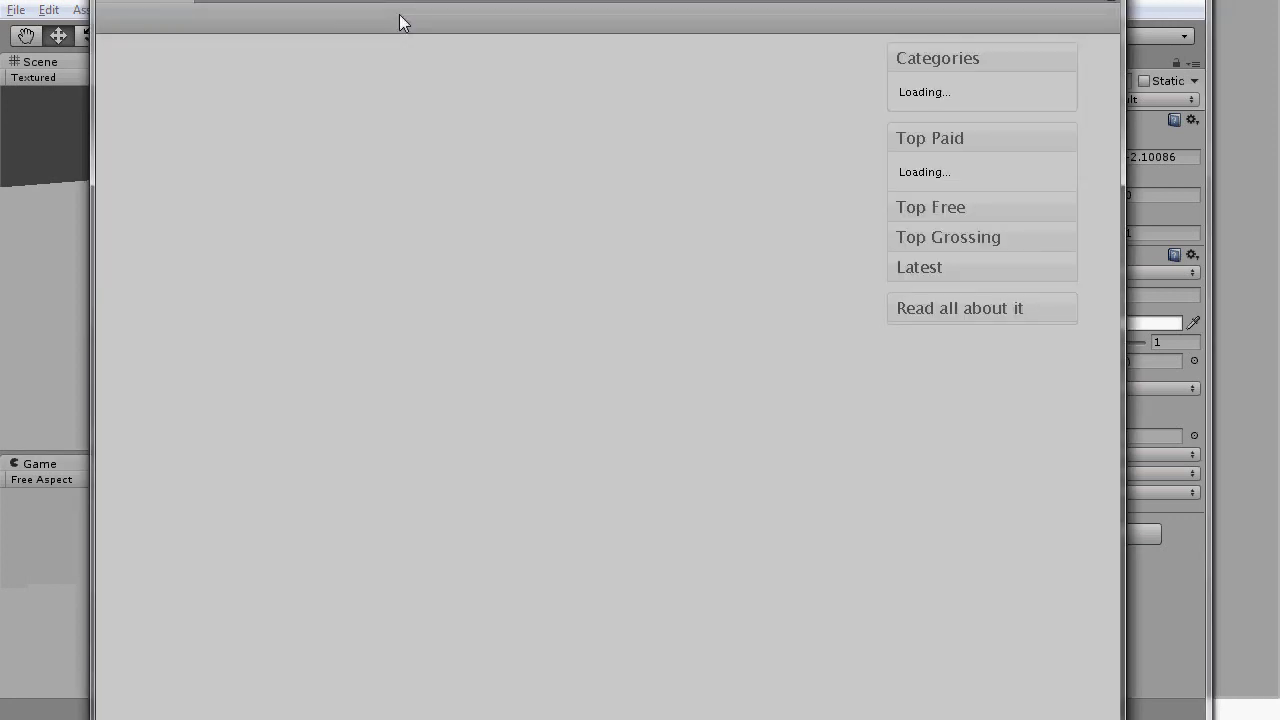
{"action": "left_click", "coordinate": [415, 42]}
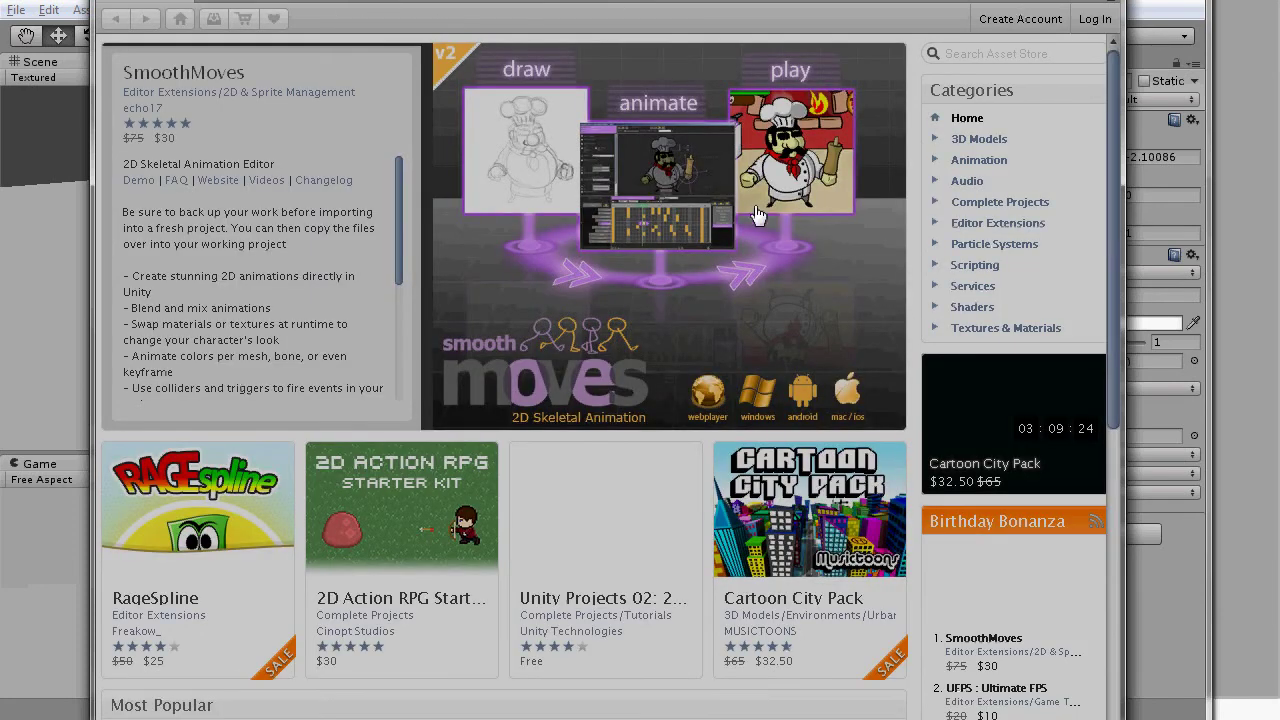
{"action": "left_click", "coordinate": [979, 160]}
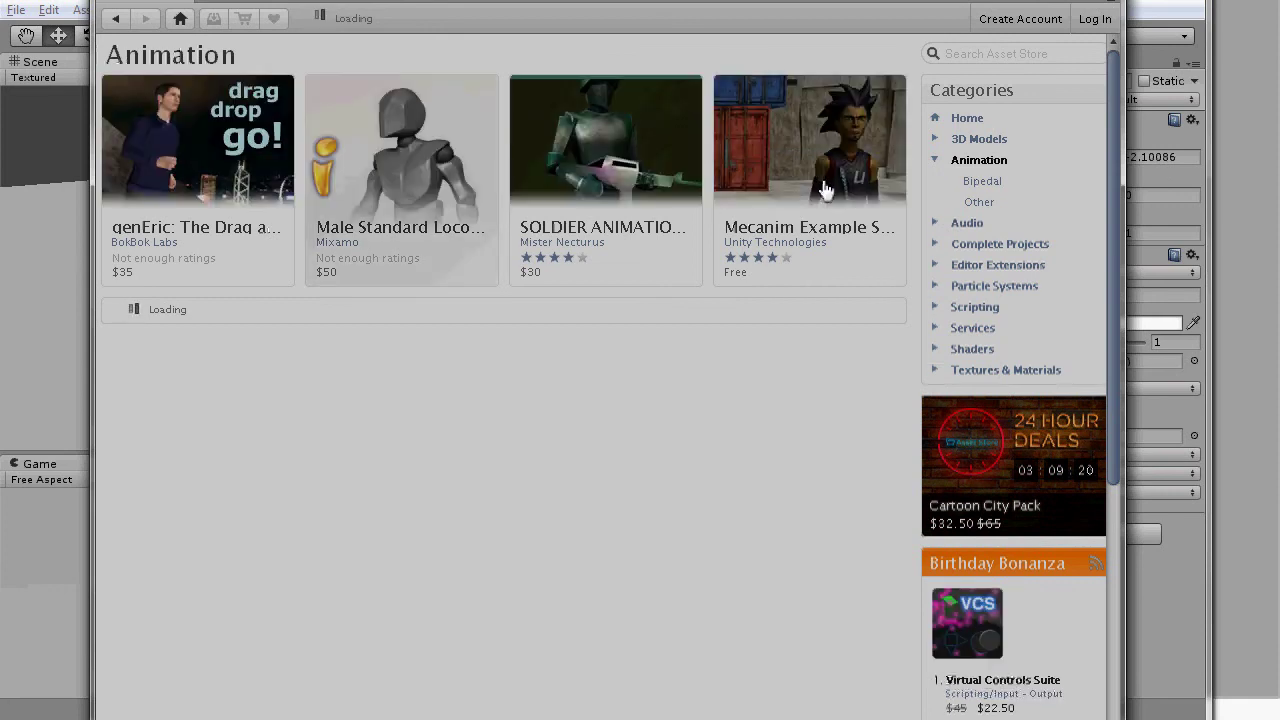
{"action": "left_click", "coordinate": [826, 189]}
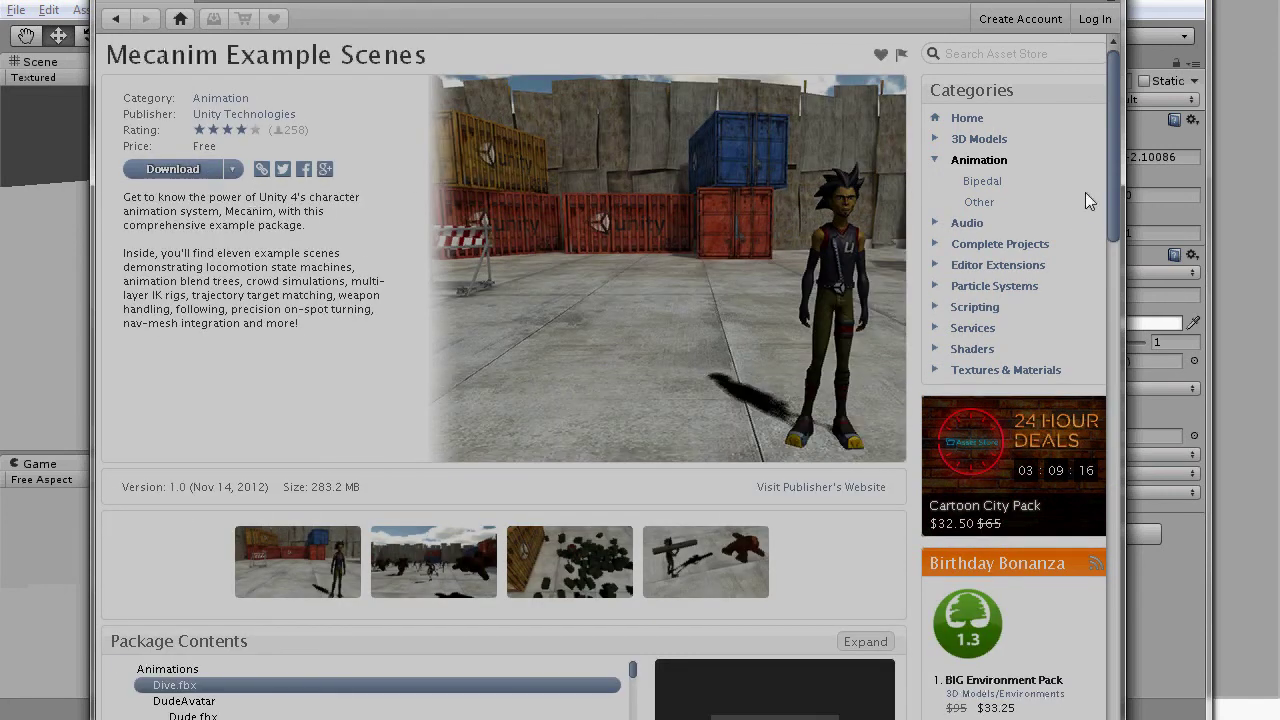
{"action": "scroll", "coordinate": [1086, 194], "scroll_direction": "down", "scroll_amount": 5}
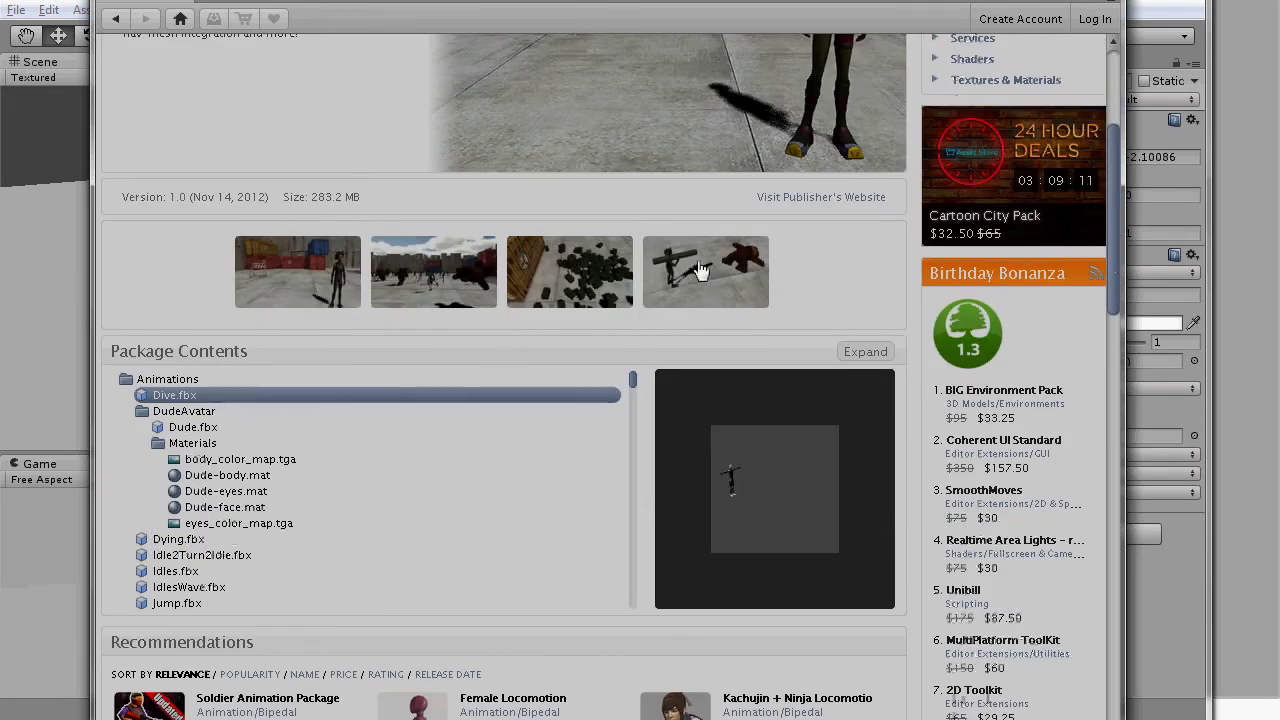
{"action": "scroll", "coordinate": [1118, 290], "scroll_direction": "down", "scroll_amount": 3}
{"action": "scroll", "coordinate": [1120, 277], "scroll_direction": "up", "scroll_amount": 8}
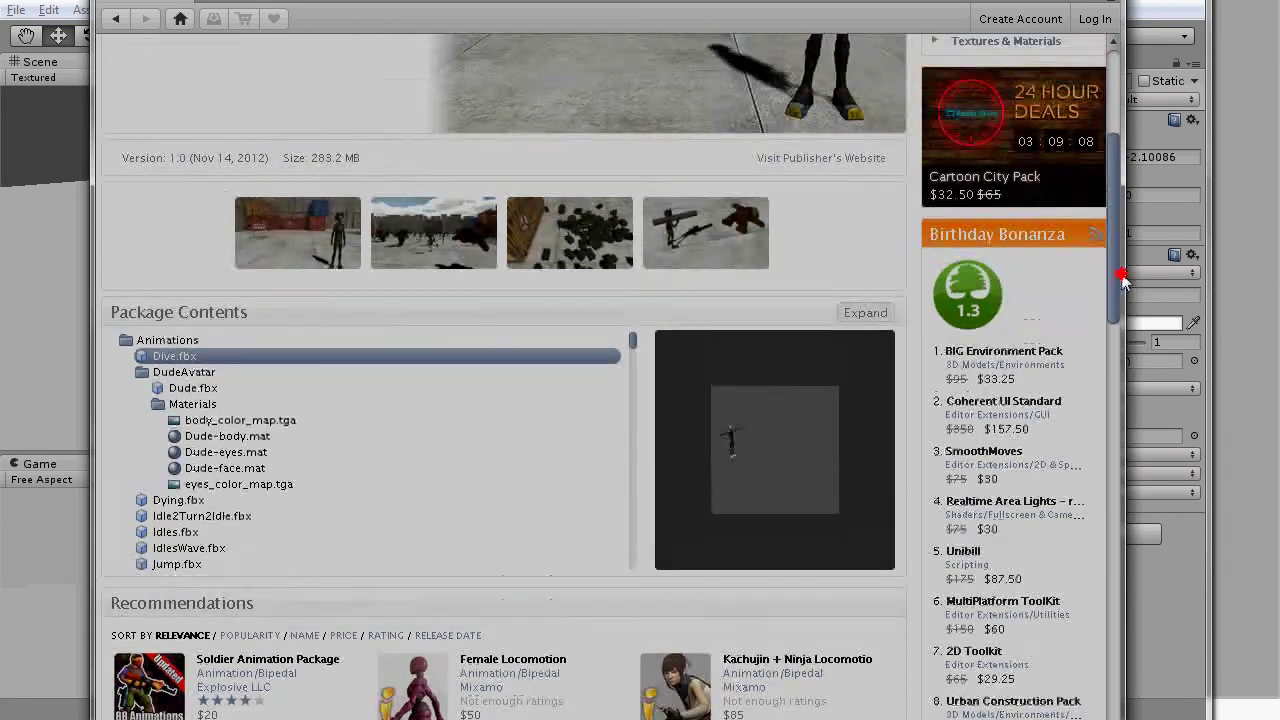
Go back to the Animation listings and view the free Raw Mocap data for Mecanim page
{"action": "left_click", "coordinate": [985, 162]}
{"action": "left_click", "coordinate": [556, 330]}
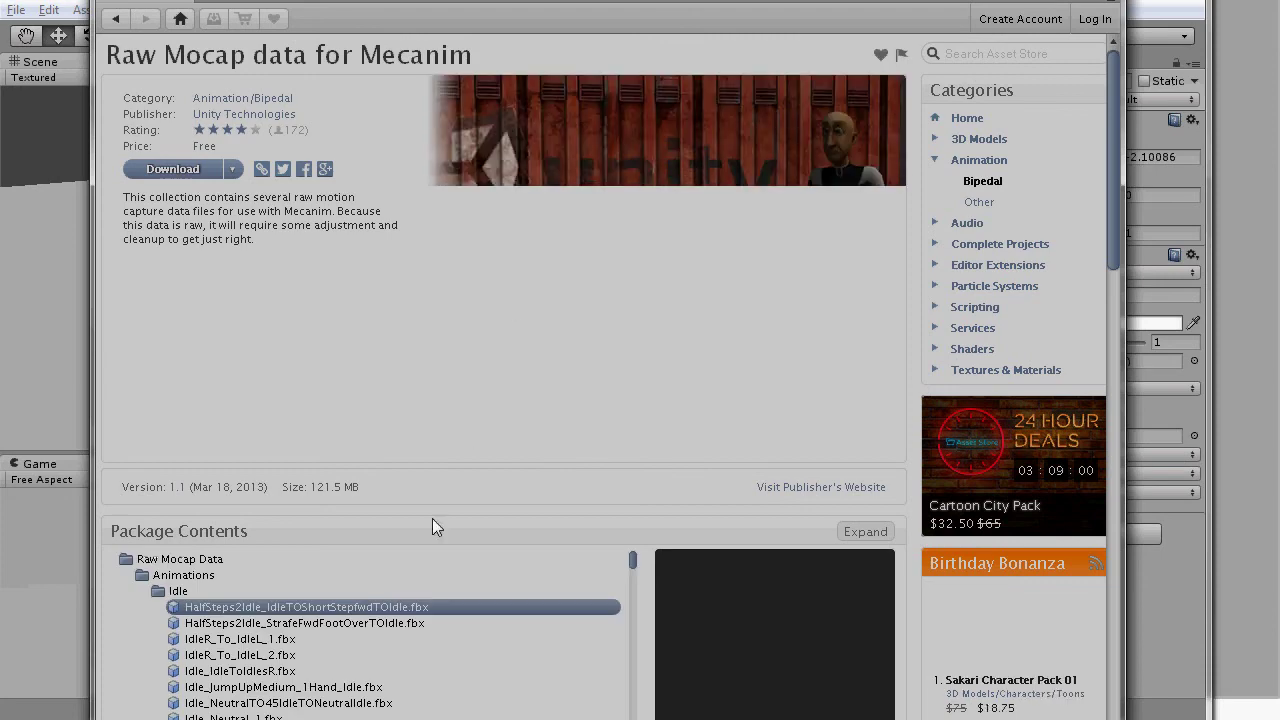
{"action": "scroll", "coordinate": [1118, 240], "scroll_direction": "down", "scroll_amount": 3}
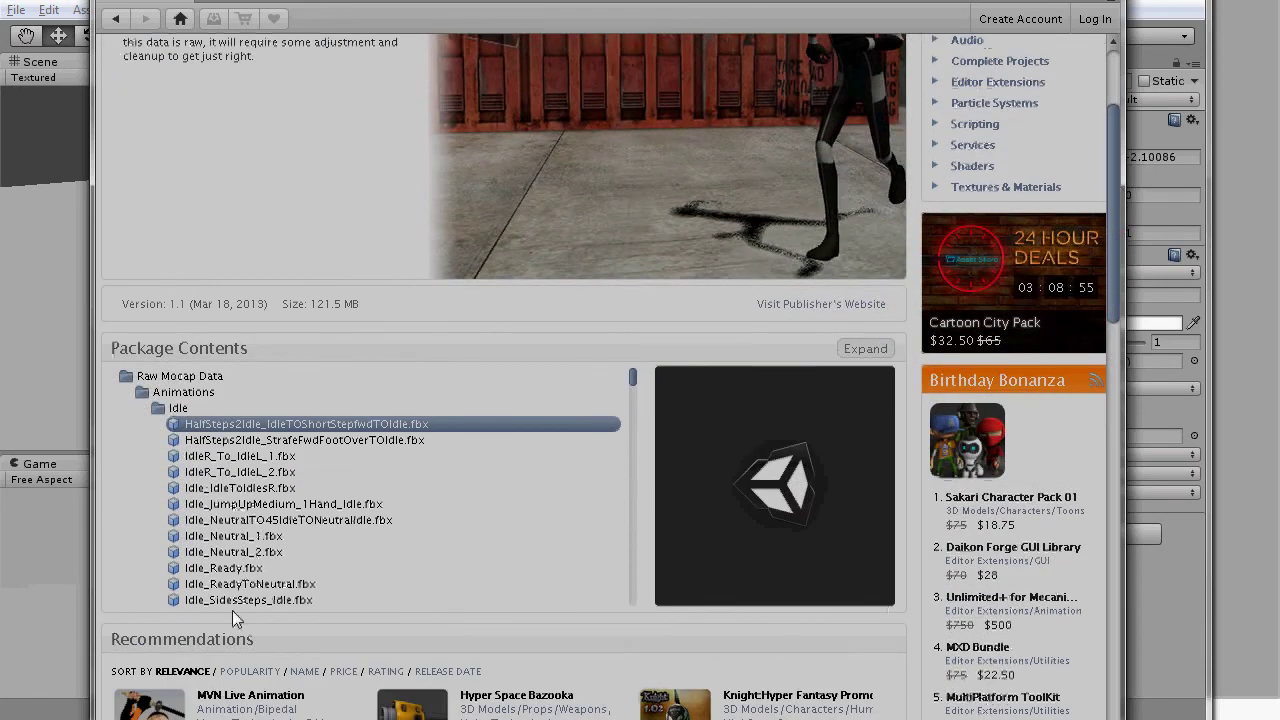